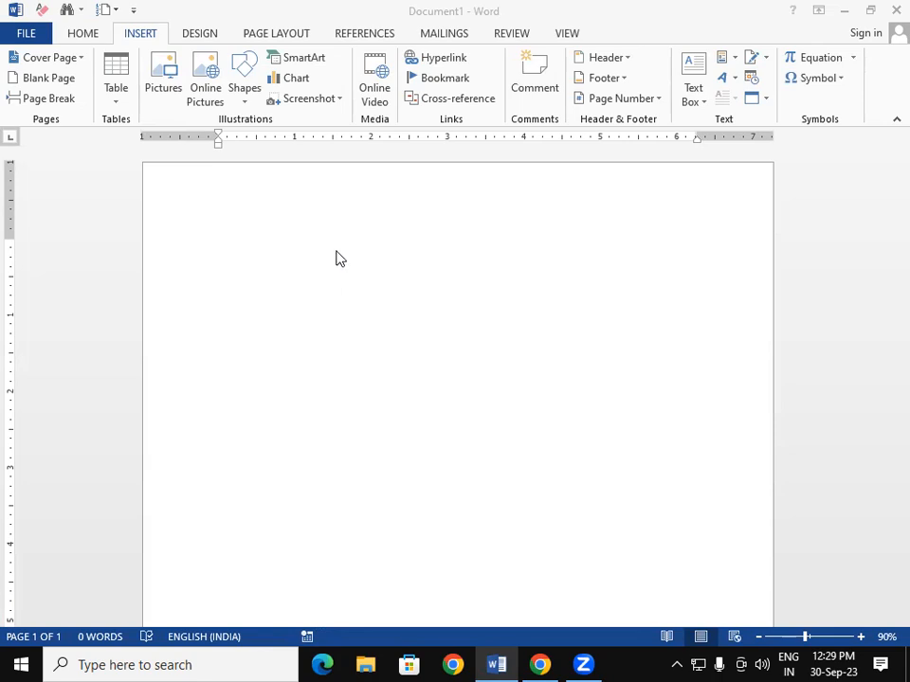
- Insert an embedded Excel spreadsheet from the Table menu into the empty document
left_click(110, 99)
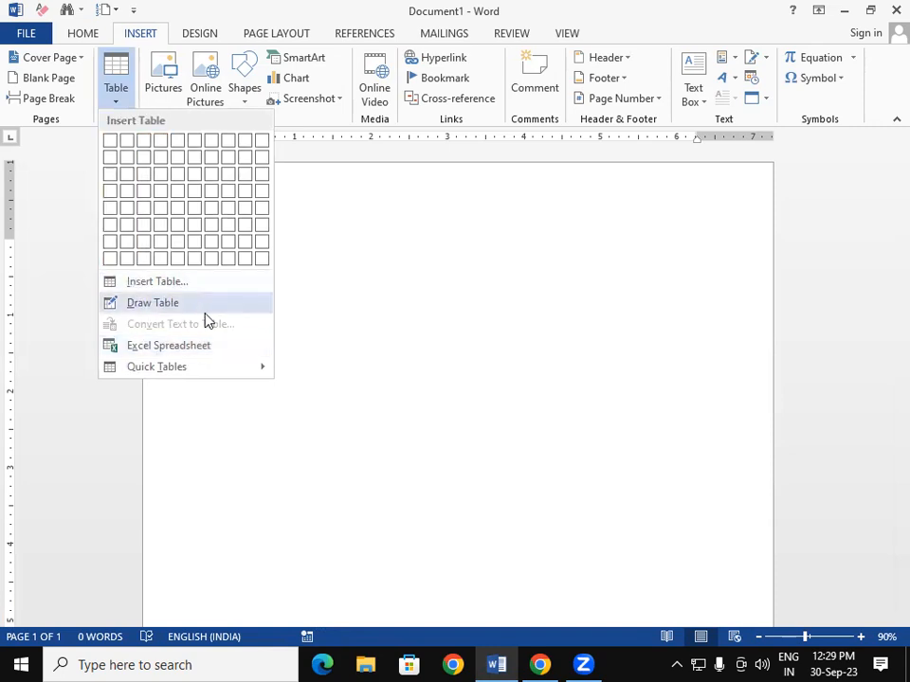
left_click(180, 356)
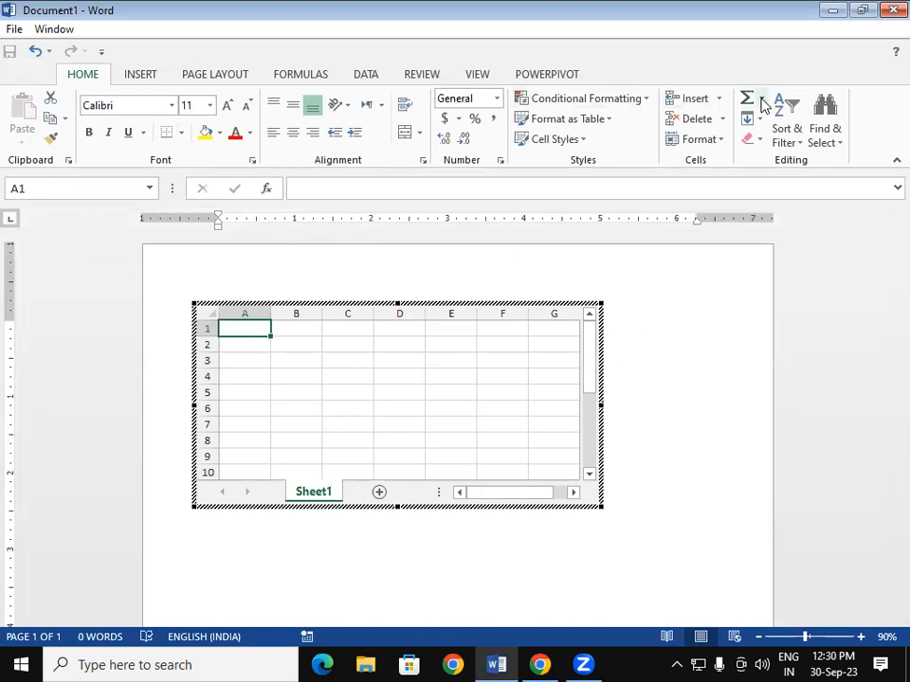
- Drag the embedded worksheet's corner handle so it shows columns A–I and twelve rows
left_click(719, 437)
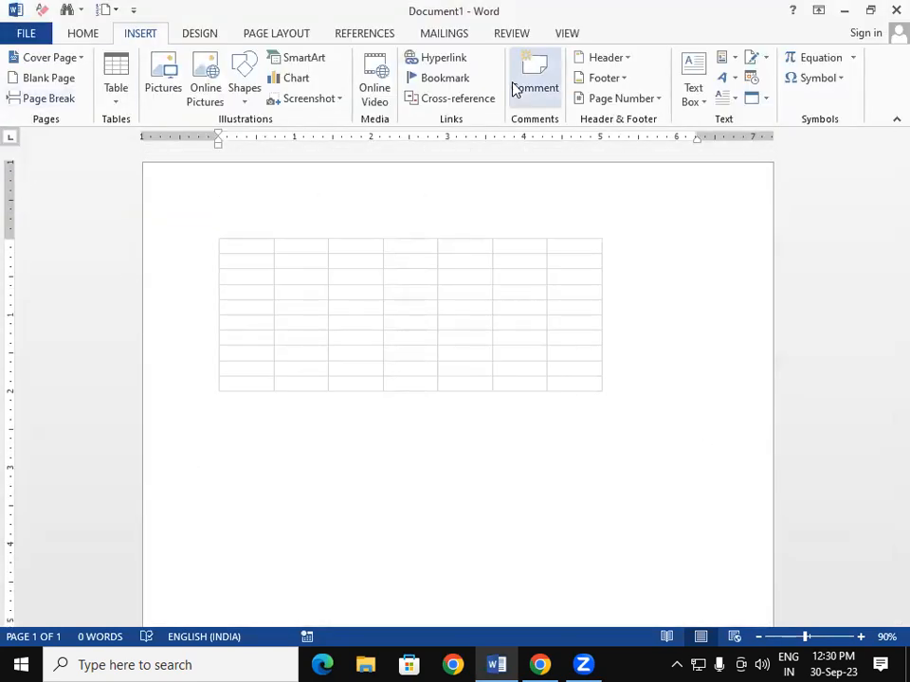
double_click(455, 298)
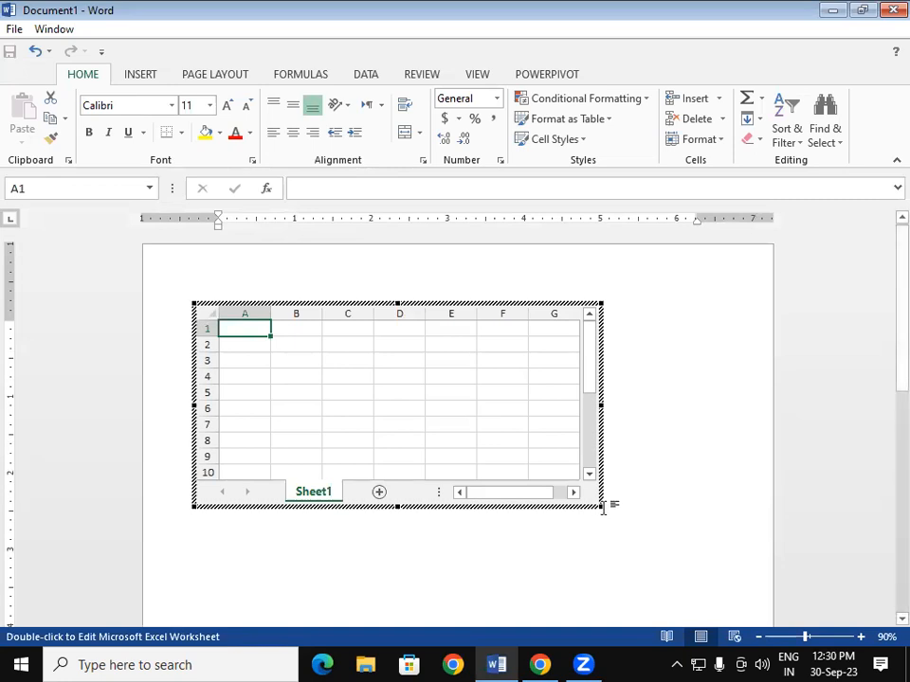
left_click_drag(611, 509, 706, 540)
left_click(359, 379)
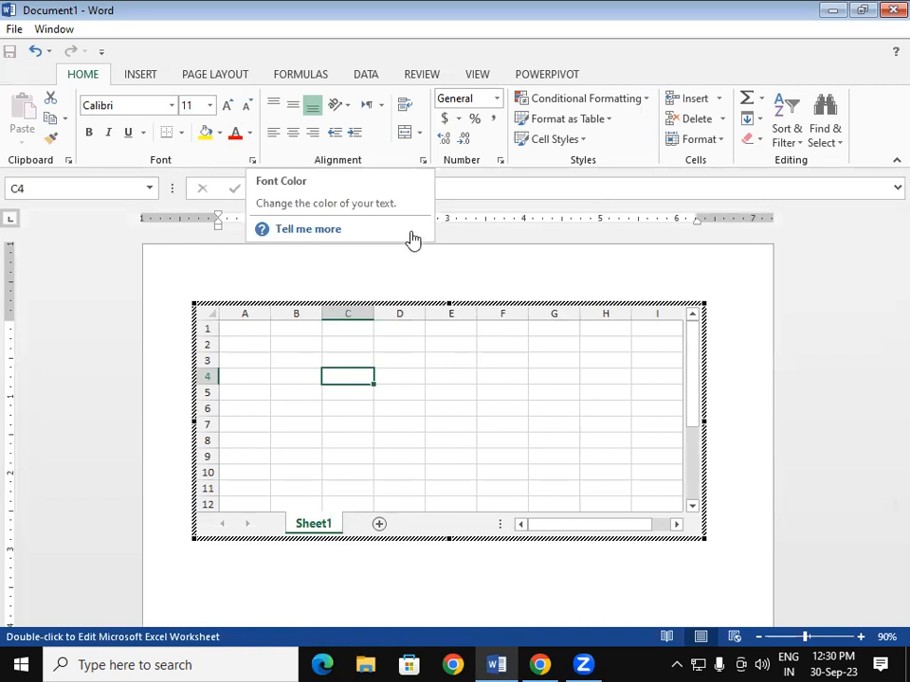
left_click(457, 425)
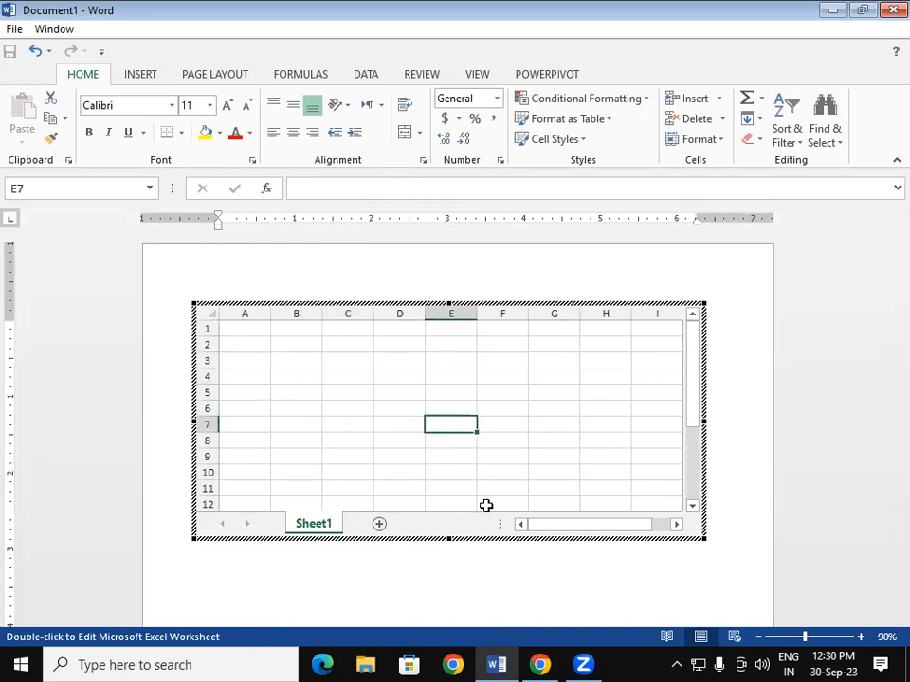
left_click(884, 359)
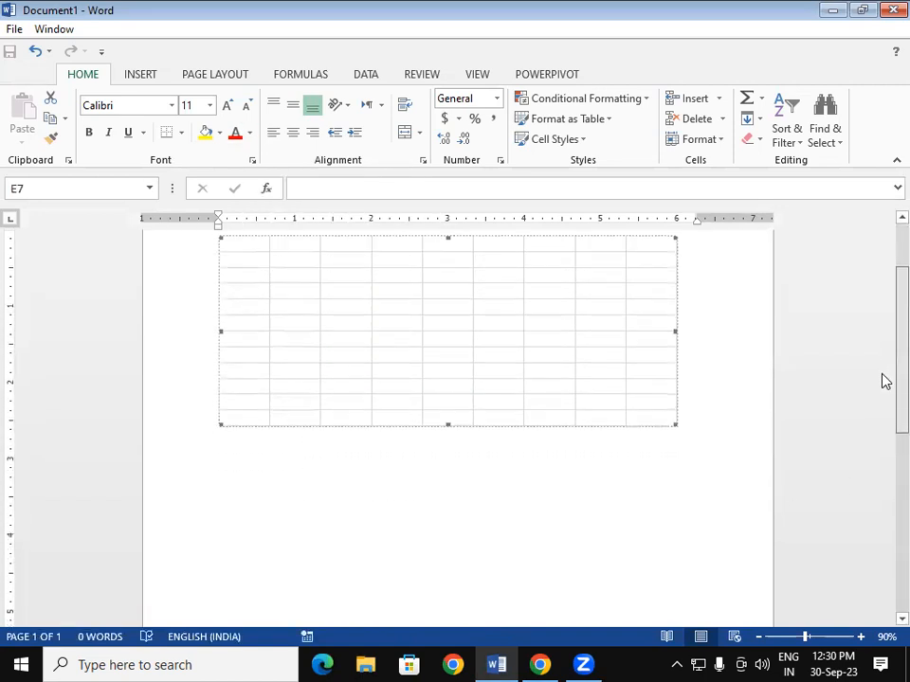
double_click(414, 379)
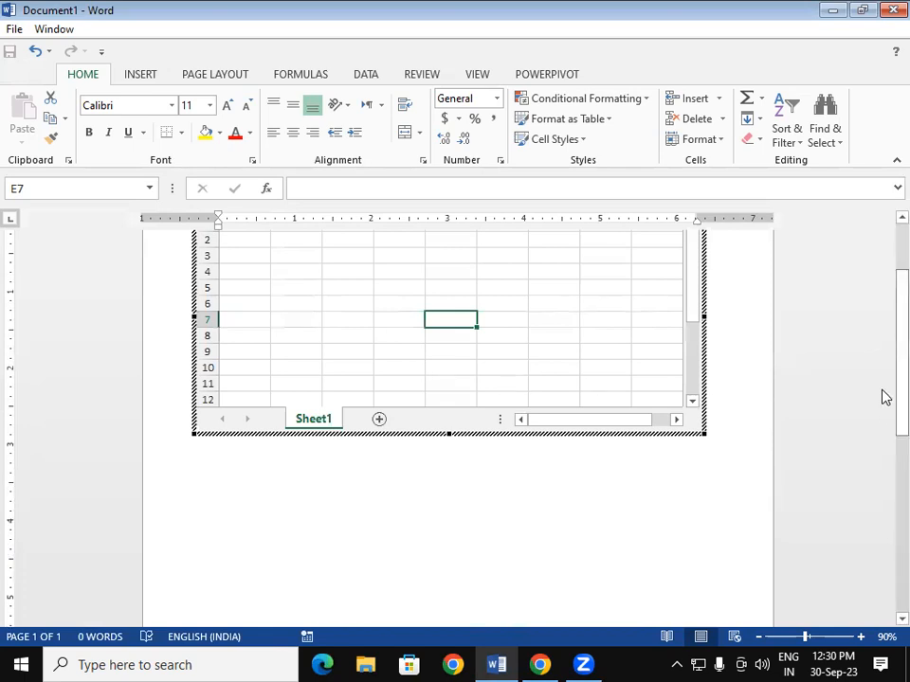
left_click(884, 383)
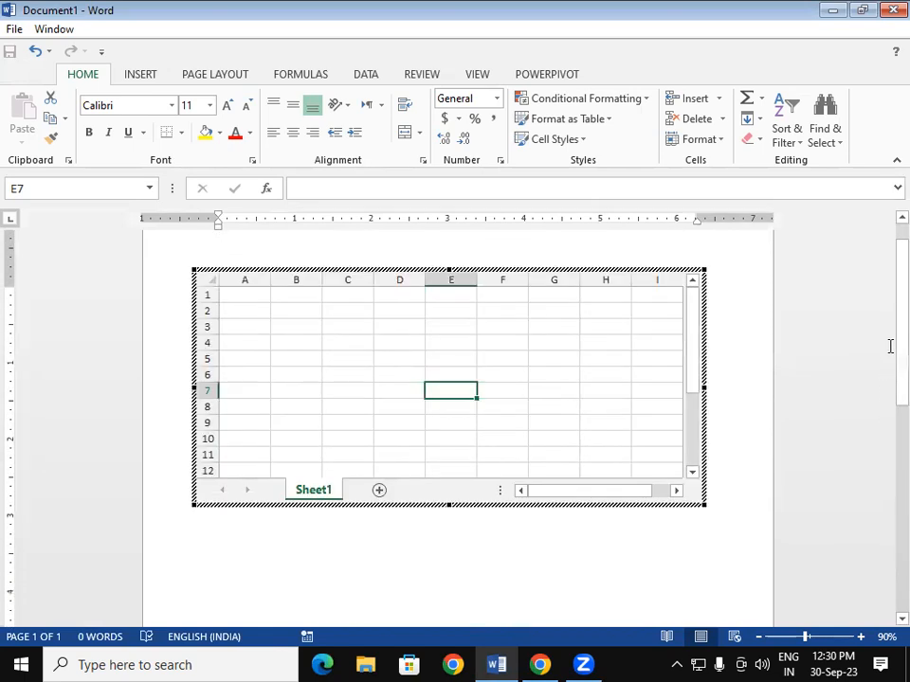
left_click(401, 376)
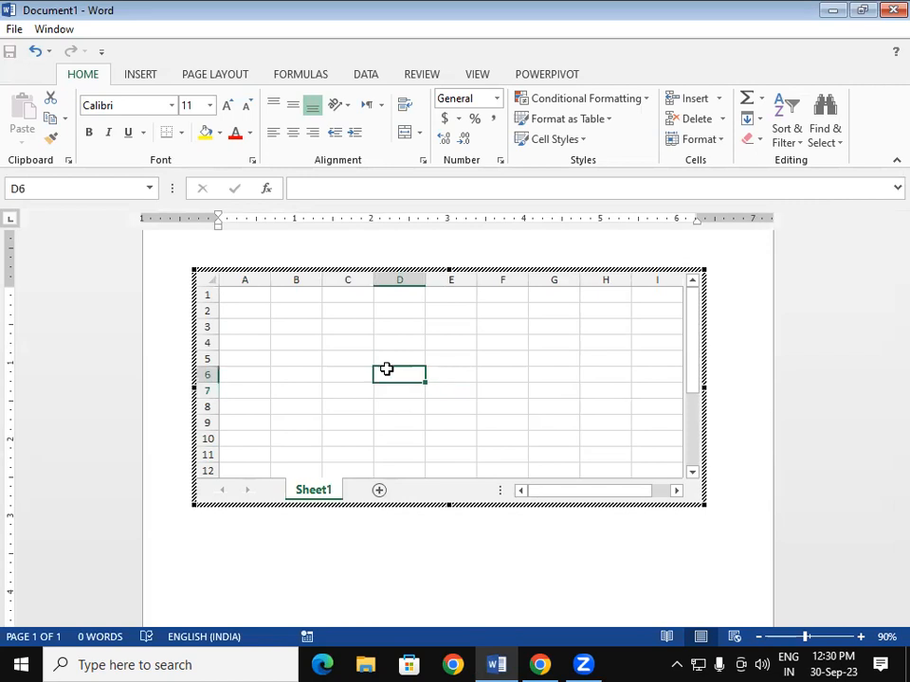
left_click(256, 342)
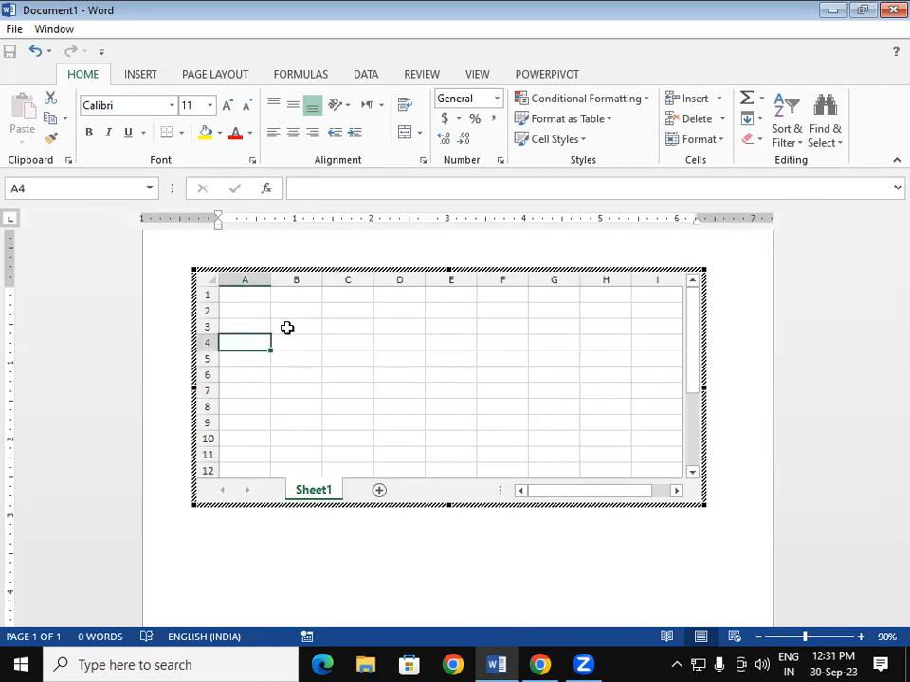
- Merge cells B2:H5 and type the title STUDENT DATABASE
left_click_drag(295, 304, 578, 357)
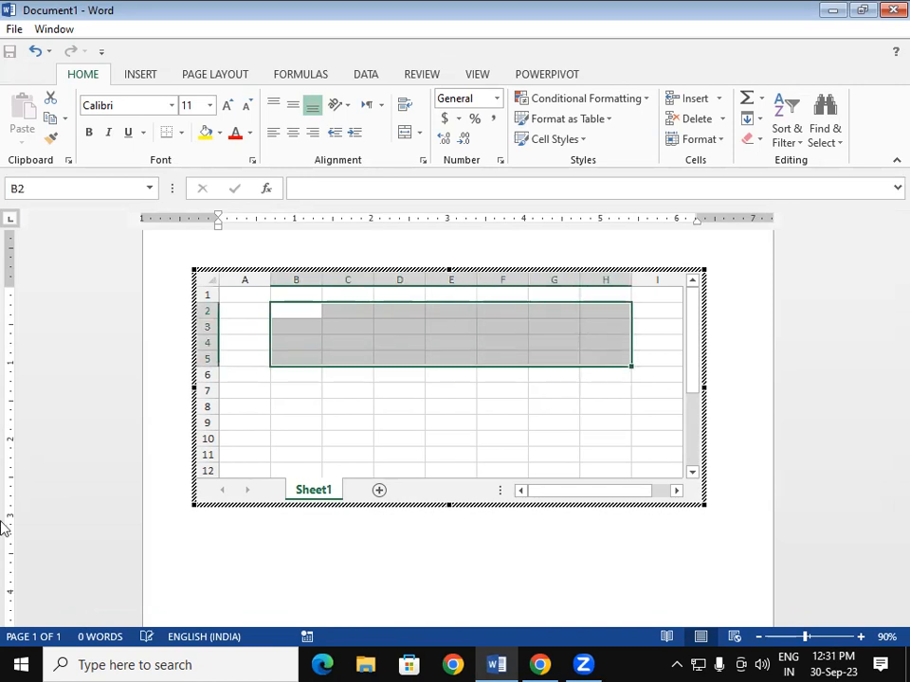
left_click(418, 133)
left_click(446, 198)
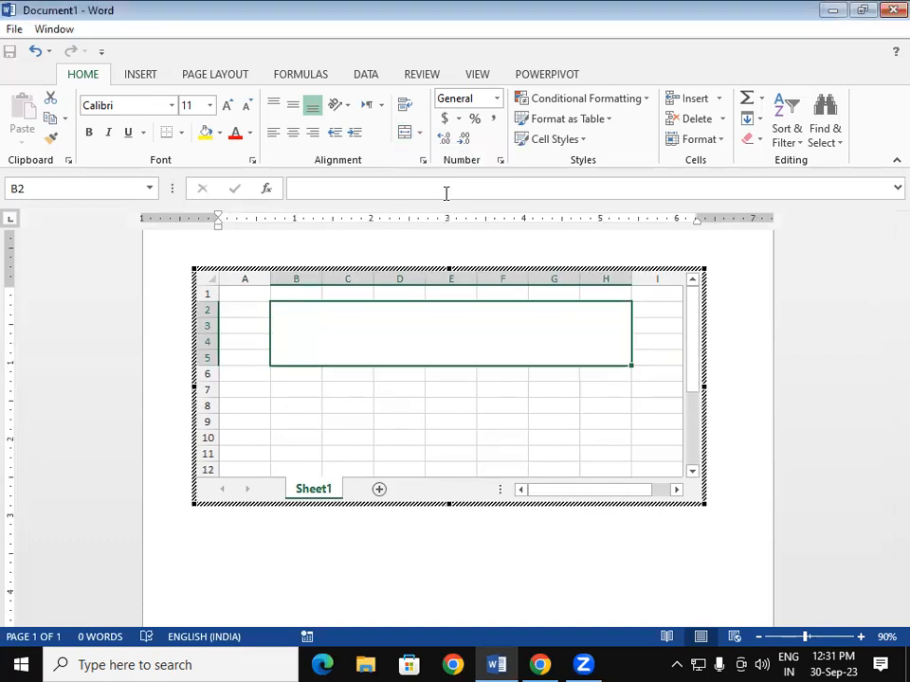
double_click(443, 344)
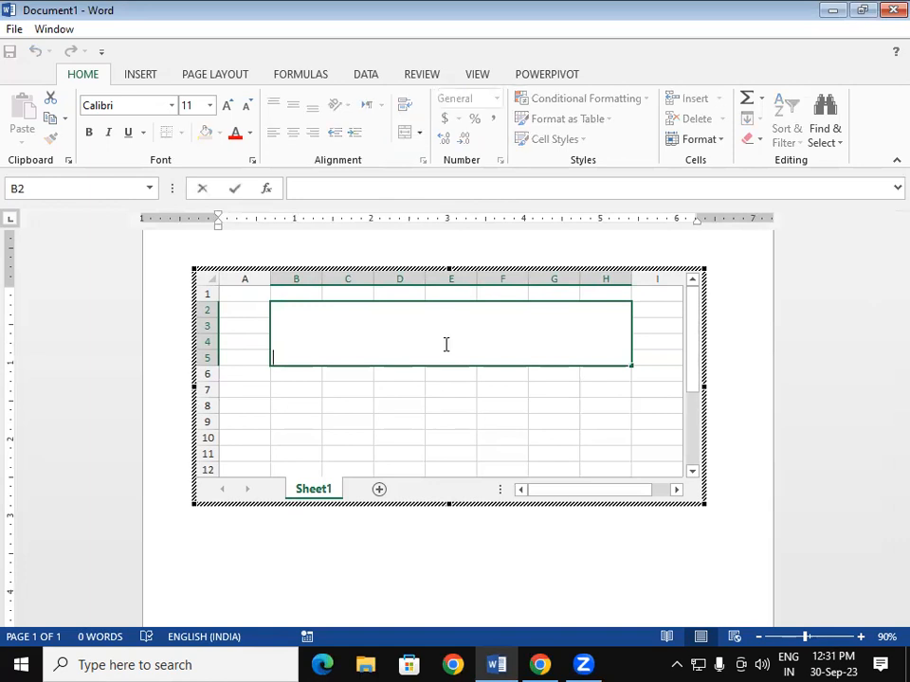
type("STUDENT")
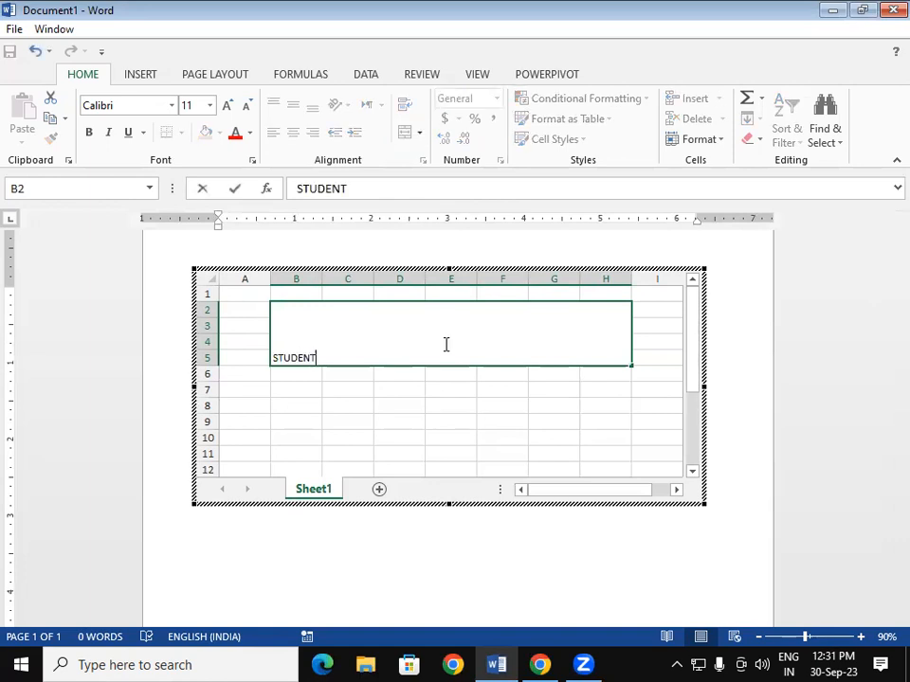
type(" DATABASE")
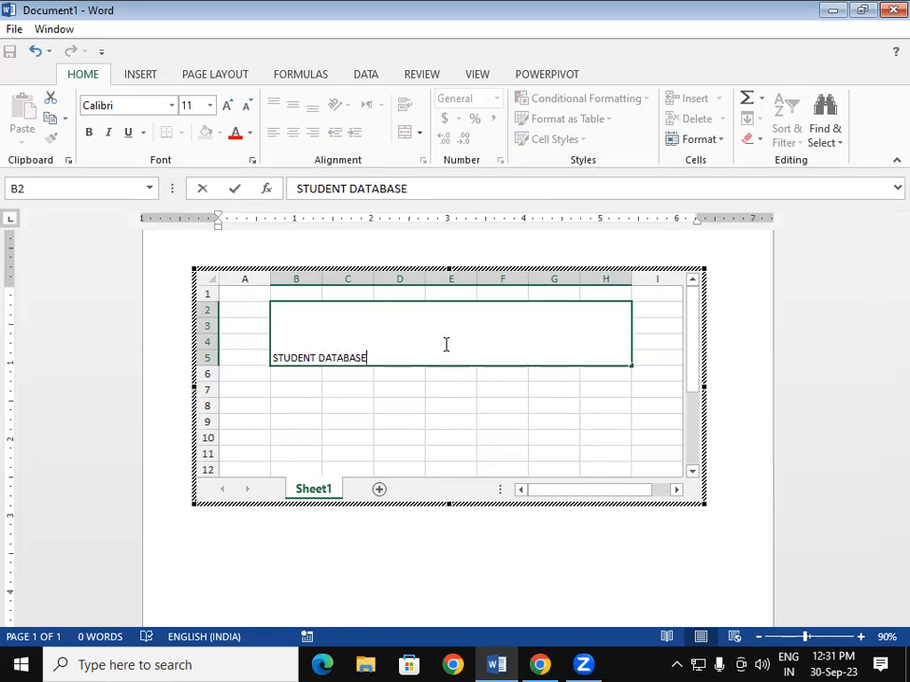
key("shift+Left")
- Set the STUDENT DATABASE title's font size to 36
left_click(441, 341)
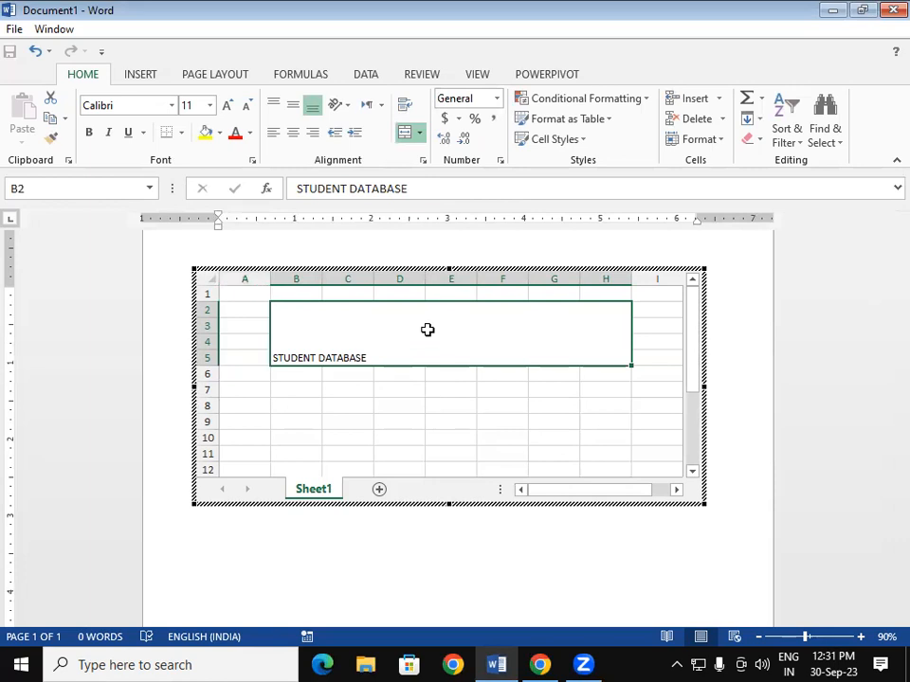
left_click(229, 105)
left_click(228, 105)
left_click(228, 106)
left_click(228, 105)
left_click(228, 105)
left_click(229, 105)
left_click(228, 105)
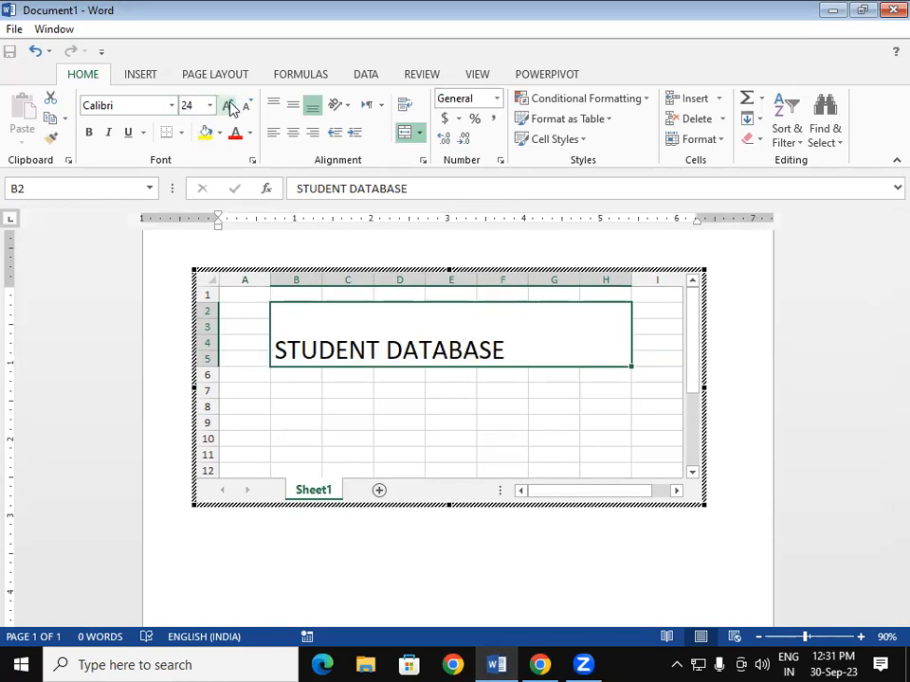
left_click(229, 105)
left_click(228, 106)
left_click(228, 105)
left_click(229, 105)
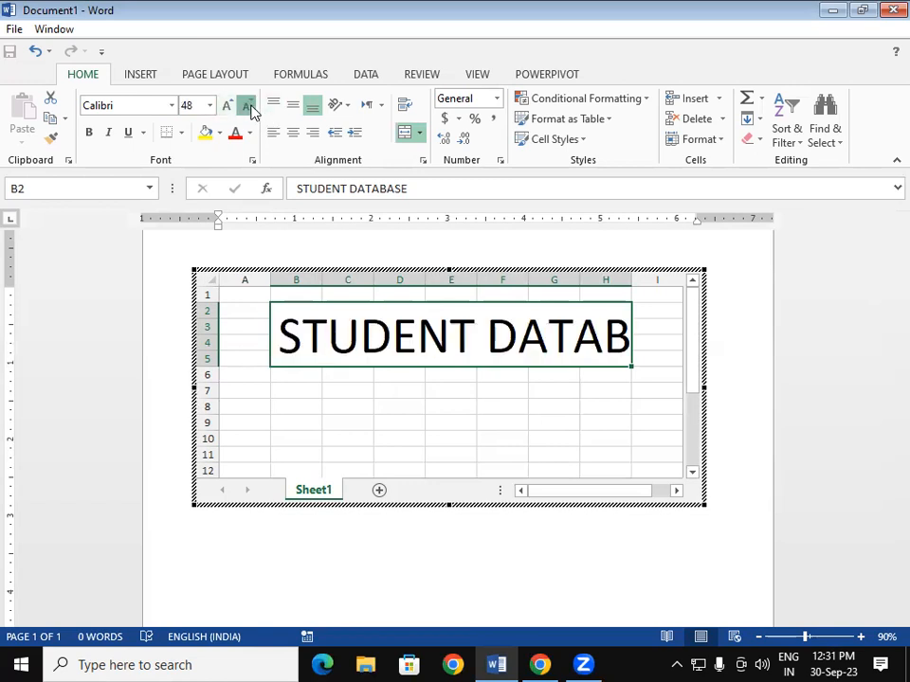
left_click(245, 106)
left_click(342, 417)
- Make the title centred and bold, with yellow fill and a thick box border
left_click(321, 343)
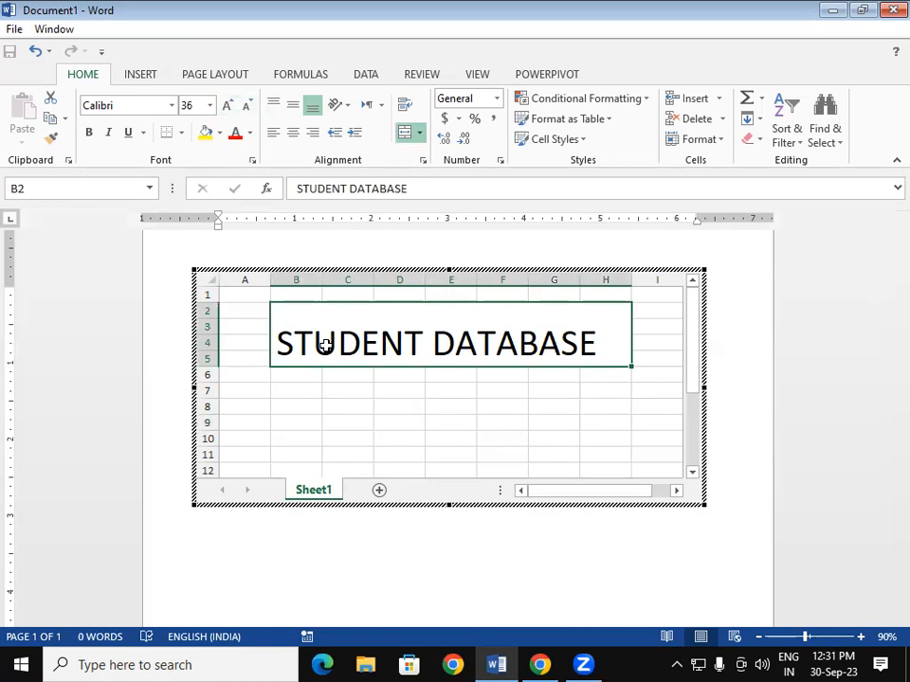
left_click(292, 134)
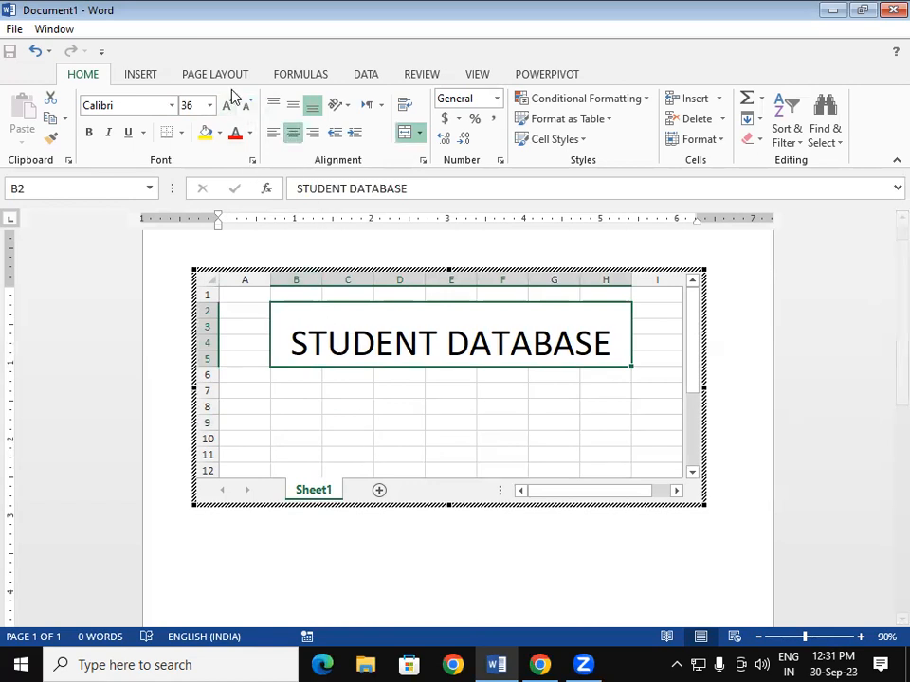
left_click(90, 132)
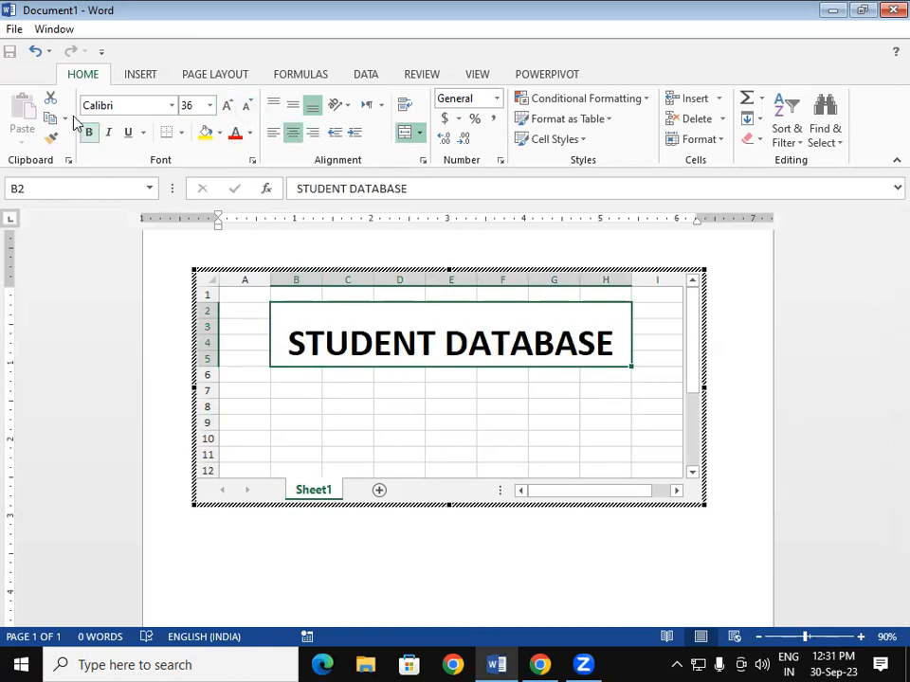
left_click(209, 134)
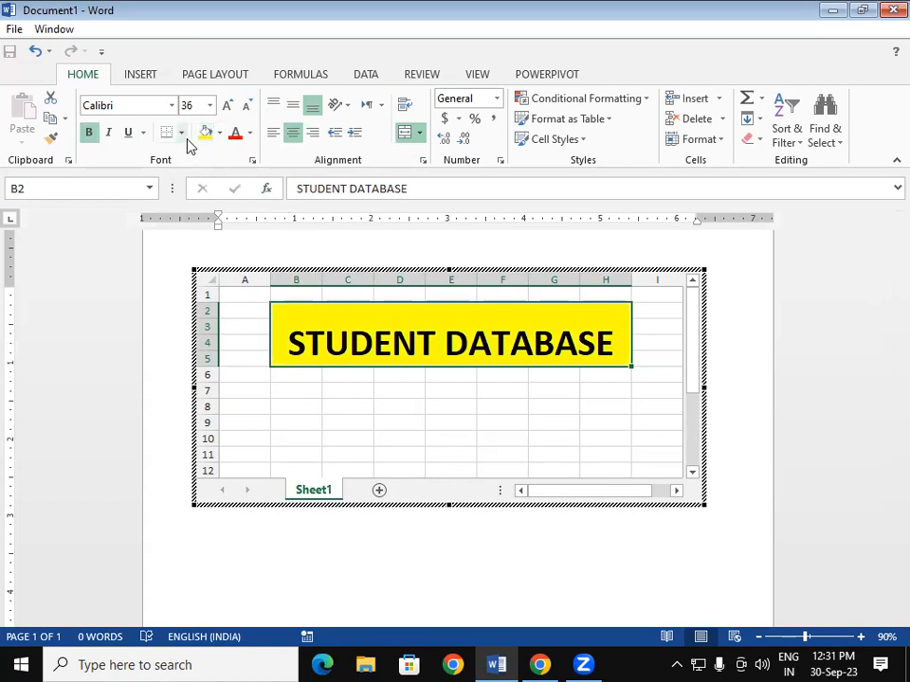
left_click(181, 133)
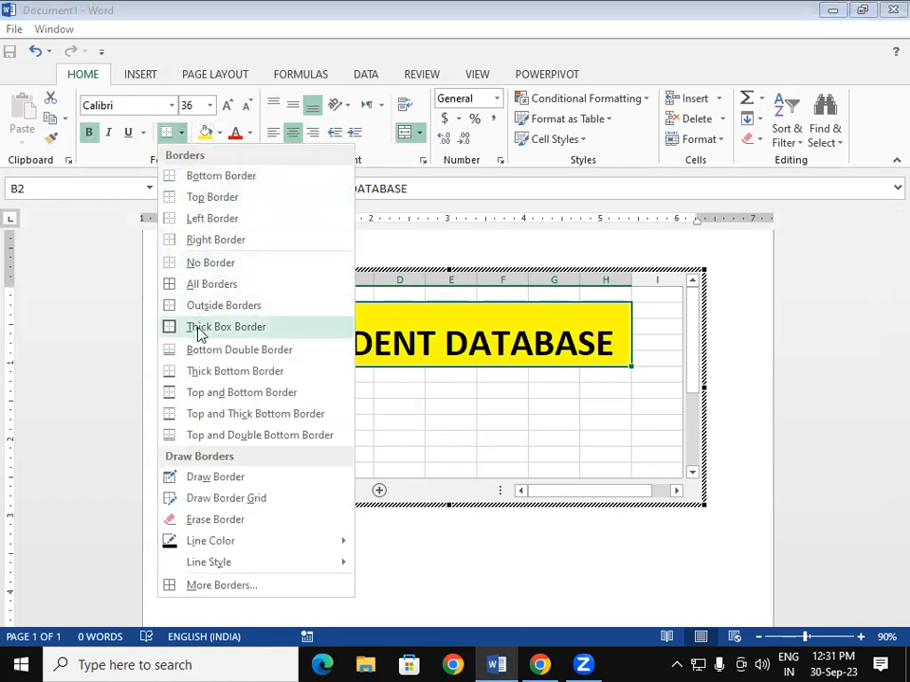
left_click(200, 332)
left_click(459, 434)
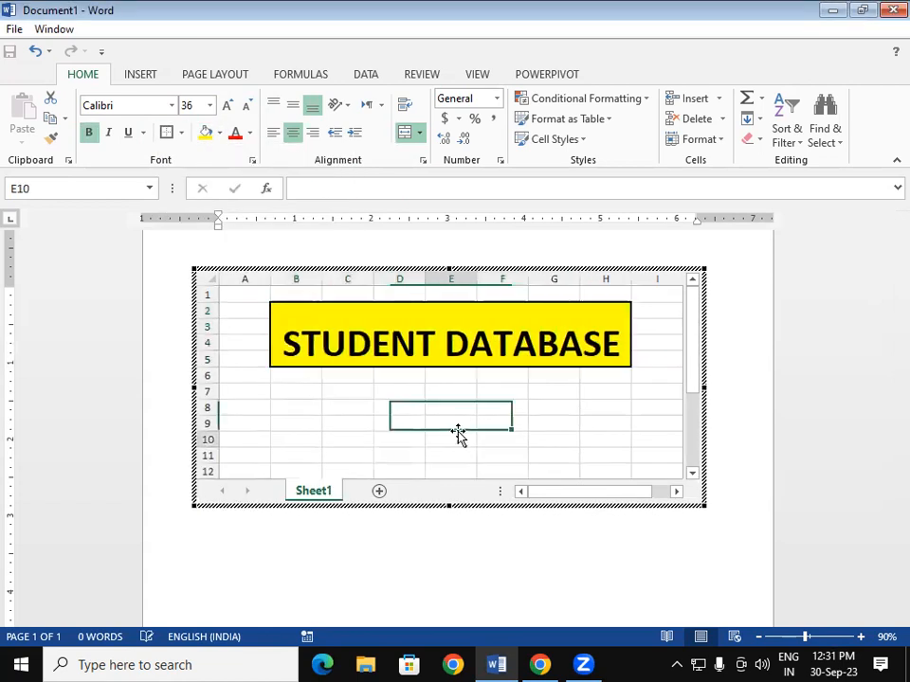
left_click(883, 362)
scroll(884, 410, "down", 3)
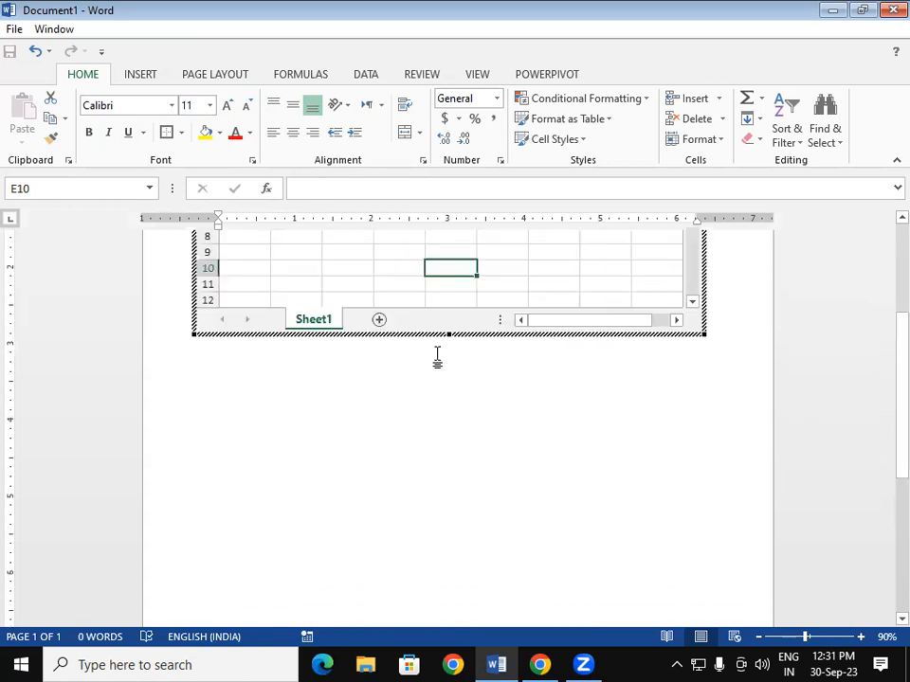
- Extend the embedded worksheet down to row 26 and reopen it for editing
left_click_drag(450, 339, 460, 493)
scroll(883, 435, "up", 5)
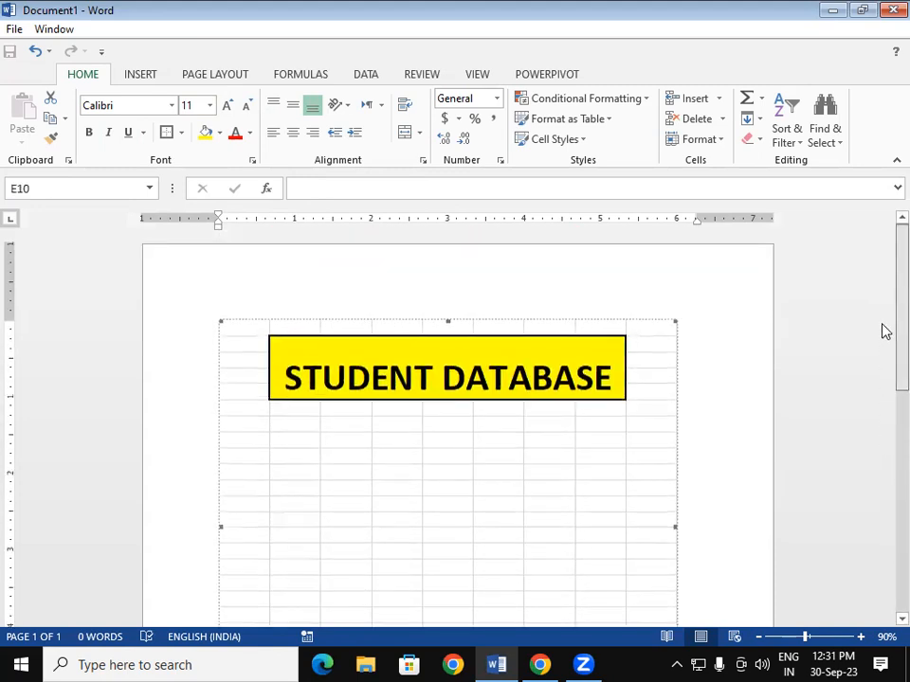
scroll(375, 423, "up", 3)
left_click(348, 442)
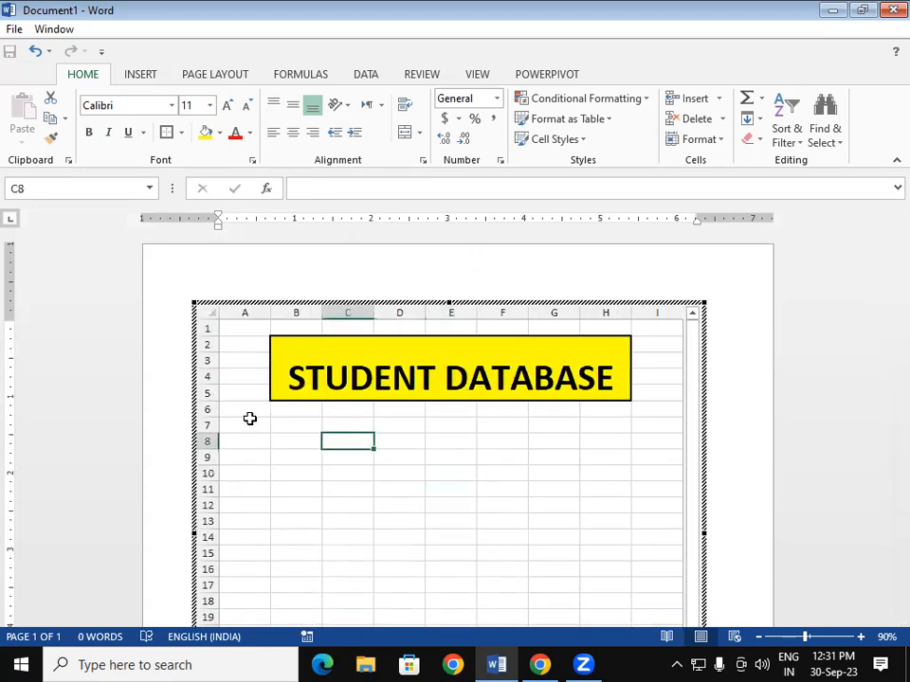
- Enter the headings SR.NO., STUDENT NAME and COURSE in A7:C7
left_click(239, 421)
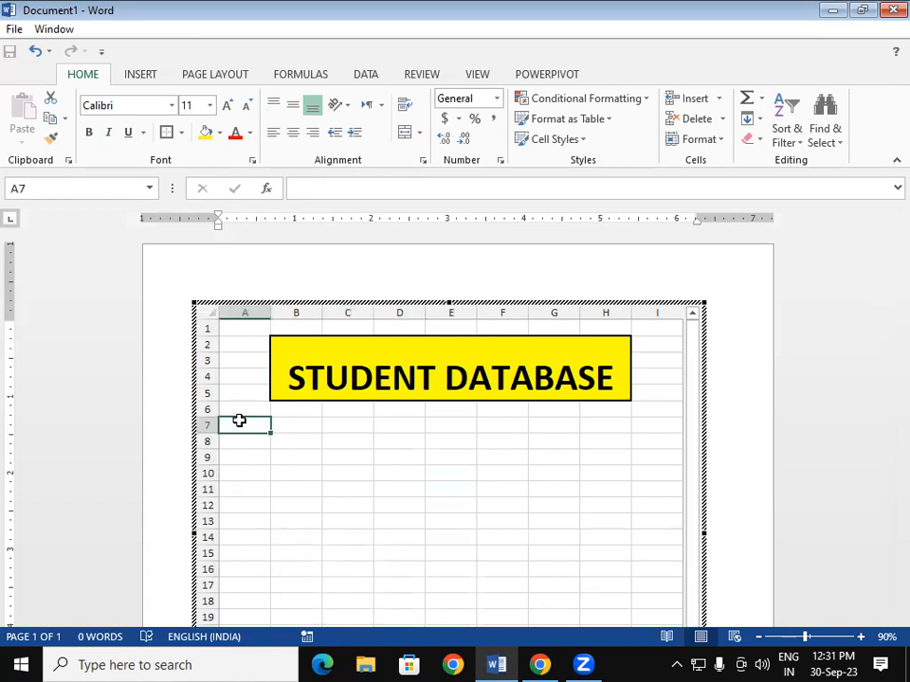
type("SR.")
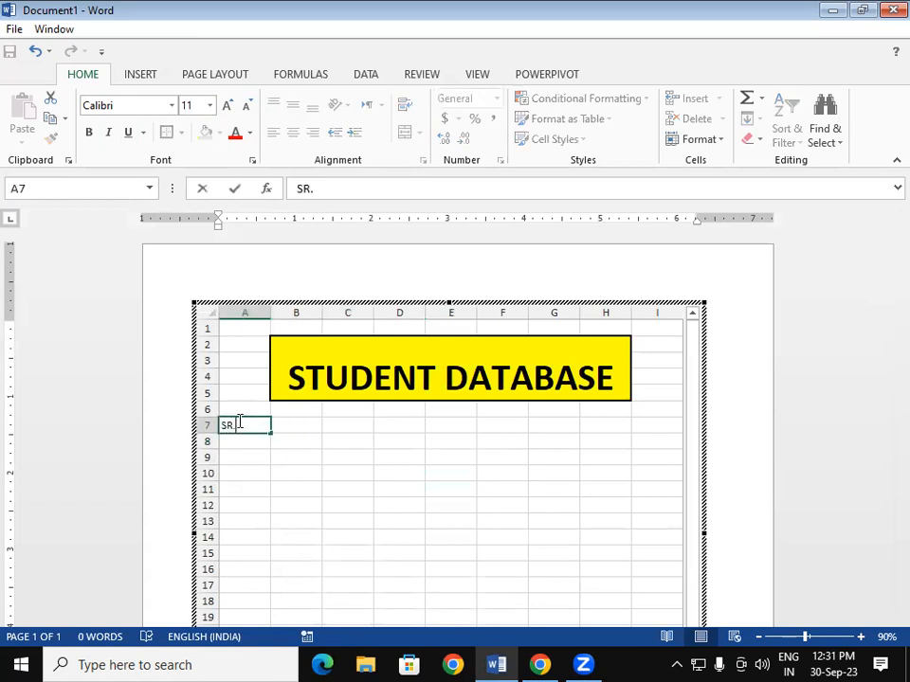
type("NO.")
key("Tab")
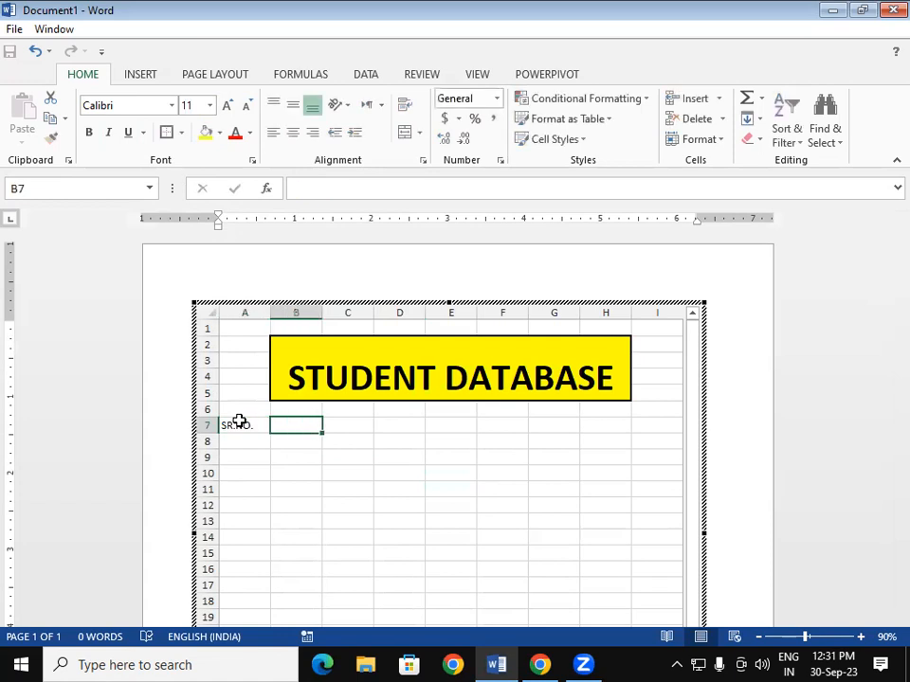
type("STU")
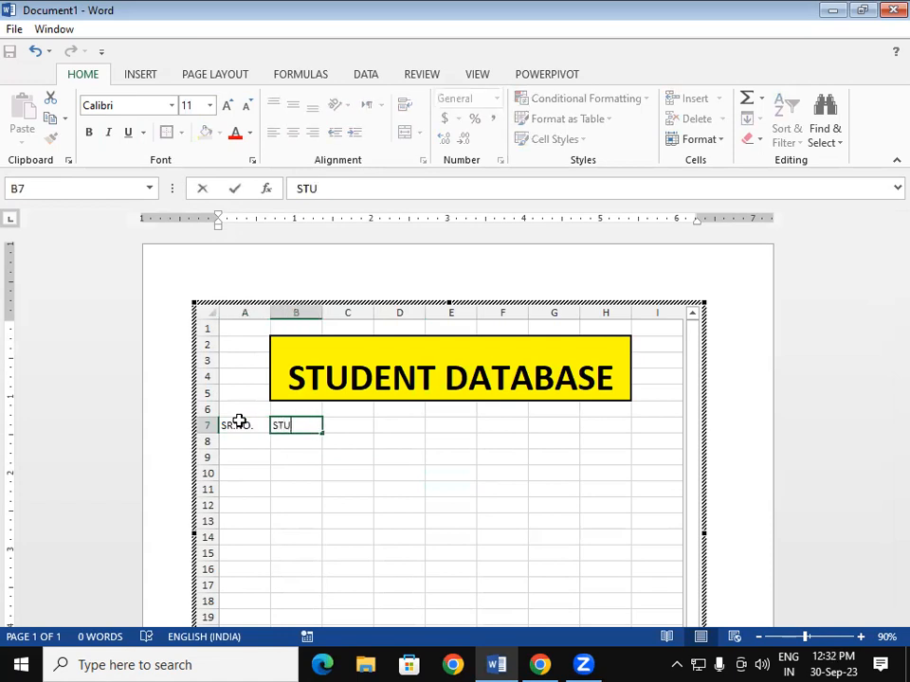
type("DENT NAME")
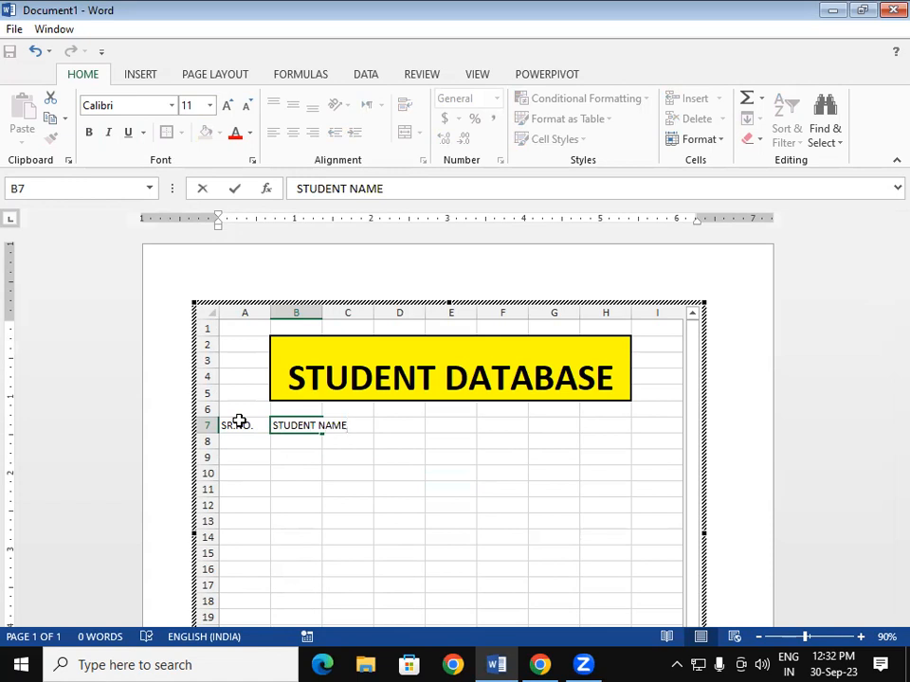
key("Tab")
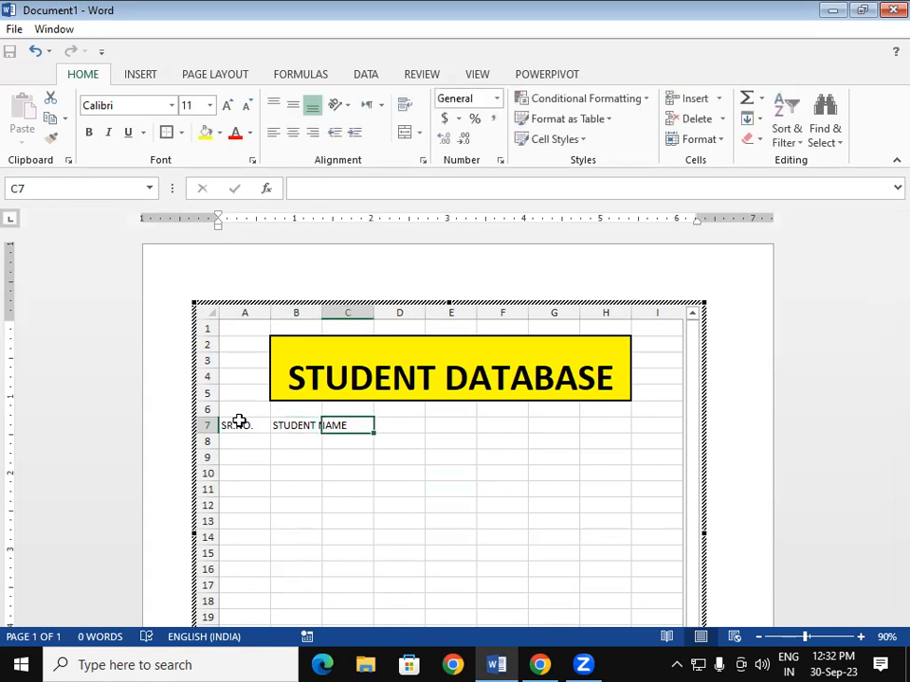
type("COUS")
key("BackSpace")
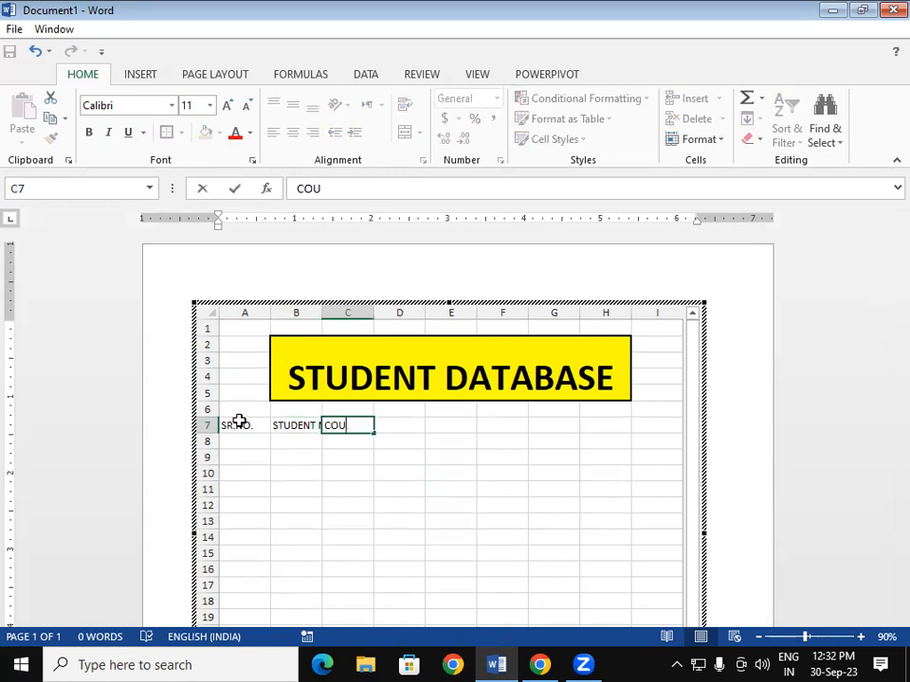
type("RSE")
key("Tab")
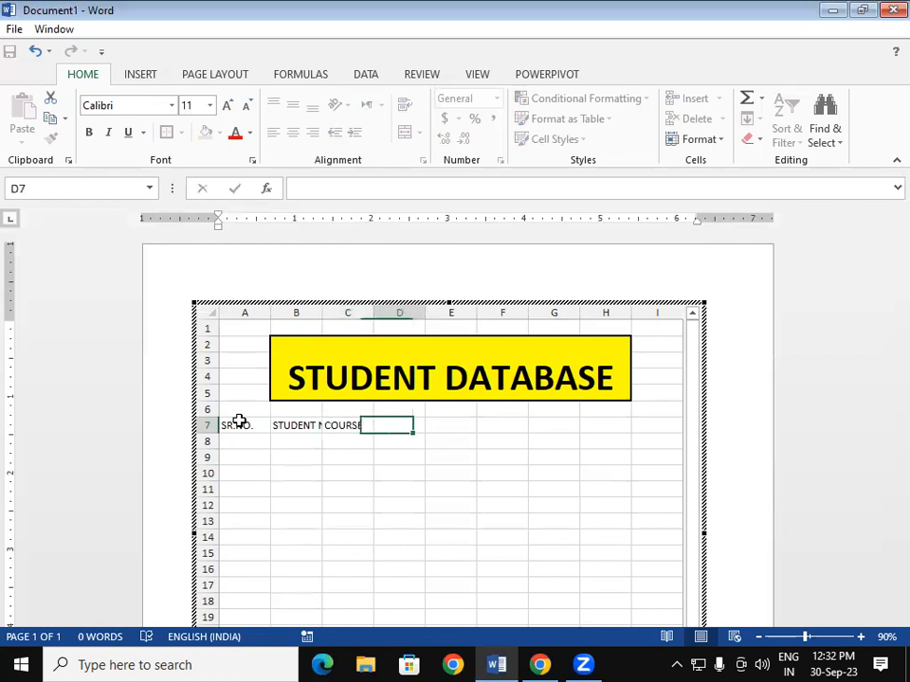
- Enter the headings FEE, PAID, DUE, DISCOUNT and TOTAL BALANCE in D7:H7
type("FEE")
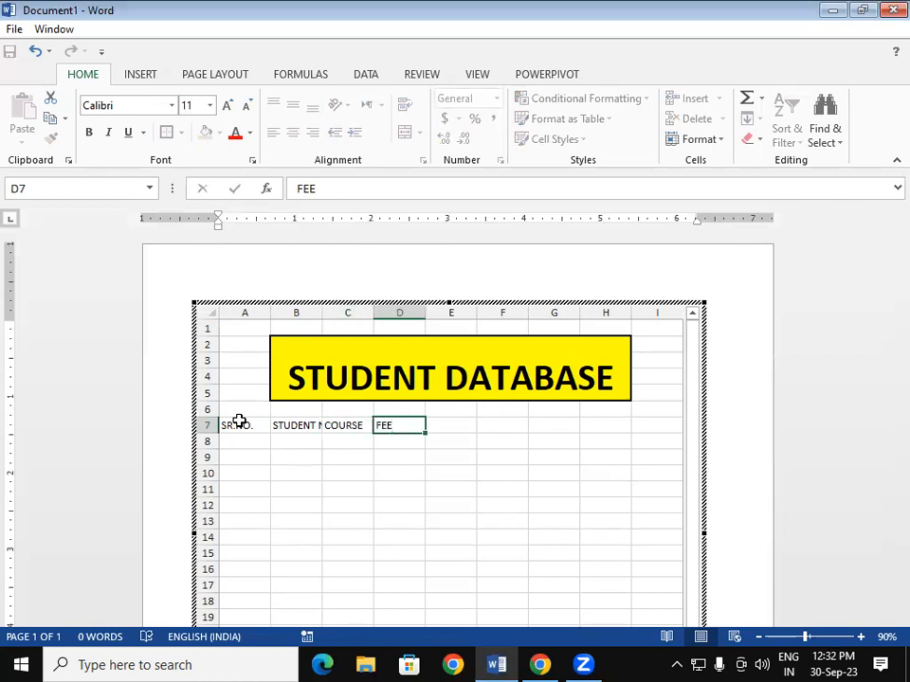
key("Tab")
type("PAID")
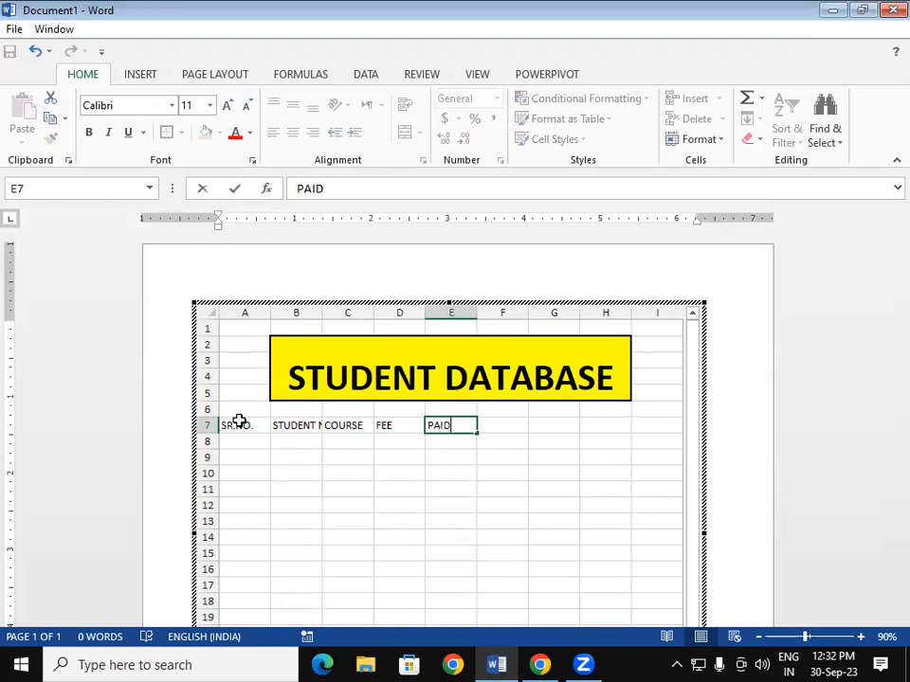
key("Tab")
type("D")
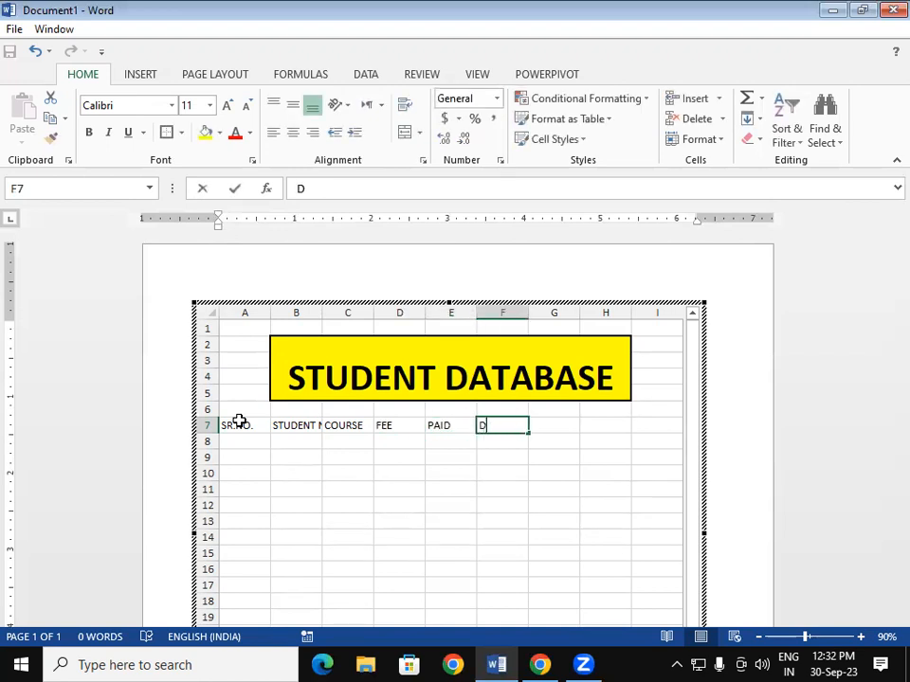
type("UE")
key("Tab")
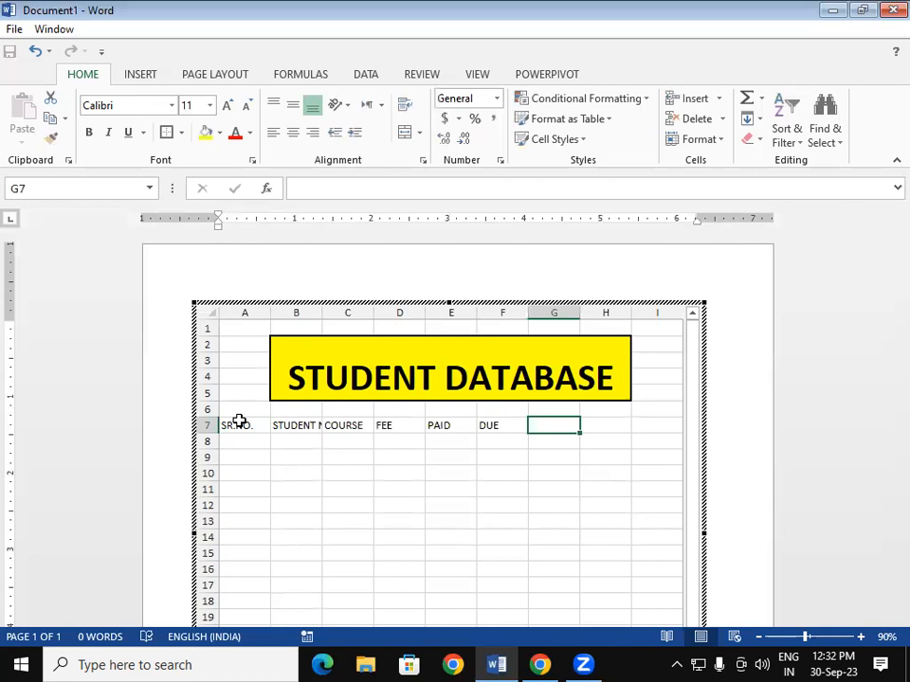
type("DISC")
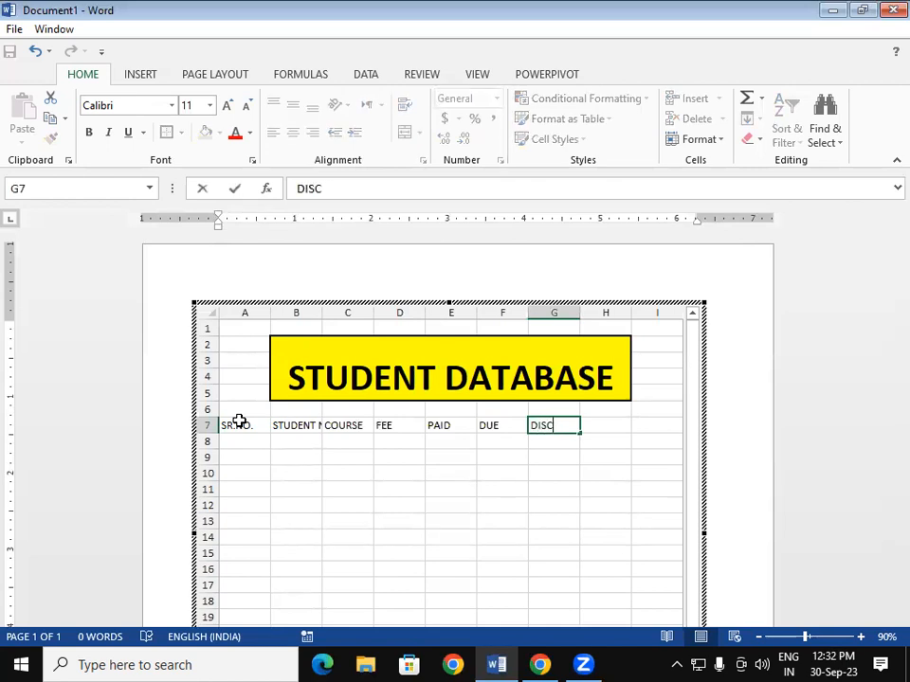
type("OUNT")
key("Tab")
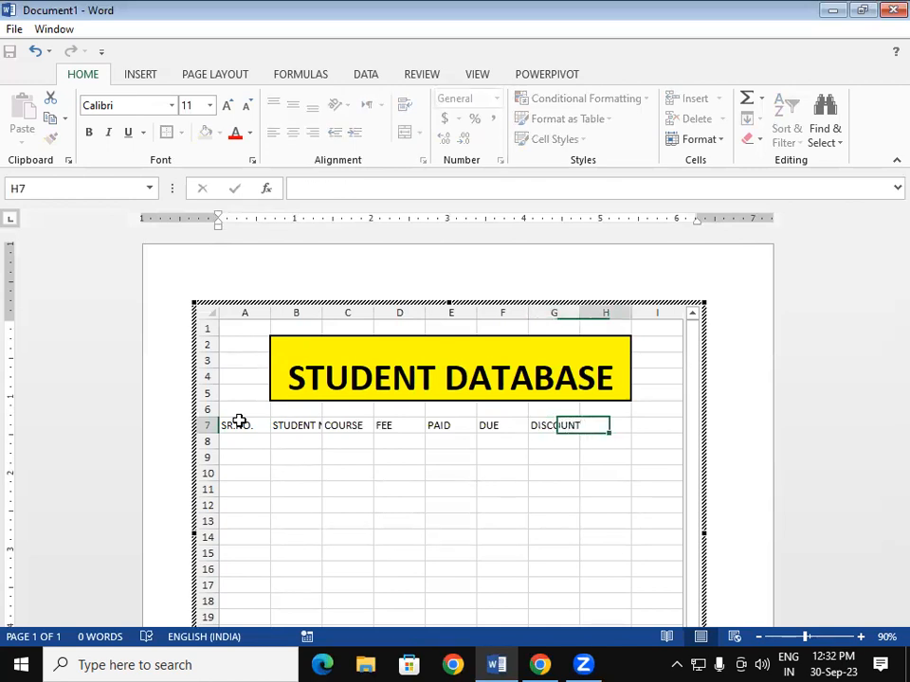
type("TOT")
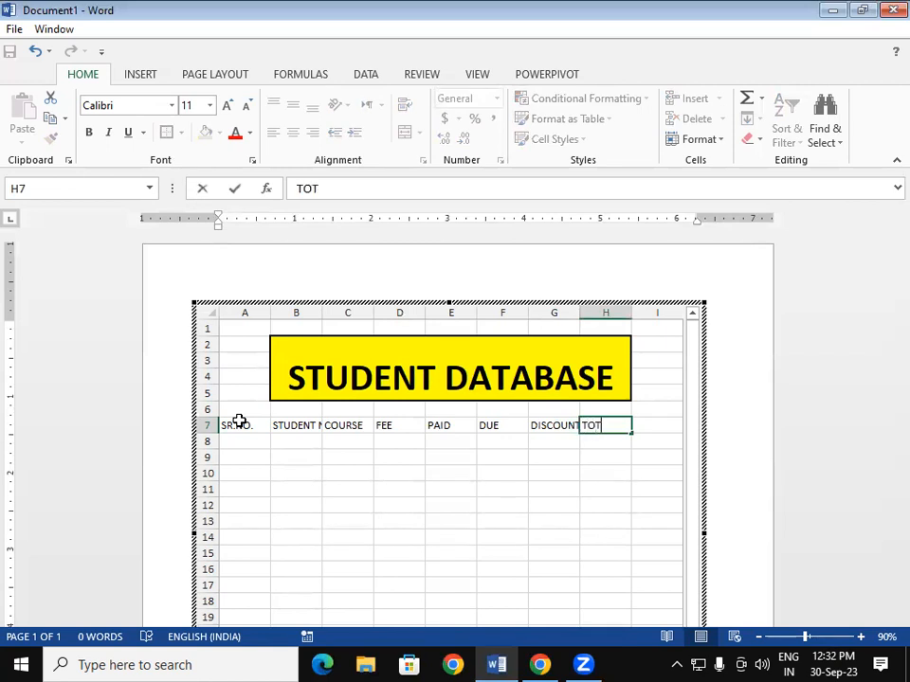
type("AL BALANCE")
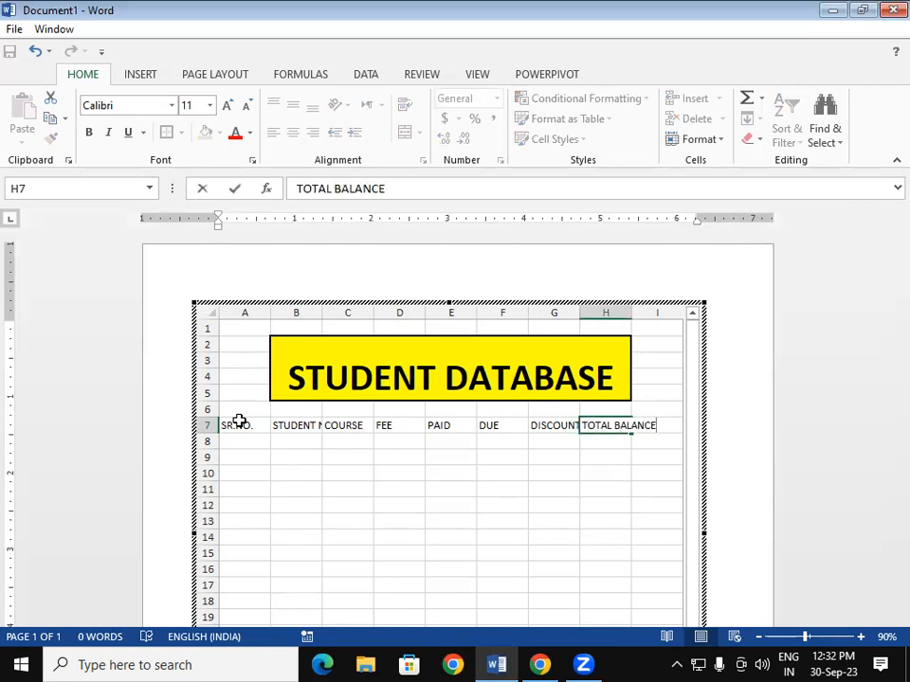
left_click(267, 505)
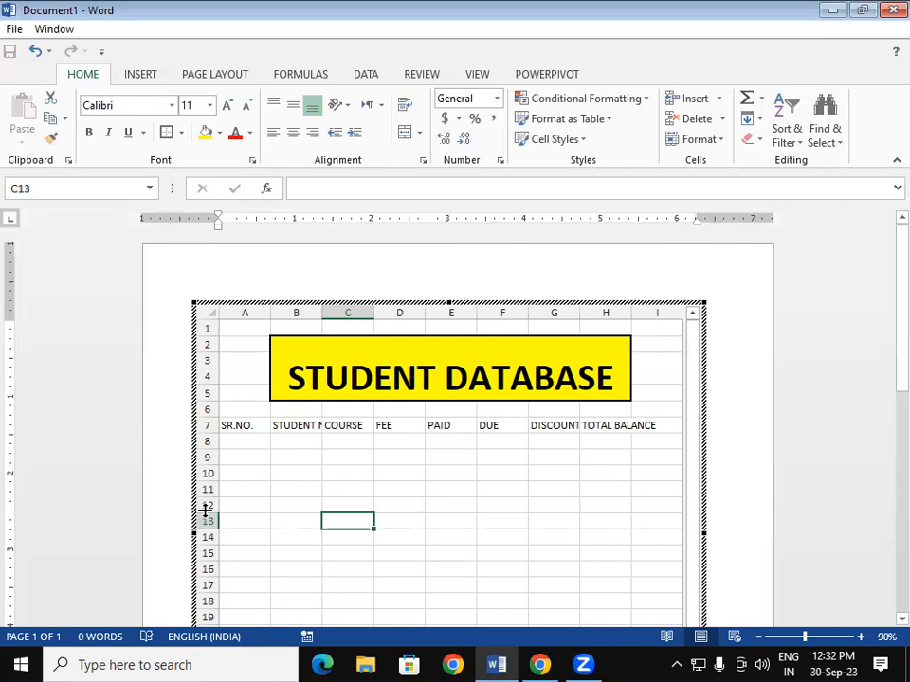
- Widen the embedded sheet to column J and check the row-7 headings
left_click(721, 511)
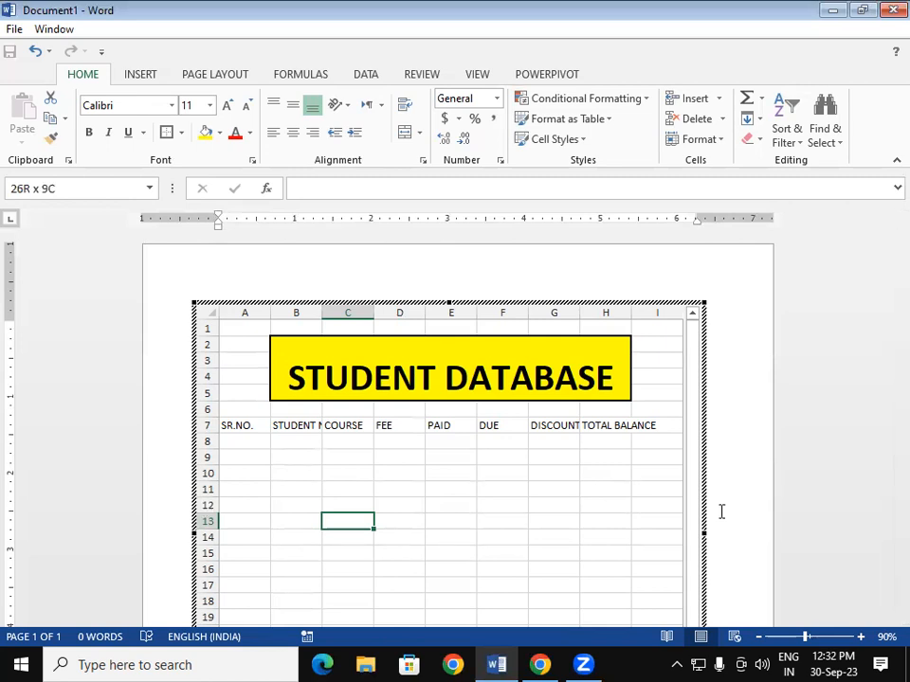
left_click(542, 489)
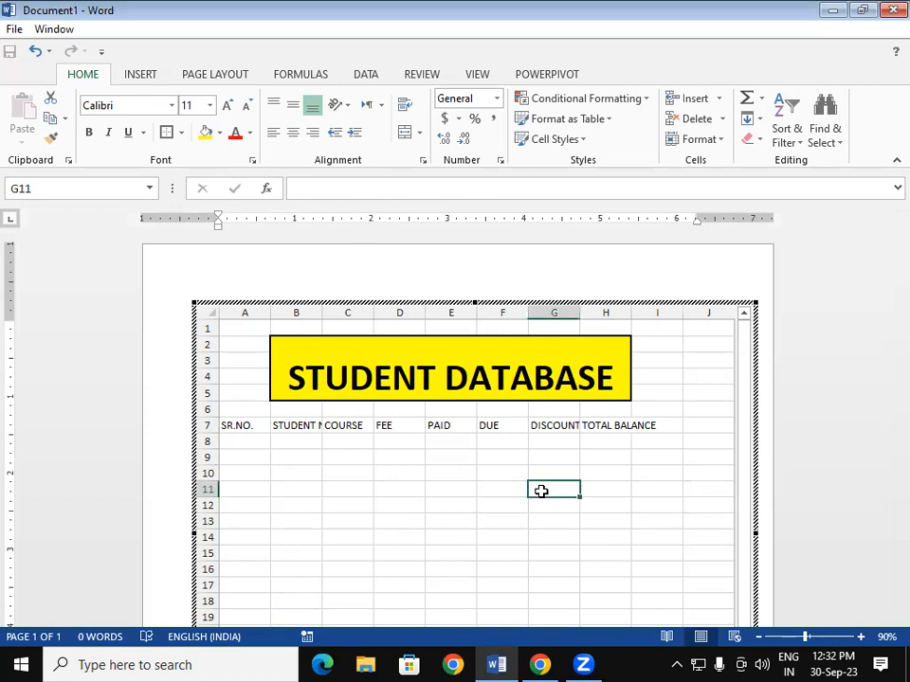
left_click(308, 458)
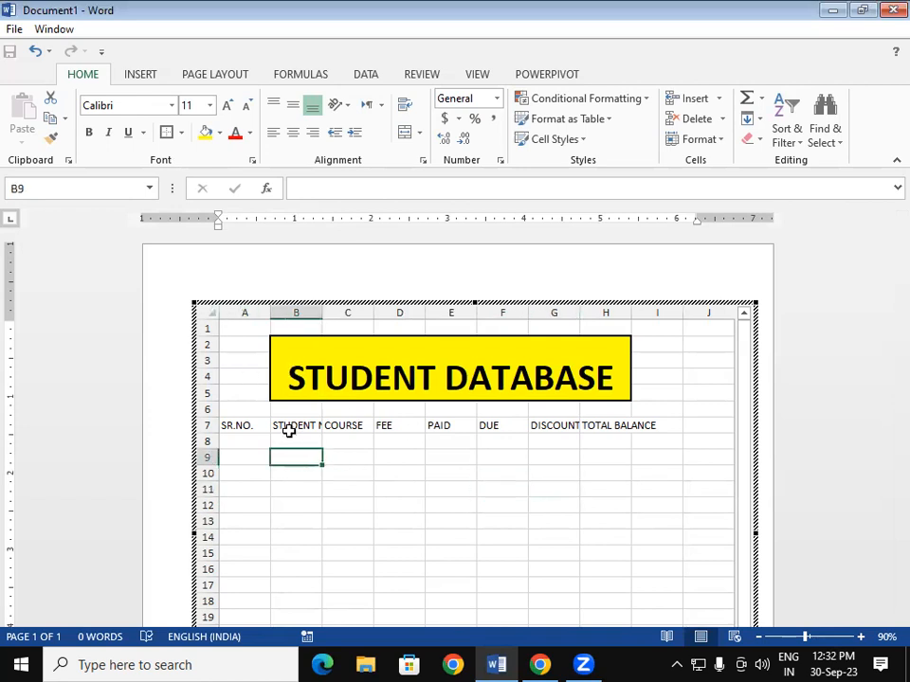
left_click(284, 426)
left_click(246, 443)
left_click(310, 474)
left_click(353, 480)
left_click(409, 473)
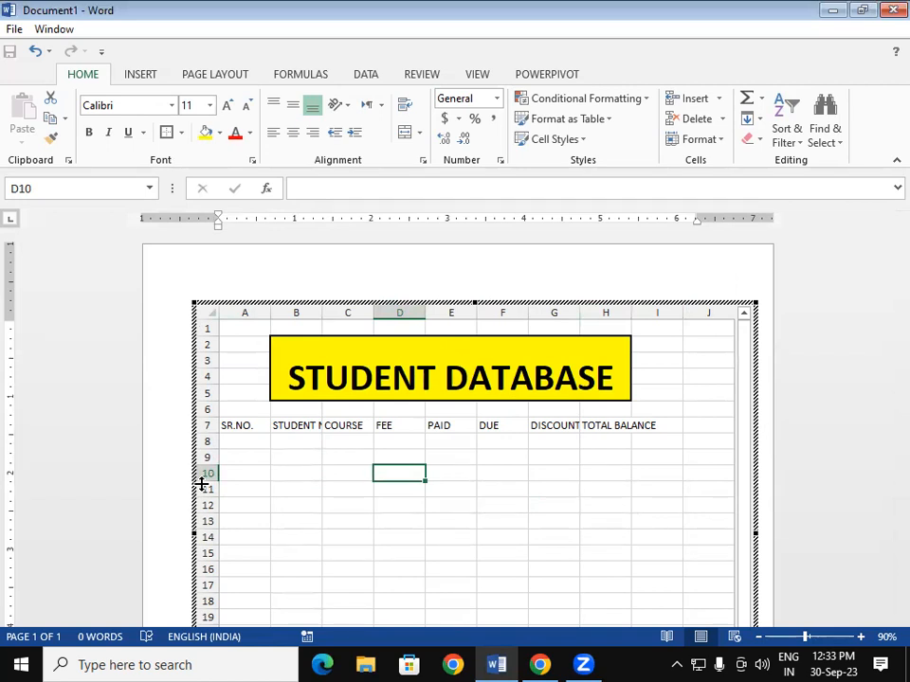
left_click(302, 423)
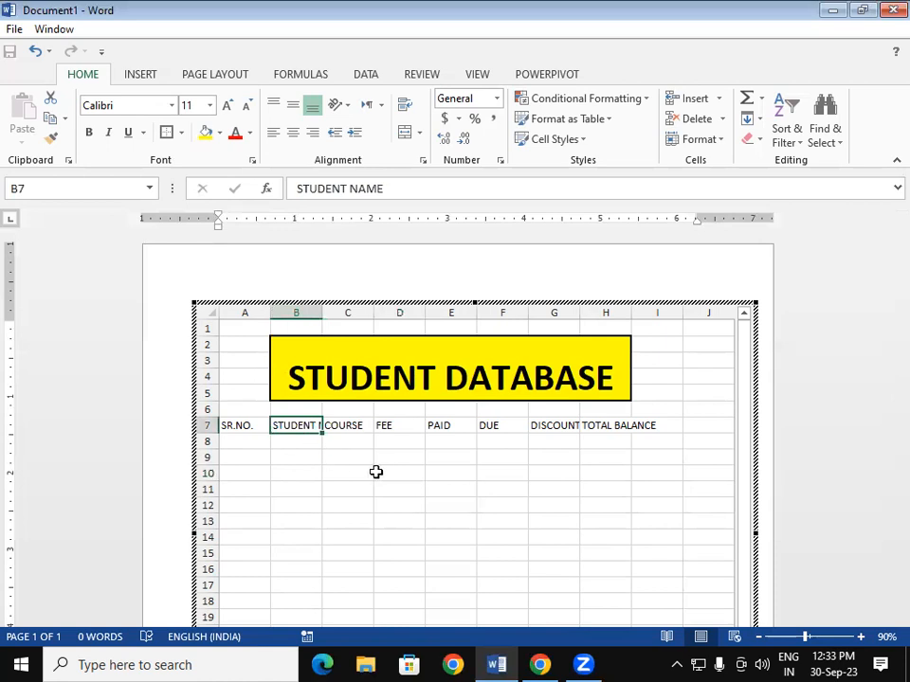
left_click(377, 471)
left_click(305, 425)
left_click(398, 426)
left_click(555, 426)
left_click(611, 426)
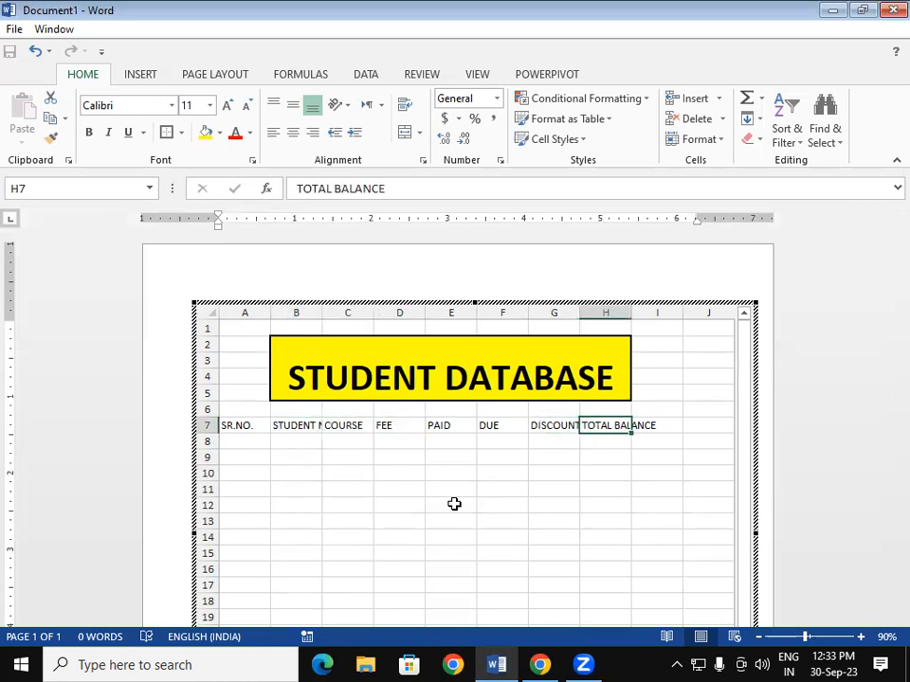
left_click(310, 475)
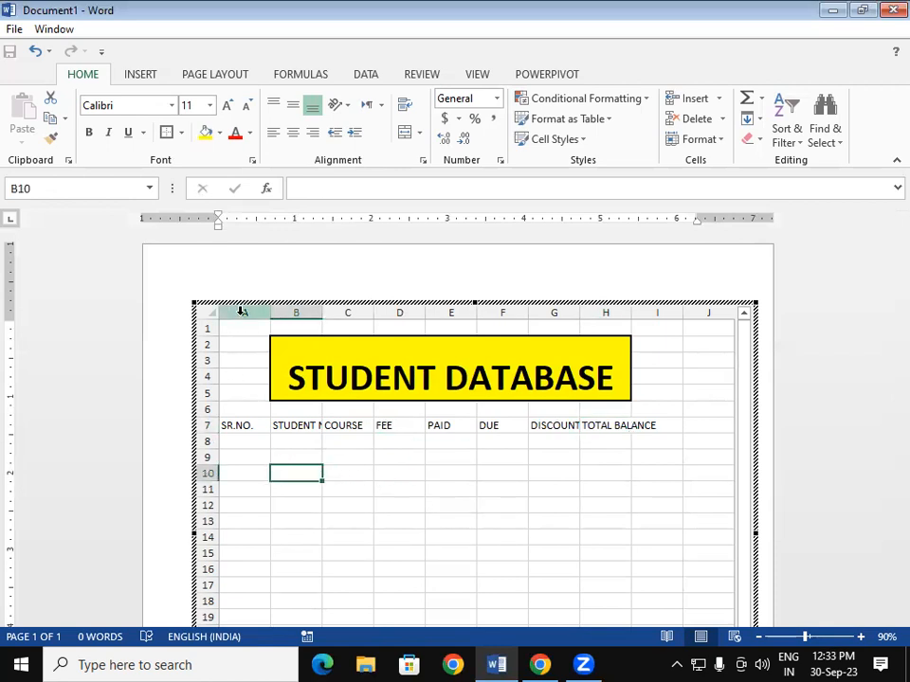
- Try auto-fitting columns A–H, undo it, and clear a stray letter from A1
left_click_drag(241, 315, 632, 343)
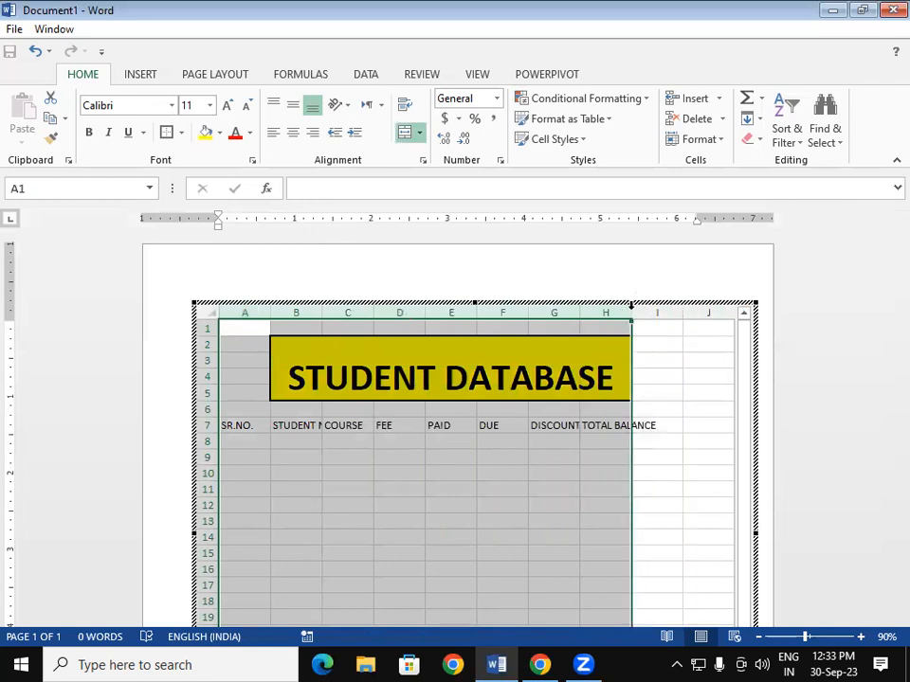
double_click(631, 305)
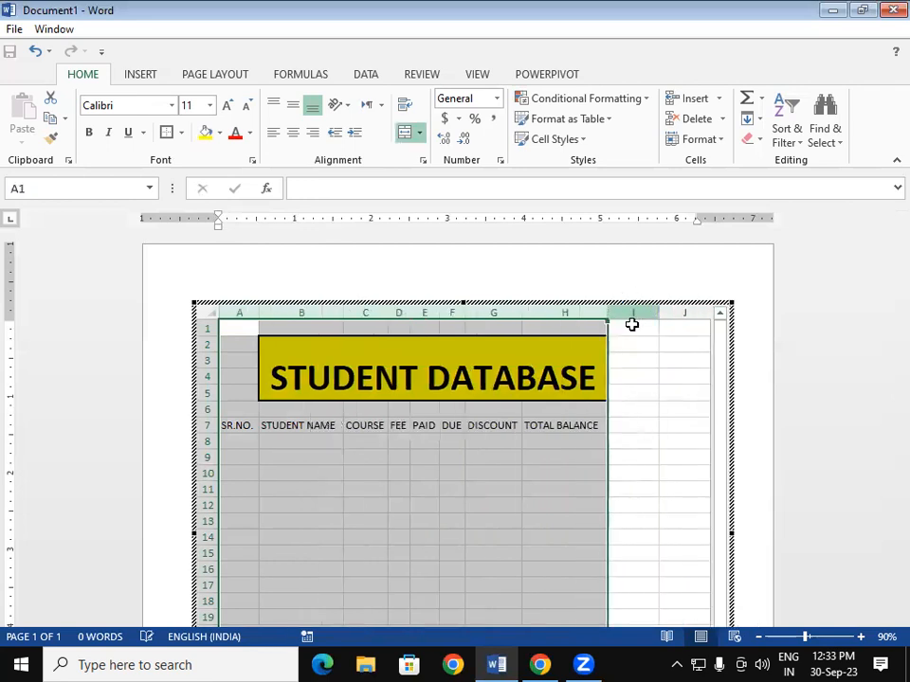
left_click(635, 446)
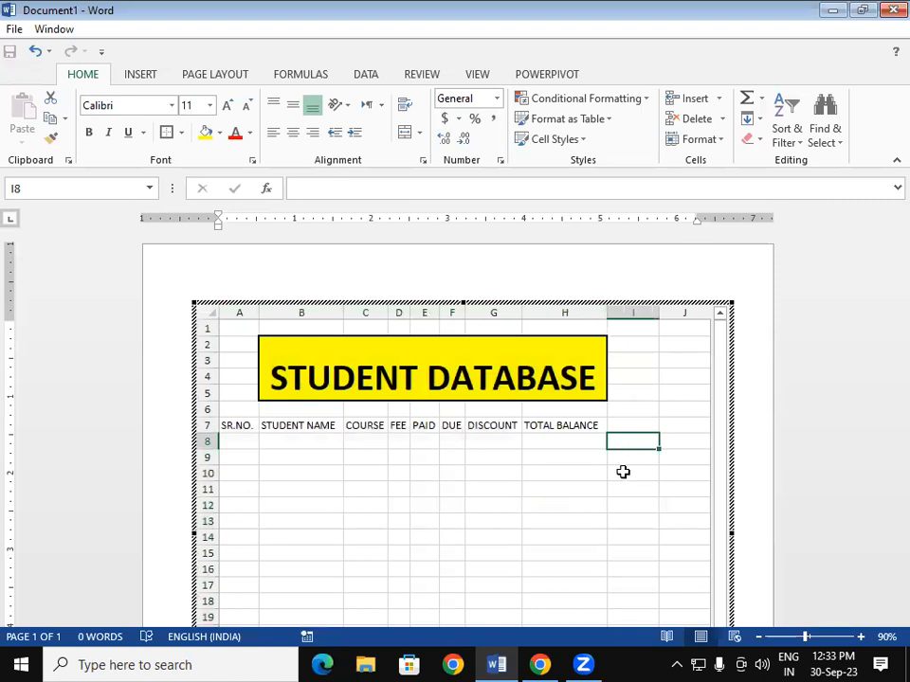
key("ctrl+z")
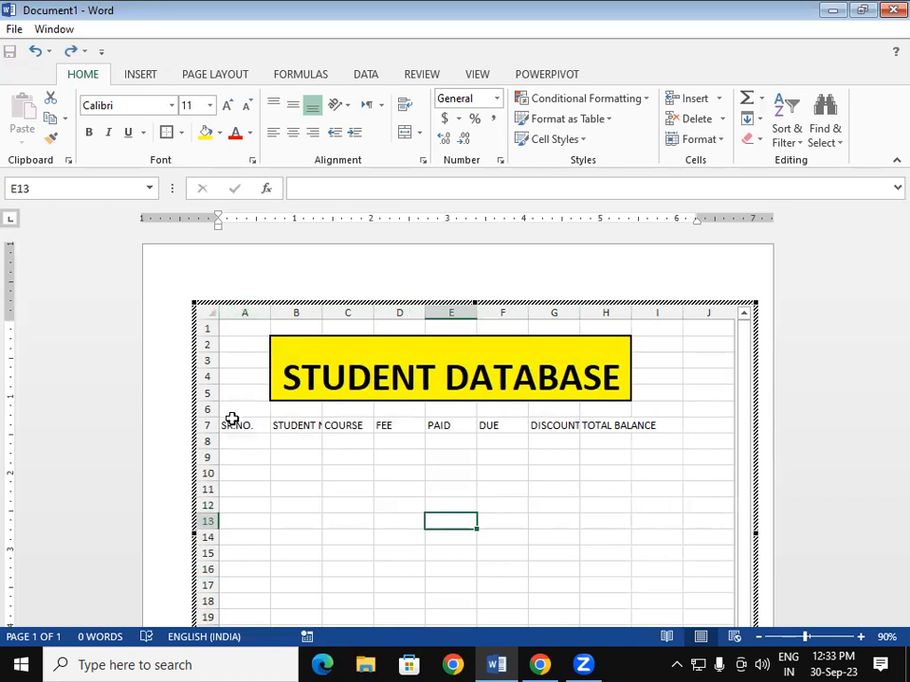
left_click_drag(244, 329, 596, 460)
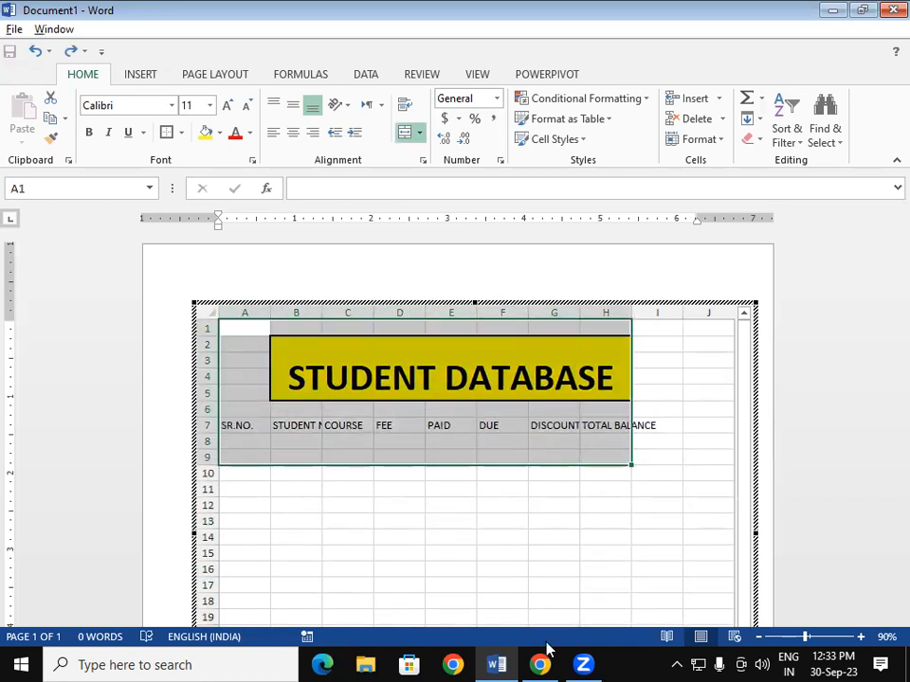
type("CA")
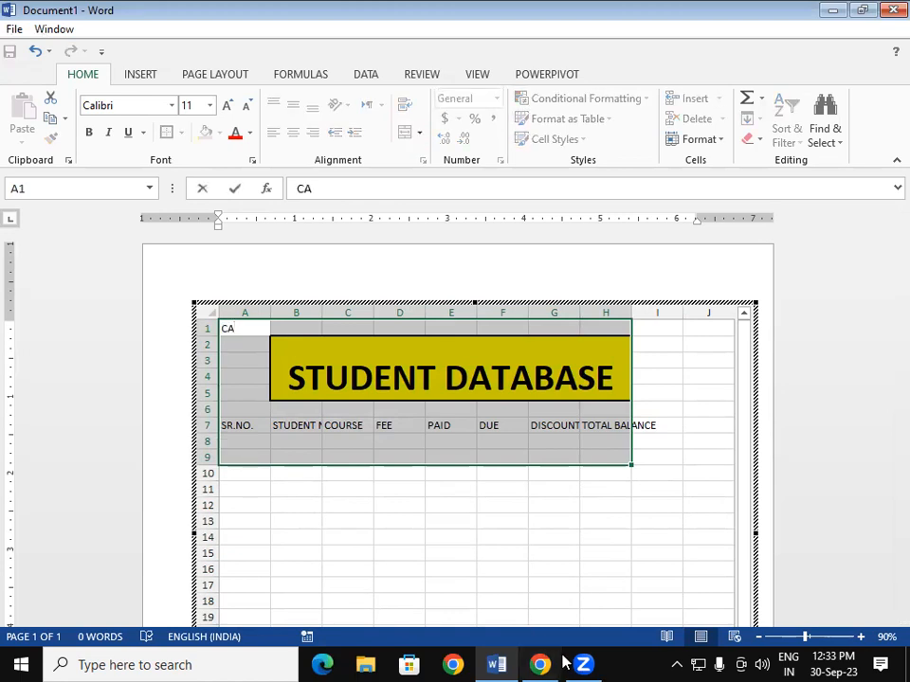
key("BackSpace")
key("BackSpace")
left_click(412, 490)
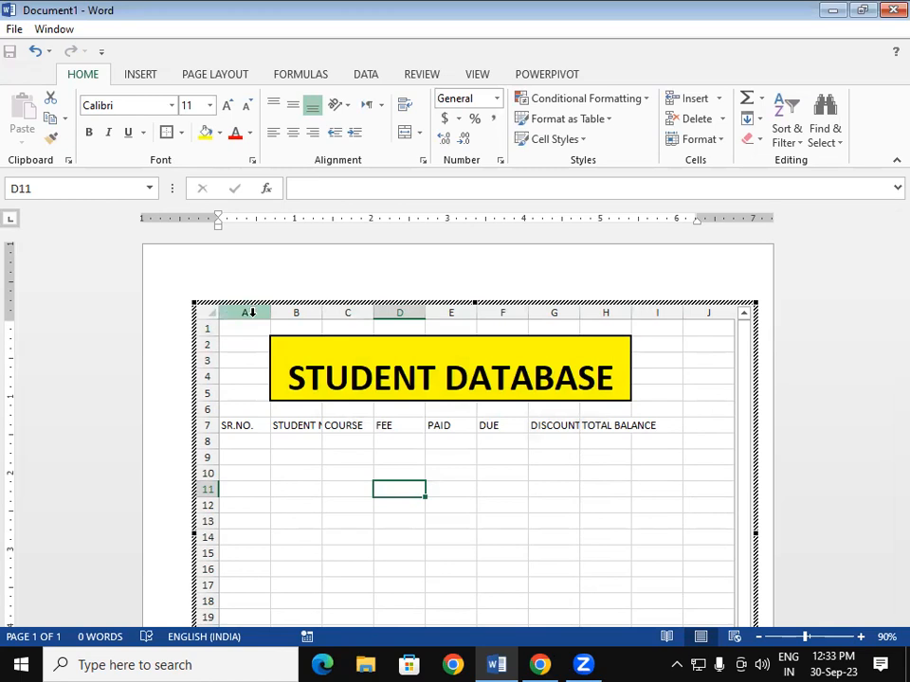
- AutoFit columns A–H so every heading from SR.NO. to TOTAL BALANCE shows fully
left_click_drag(251, 313, 614, 312)
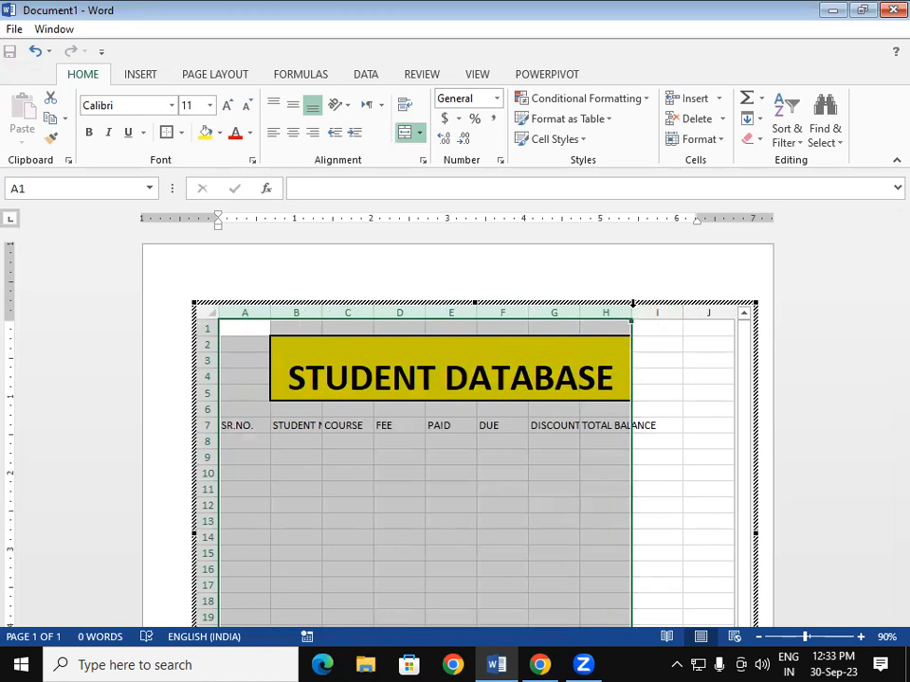
double_click(633, 304)
left_click(618, 478)
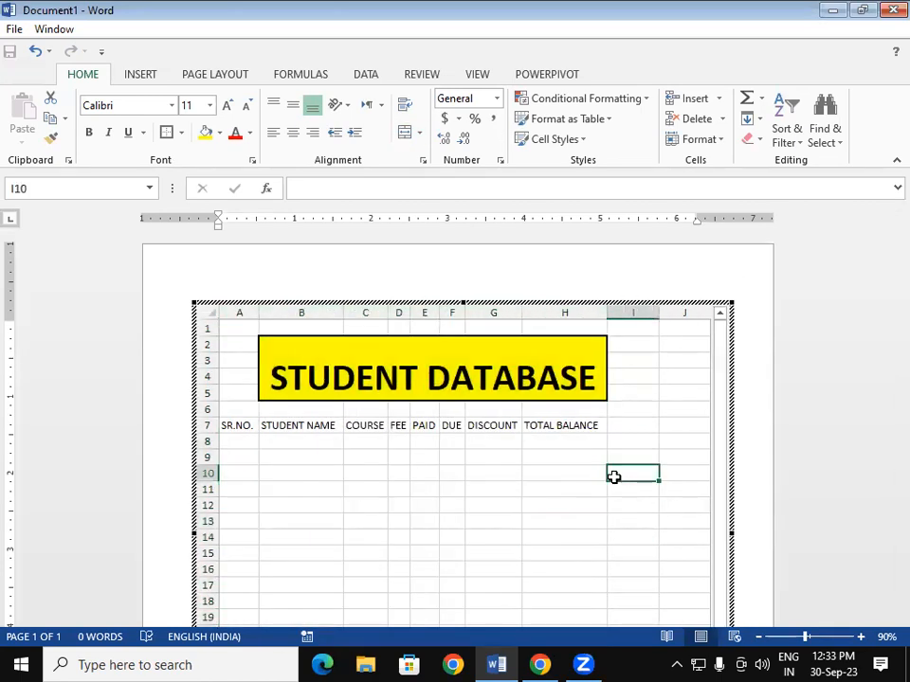
left_click_drag(236, 426, 589, 663)
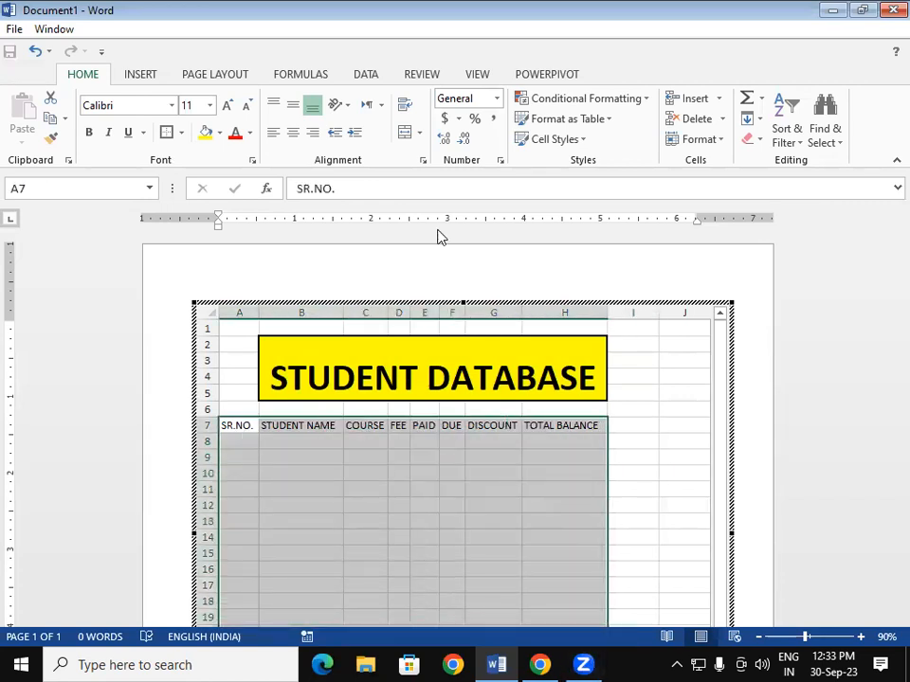
- Apply All Borders gridlines to every cell of the student table
left_click(180, 131)
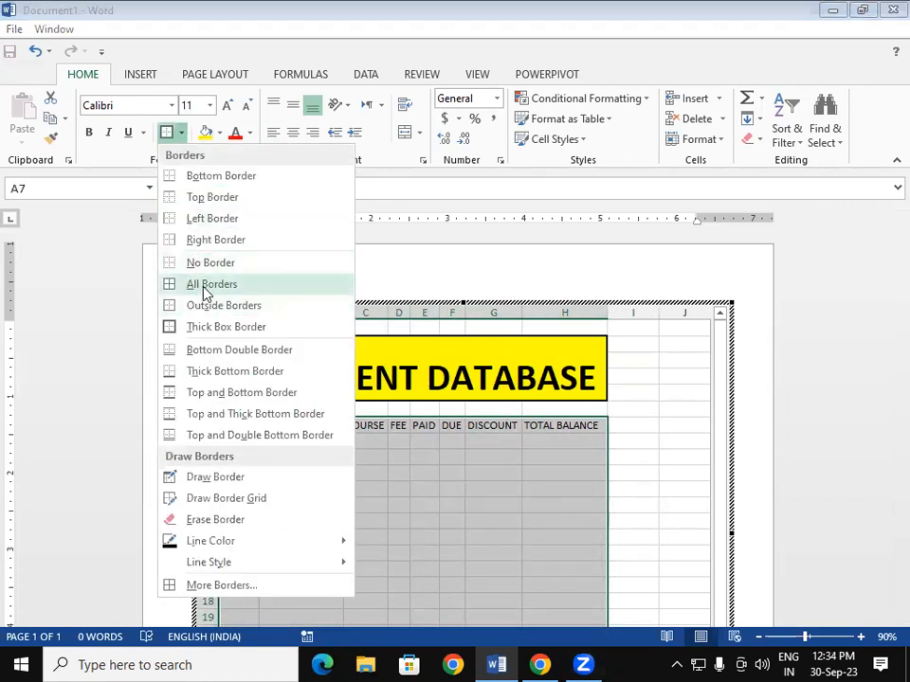
left_click(203, 284)
left_click(416, 489)
- Enlarge the row-7 header text to 14 pt
left_click_drag(236, 423, 580, 425)
left_click(229, 106)
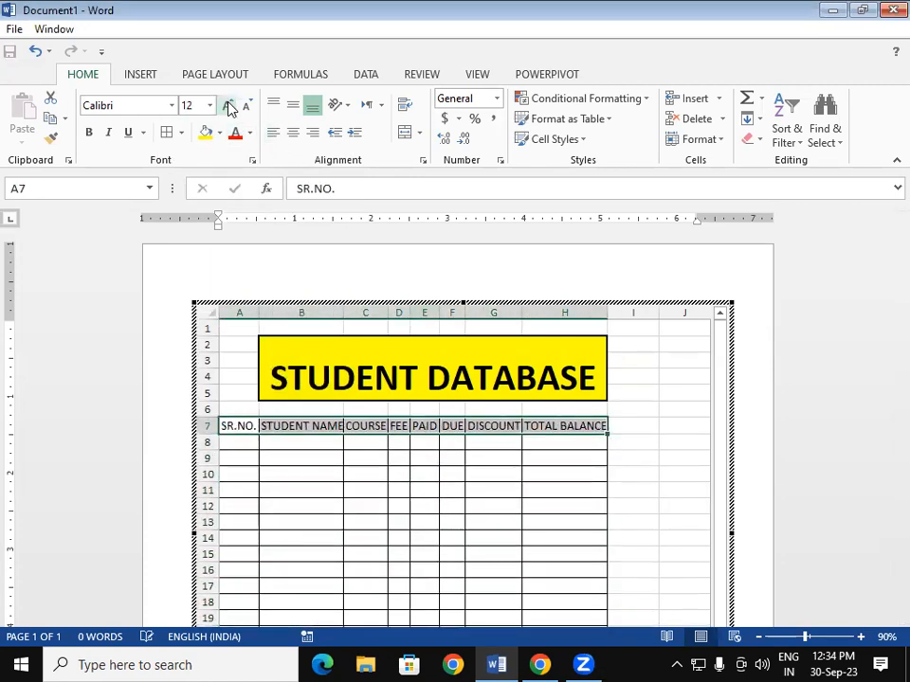
left_click(229, 106)
left_click(301, 477)
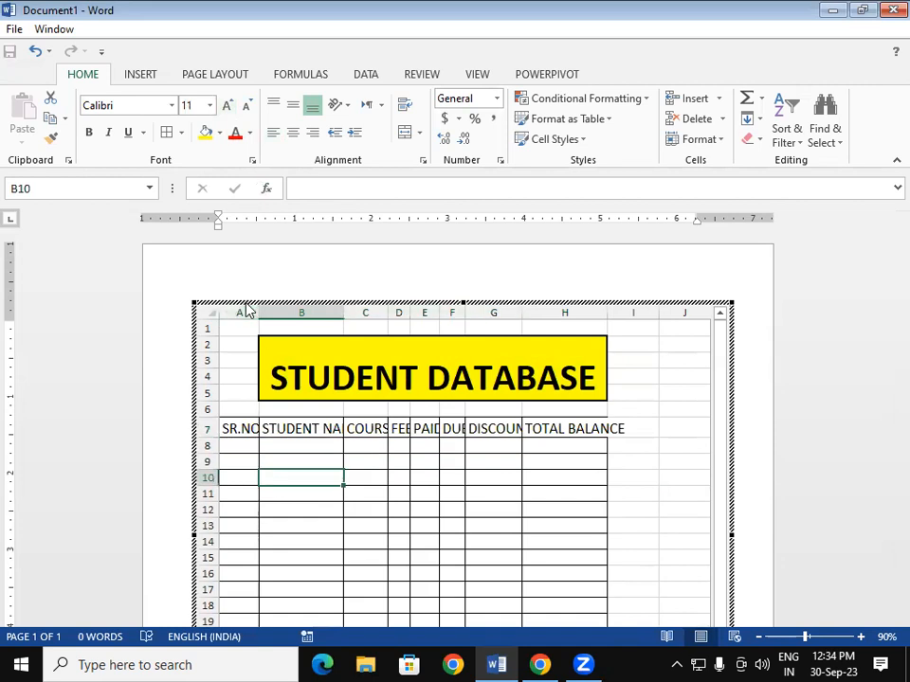
- Refit columns A–H to the larger headers and return to the Word page
left_click_drag(246, 308, 597, 315)
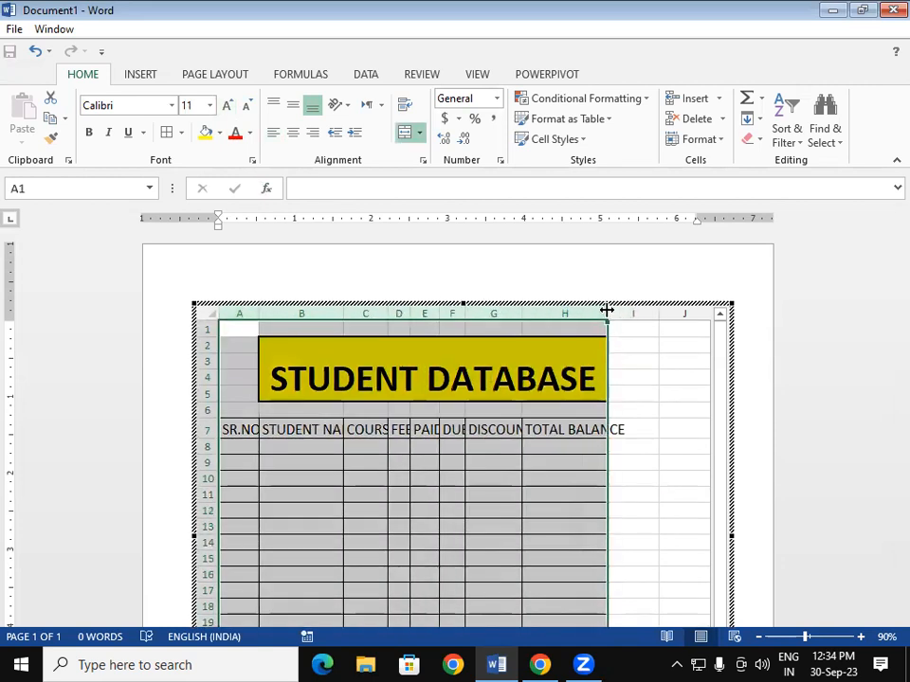
double_click(606, 310)
left_click(665, 446)
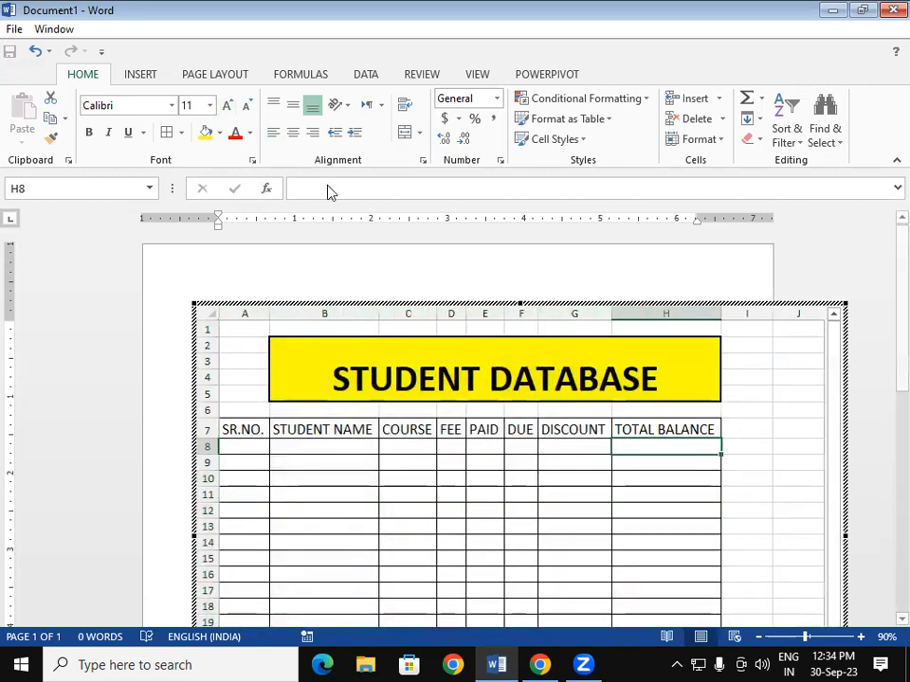
left_click(228, 74)
left_click(727, 265)
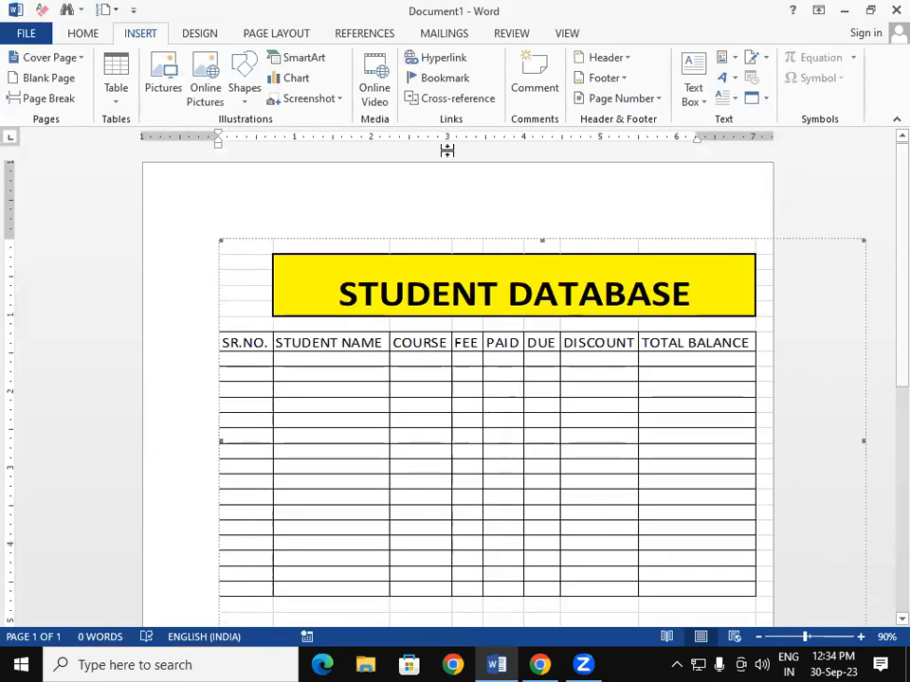
- Change the page orientation to Landscape
left_click(249, 34)
left_click(120, 103)
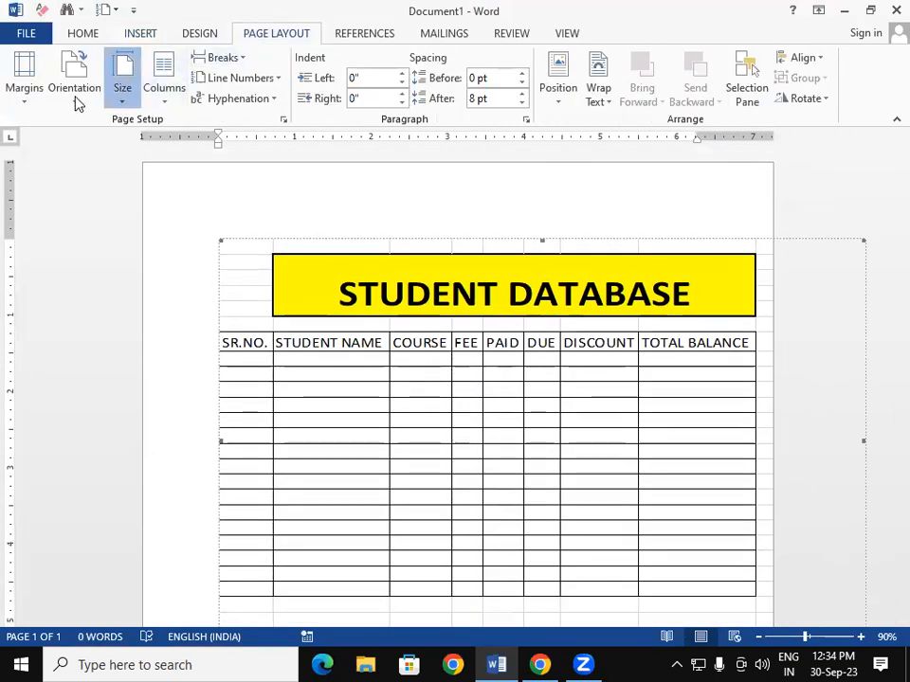
left_click(75, 95)
left_click(91, 175)
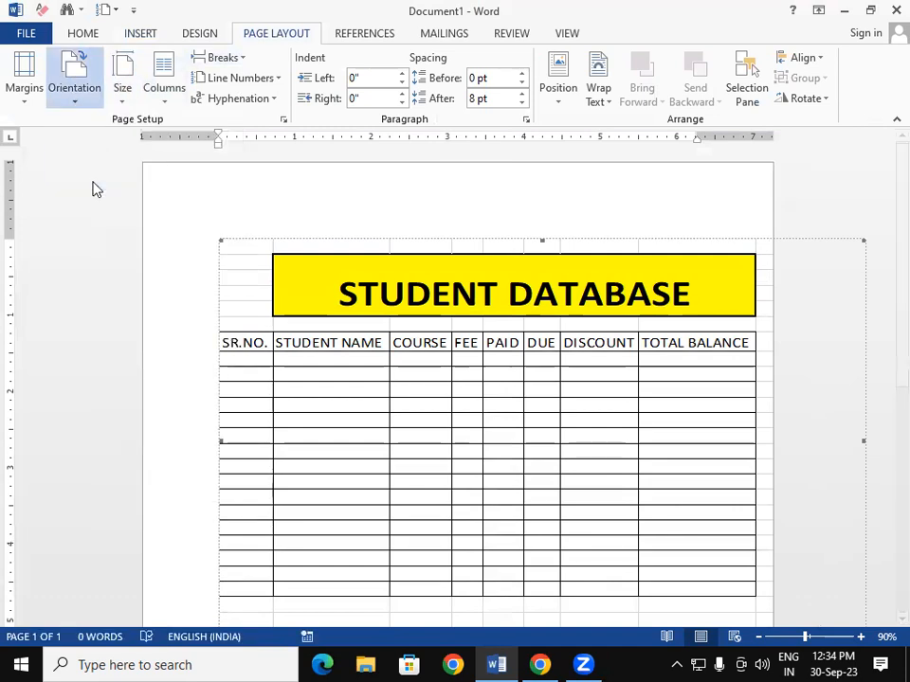
- Reopen the embedded student sheet for in-place editing
double_click(467, 396)
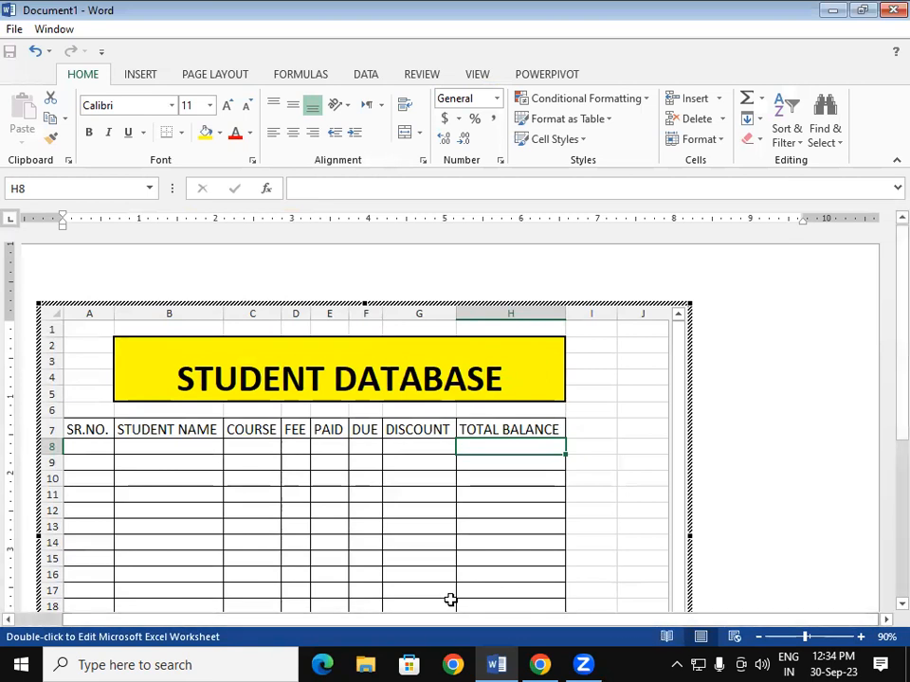
left_click_drag(291, 631, 237, 626)
left_click(379, 511)
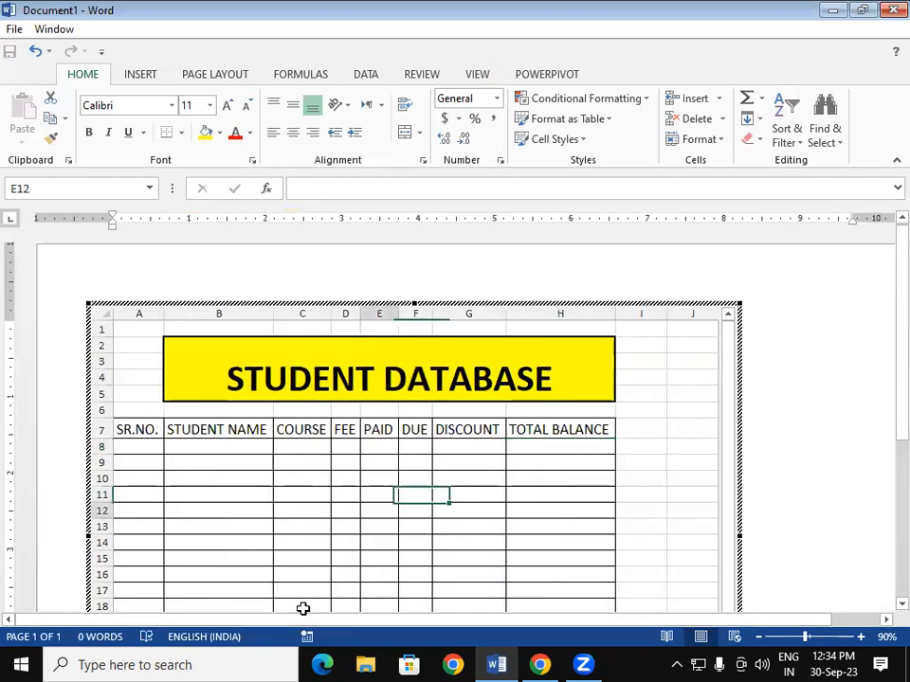
left_click(556, 464)
left_click(654, 431)
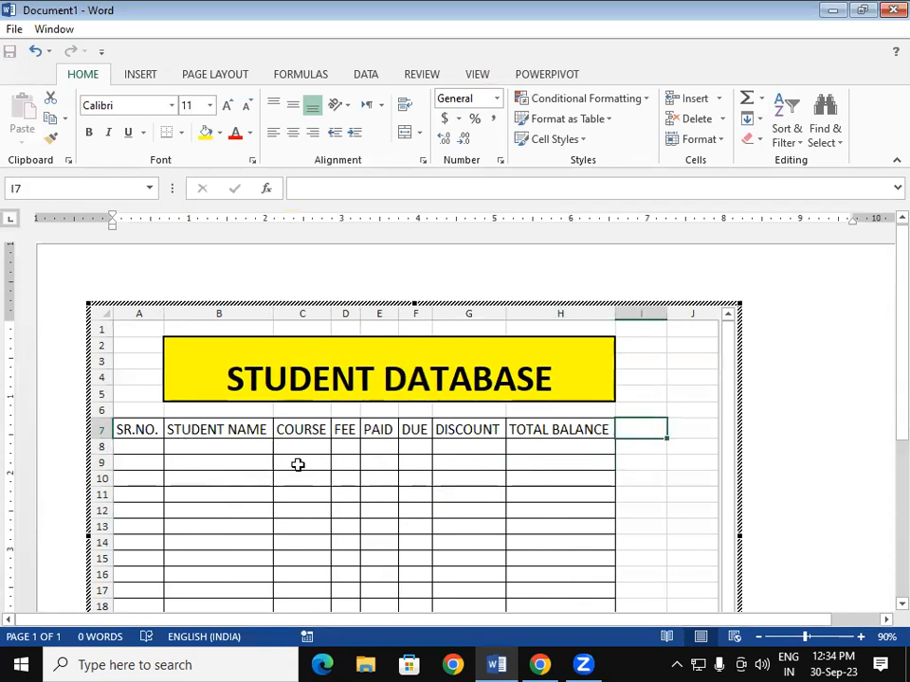
- Enter 1 in cell A8, undoing an overlong fill down column A
left_click(139, 441)
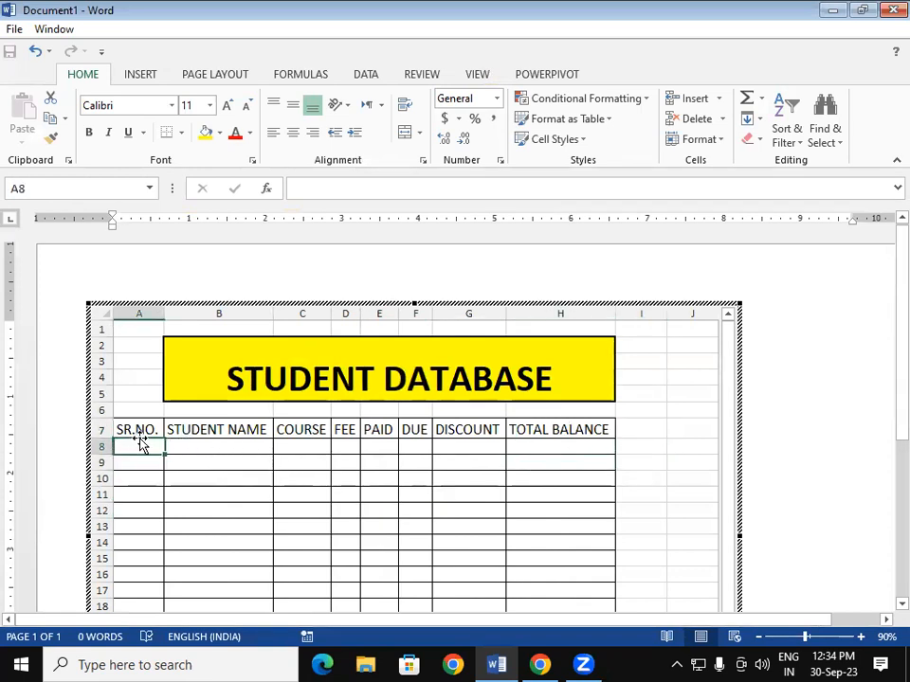
type("1")
left_click(181, 496)
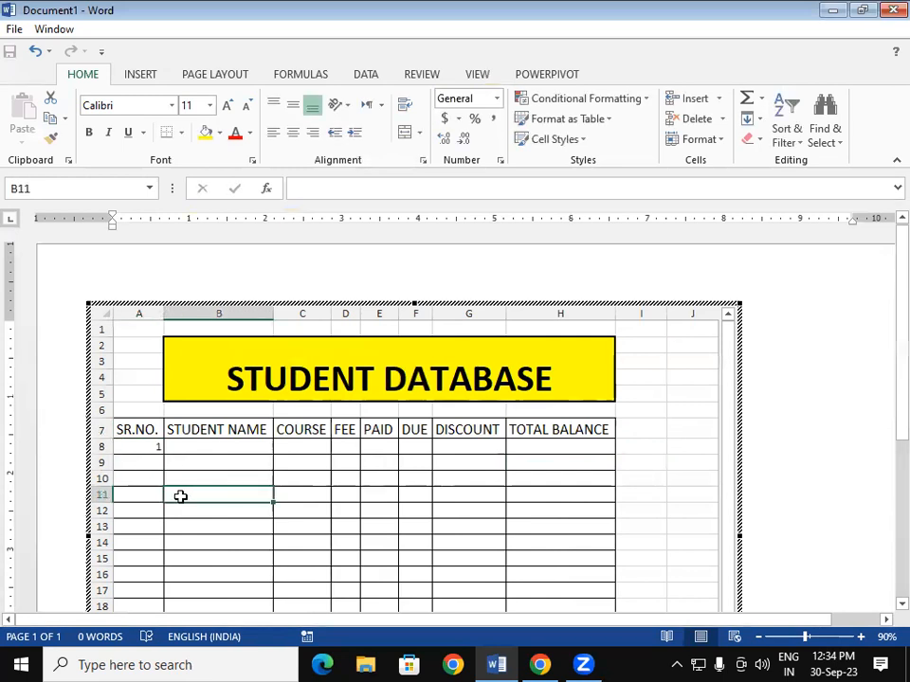
left_click(145, 462)
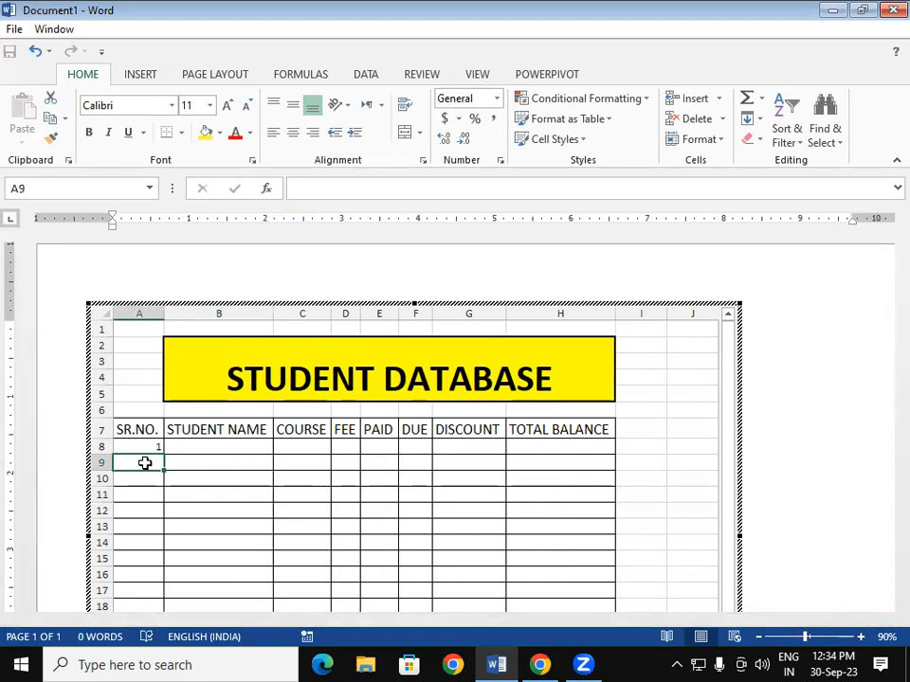
left_click(177, 460)
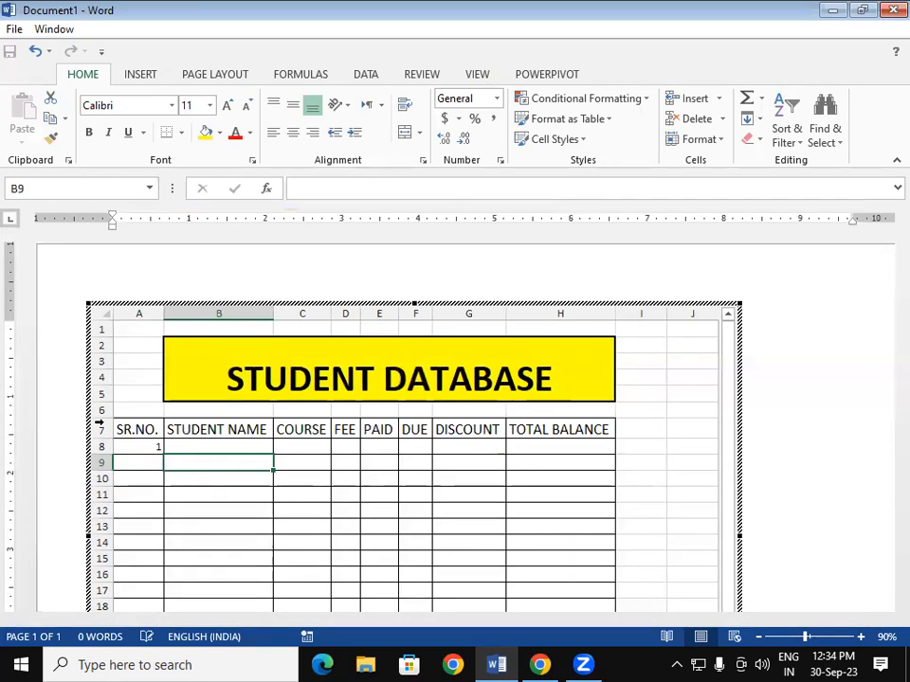
left_click(136, 432)
left_click(137, 445)
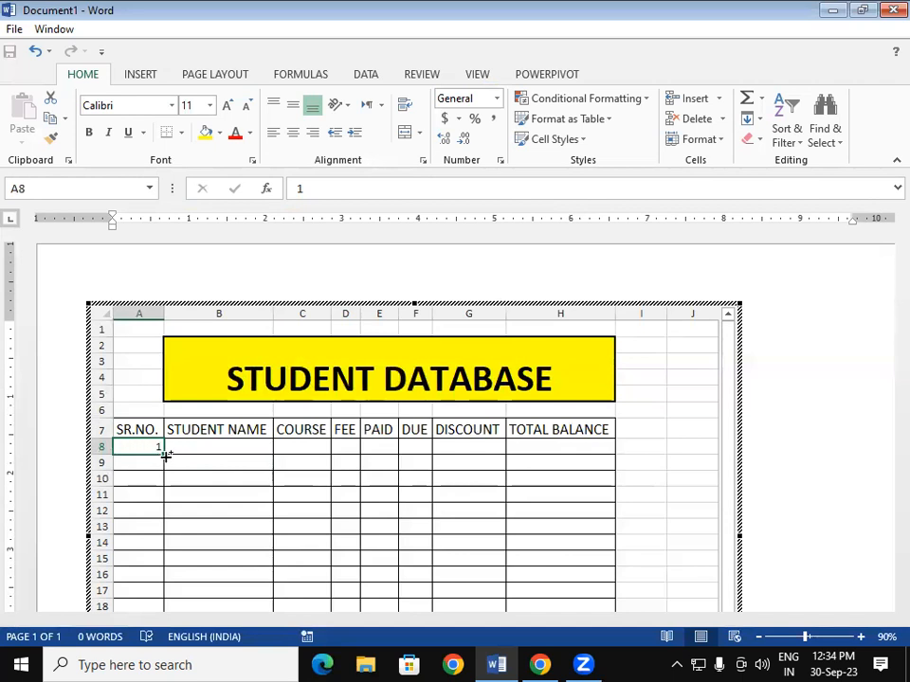
left_click_drag(164, 474, 184, 589)
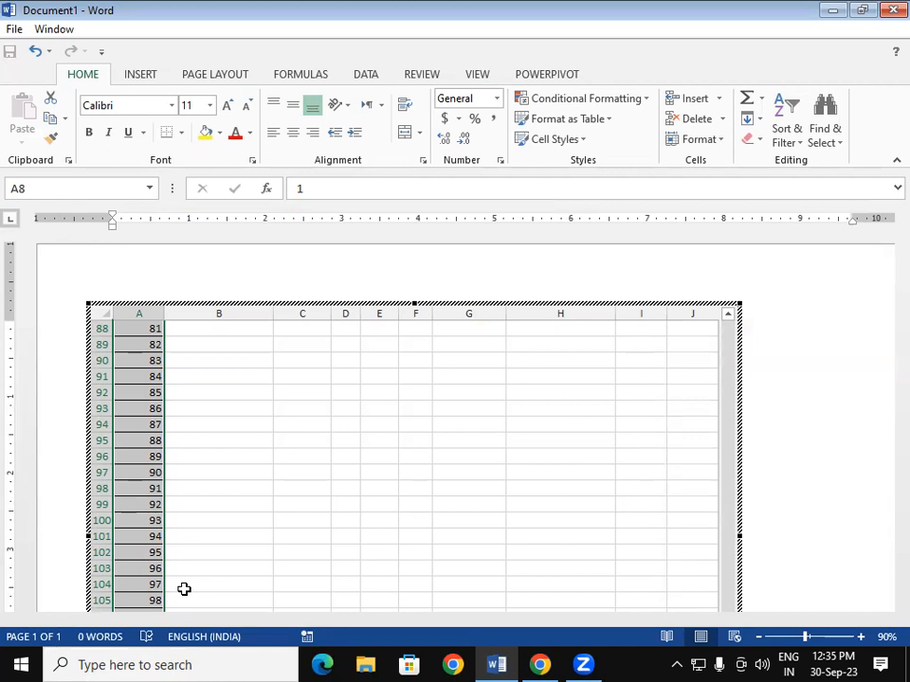
key("ctrl+z")
left_click(176, 542)
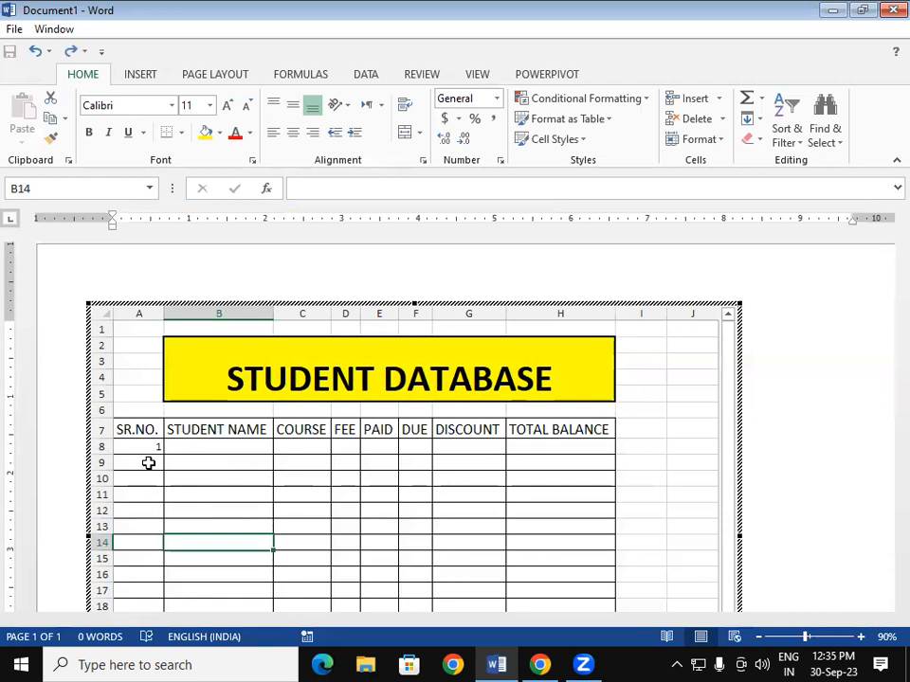
- Enter 2 in A9 and fill the series down to 16 in A23
left_click(146, 462)
type("2")
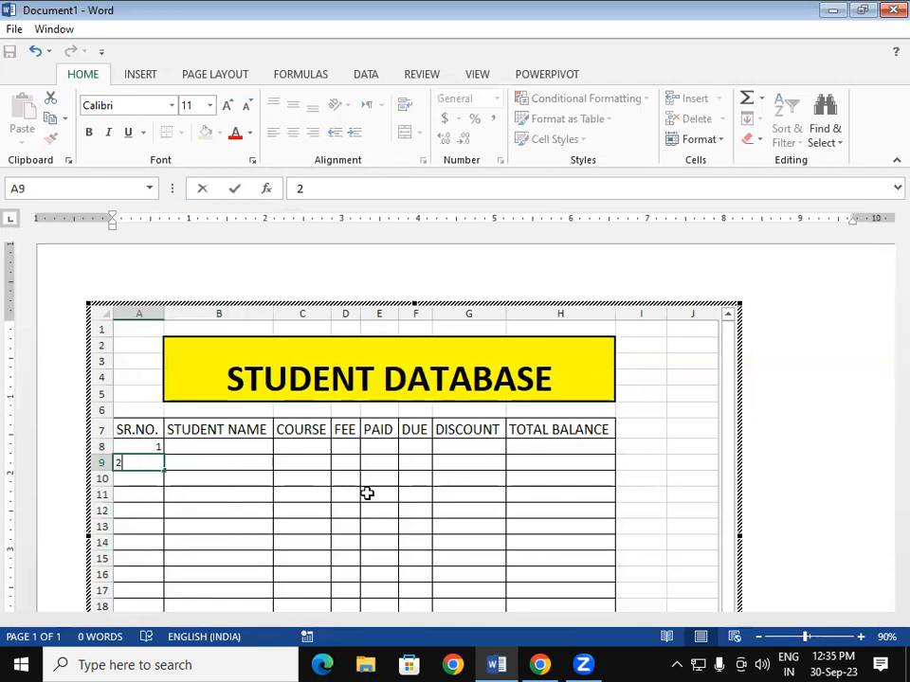
left_click(384, 508)
scroll(885, 417, "down", 4)
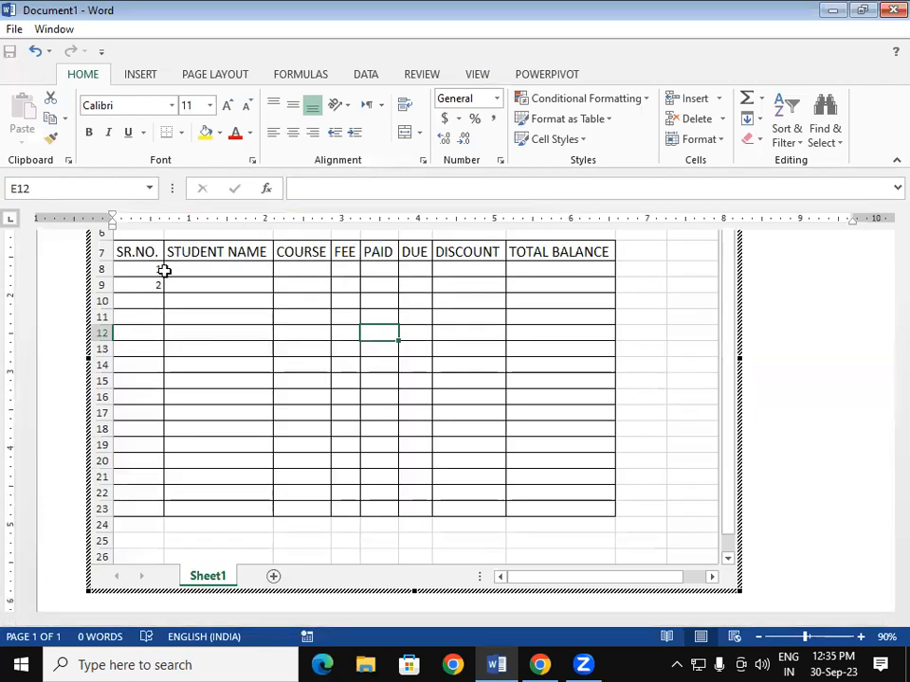
left_click(156, 272)
left_click_drag(161, 277, 157, 286)
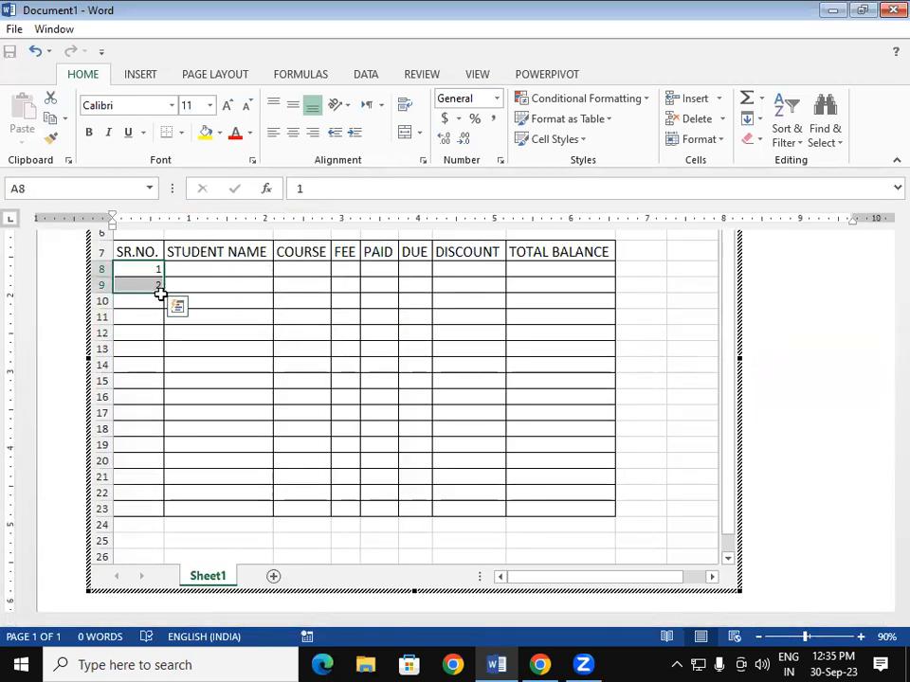
left_click_drag(162, 294, 162, 510)
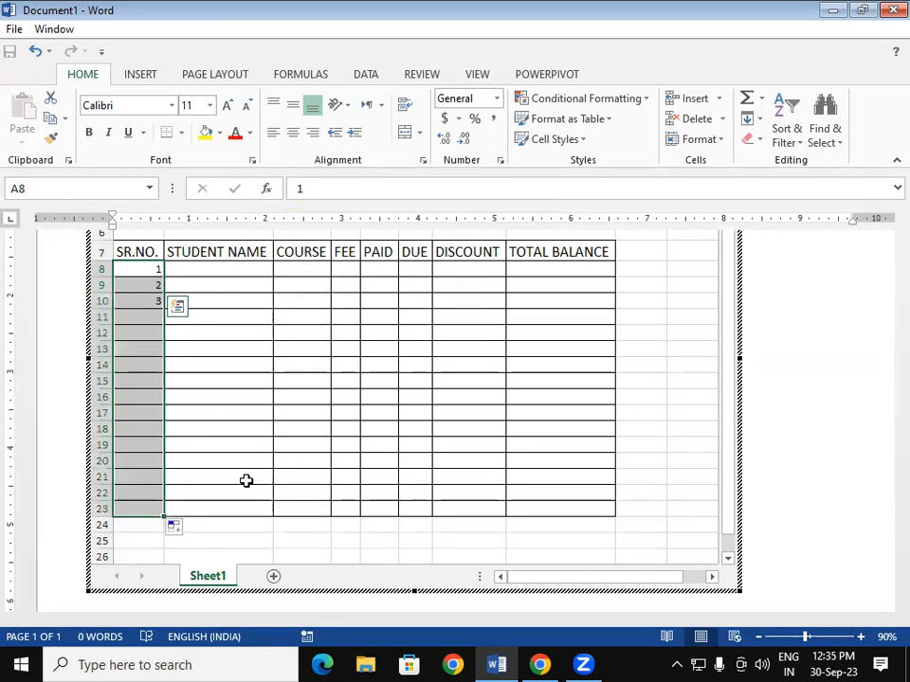
left_click(407, 458)
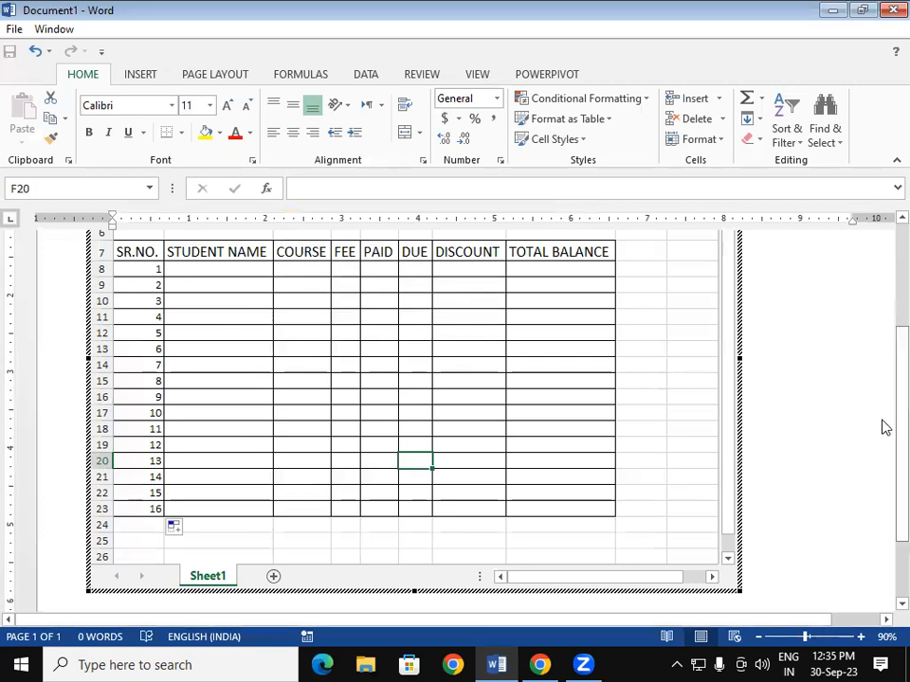
- Reopen the embedded sheet and select B8 for the first student name
left_click(884, 369)
scroll(884, 369, "up", 3)
double_click(137, 432)
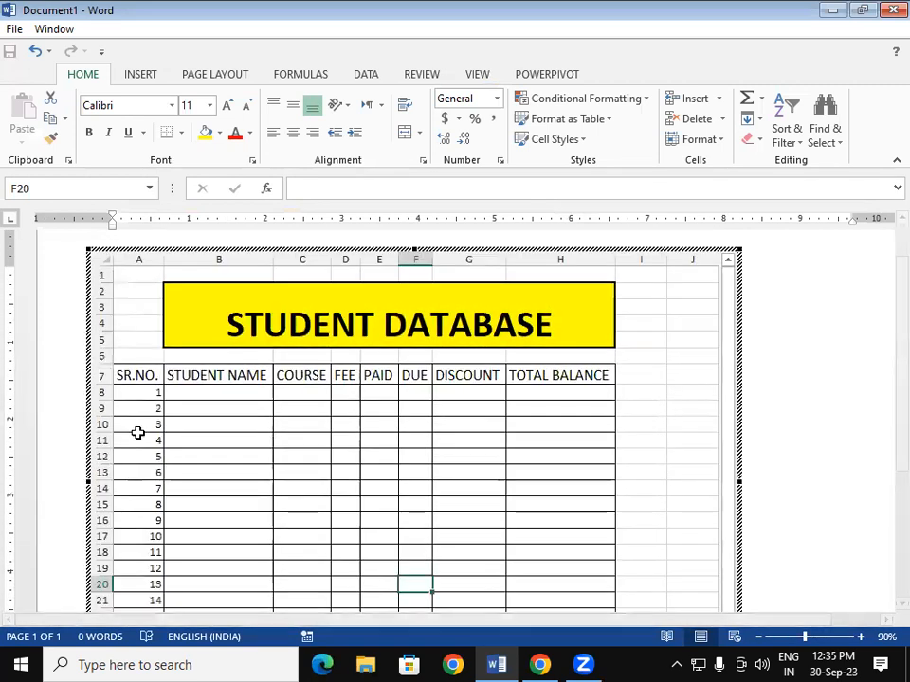
left_click(212, 395)
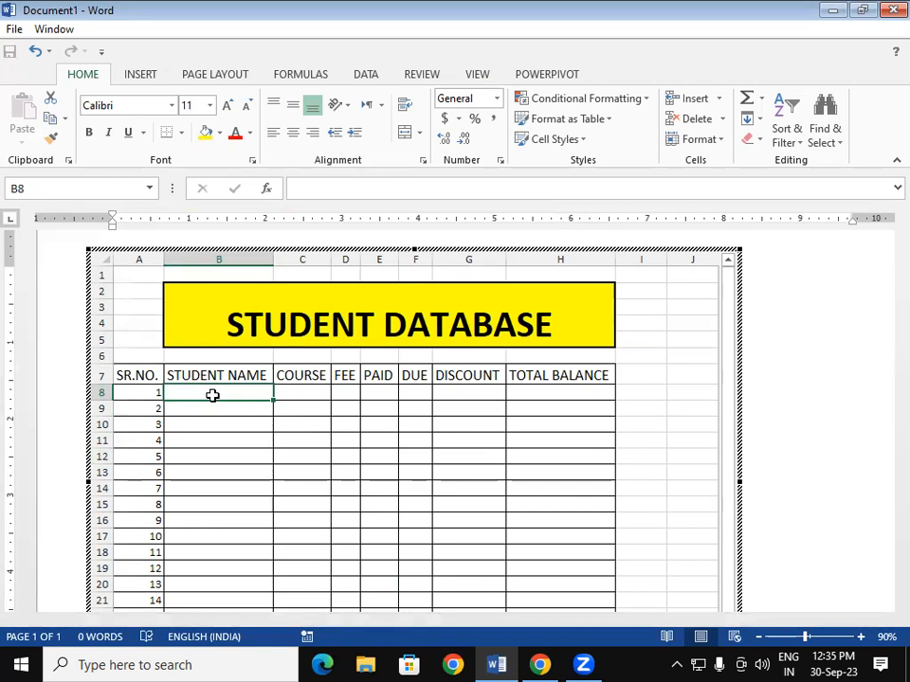
- Enter the student names for serial numbers 1–7 in column B
type("RAH")
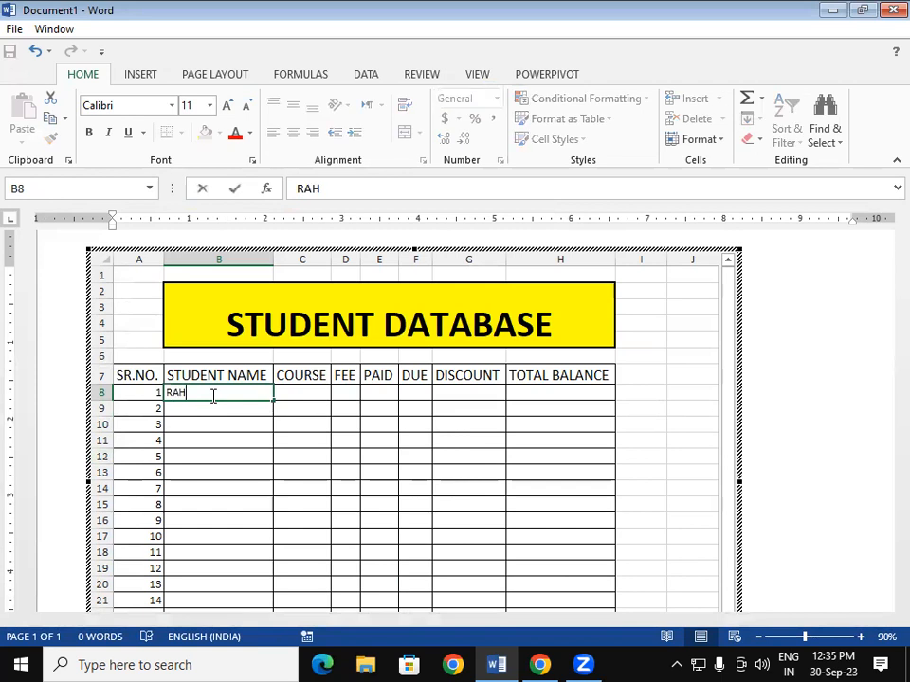
type("UL")
key("Return")
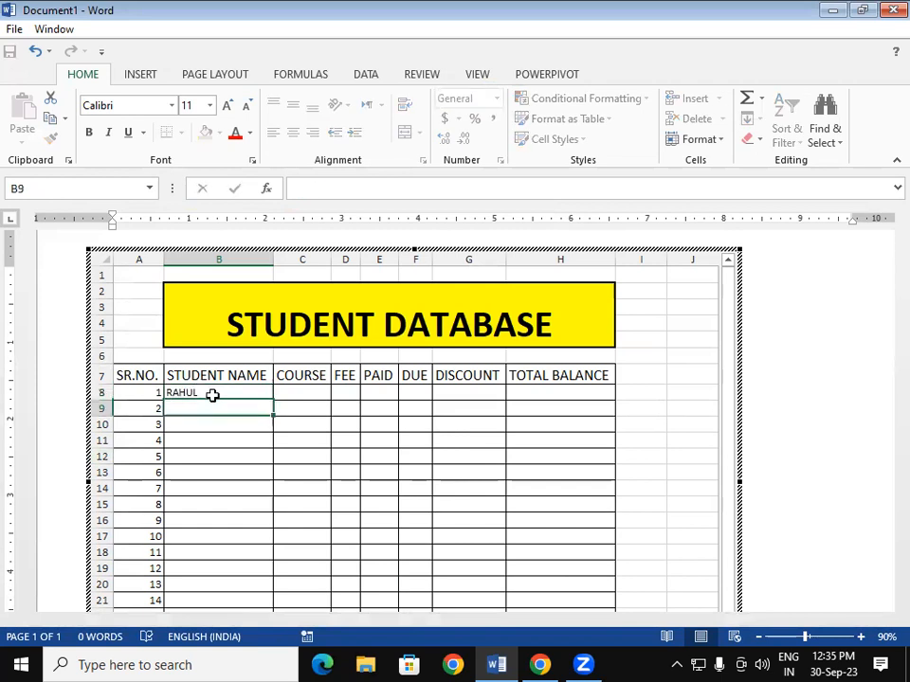
type("RAJA")
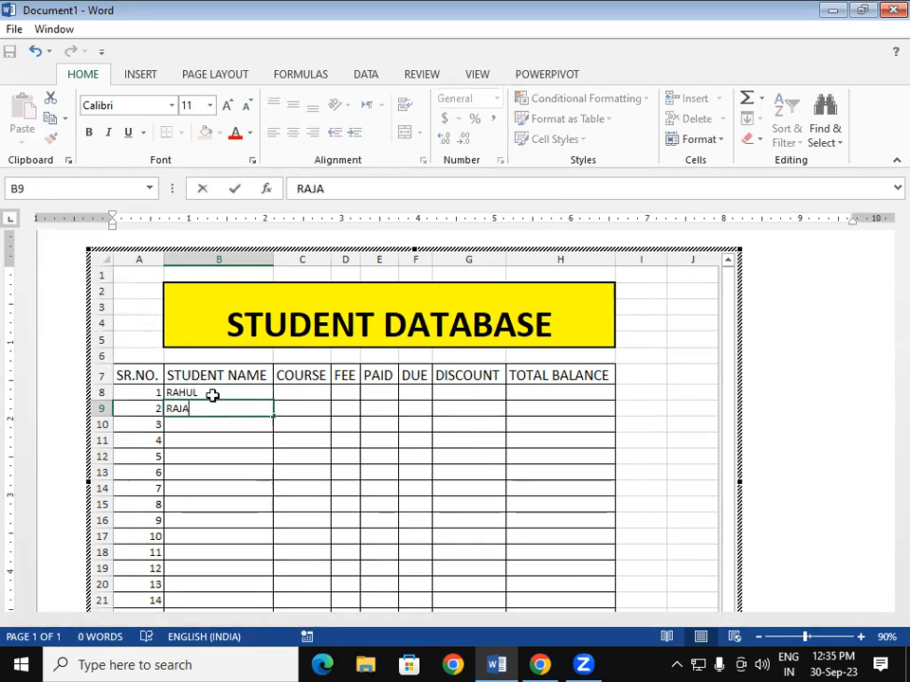
key("Return")
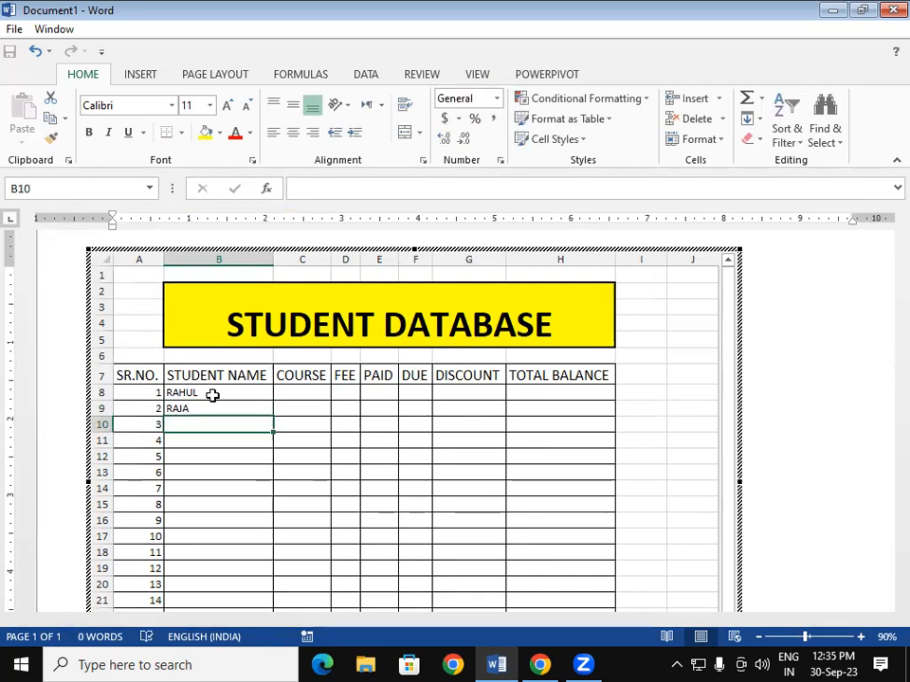
type("SHIVAM")
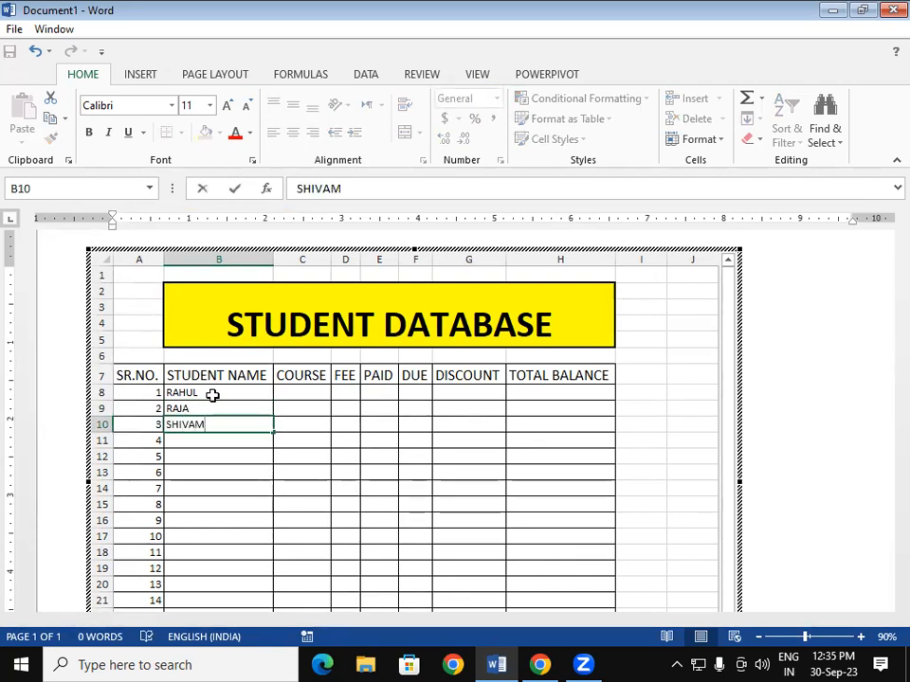
key("Return")
type("SHUBHAM")
key("Return")
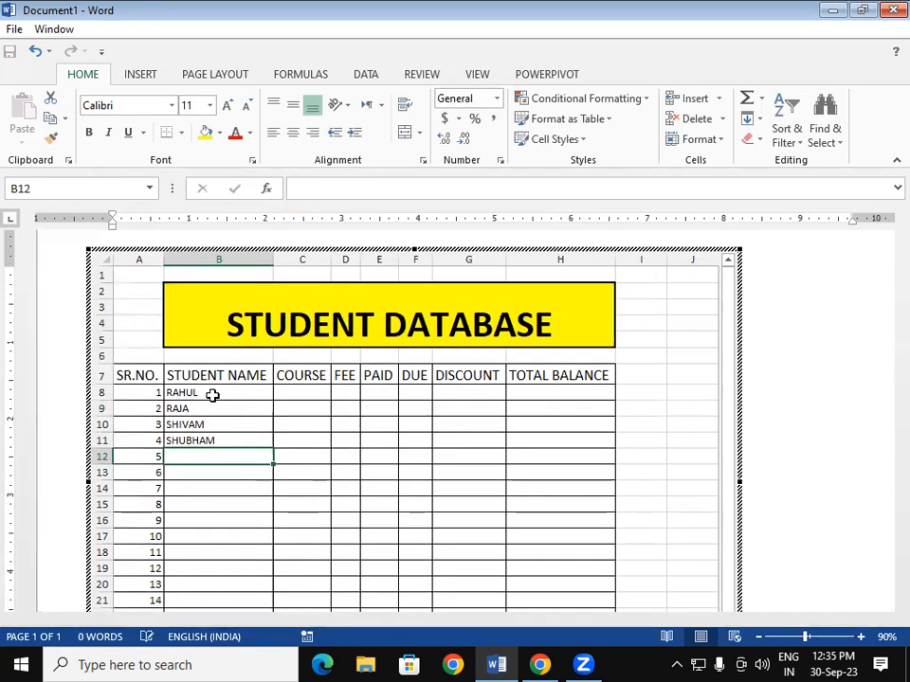
type("PRADHUMAN")
key("Return")
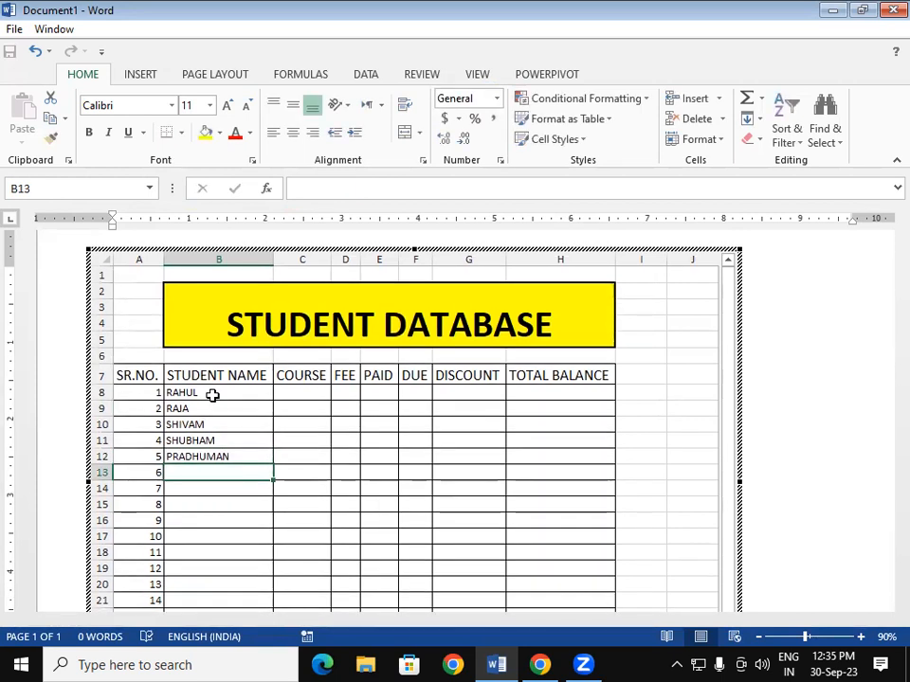
type("ROHAN")
key("Return")
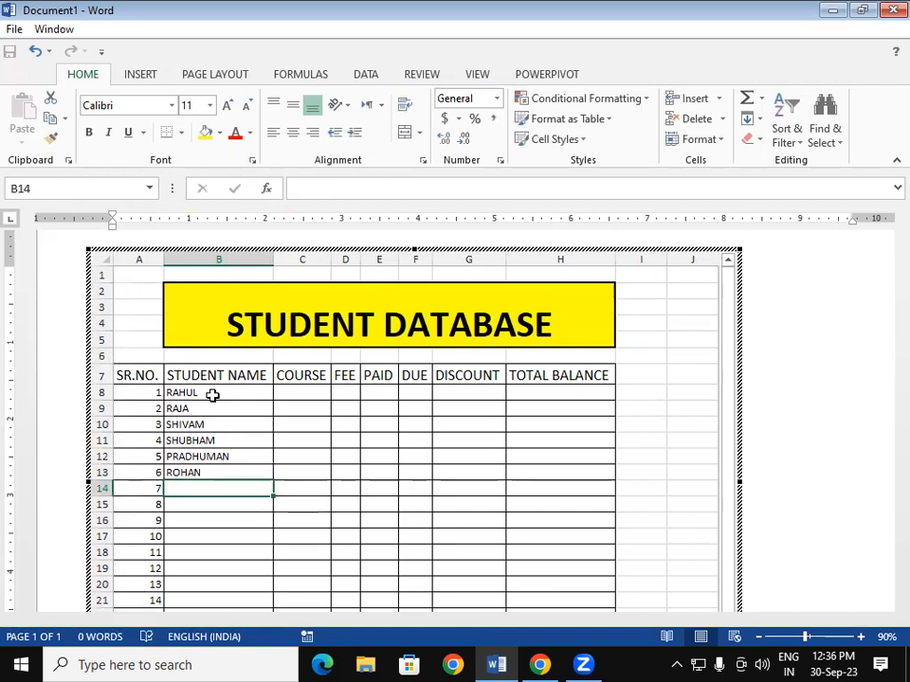
type("PRADEEP")
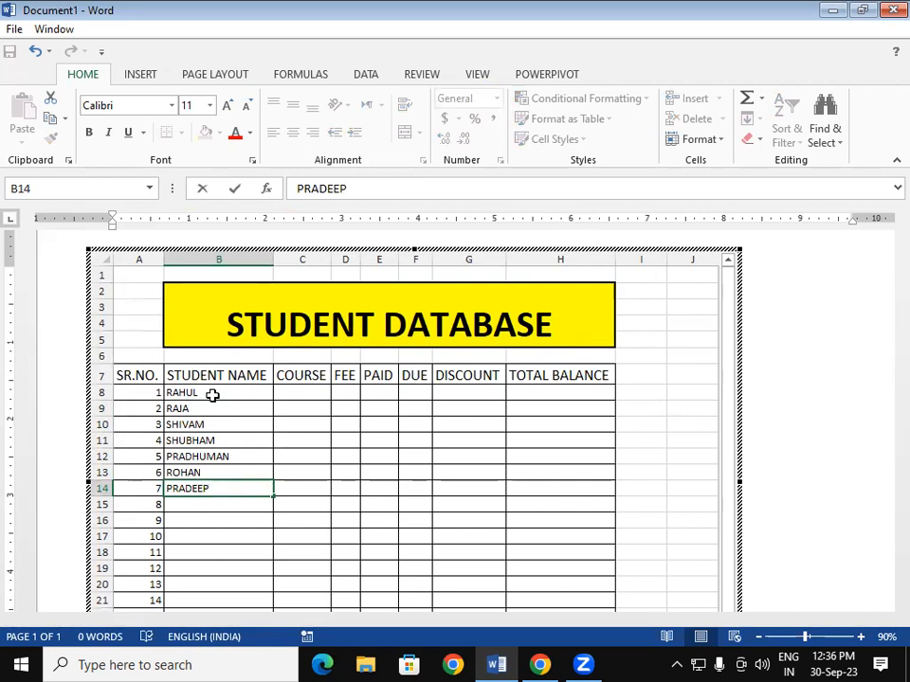
key("Return")
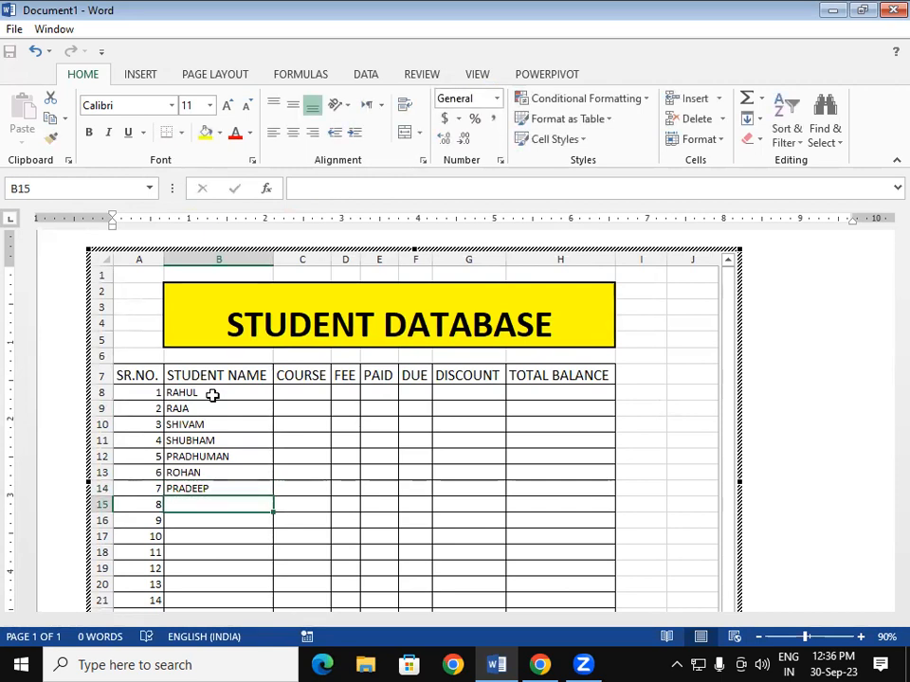
- Enter the student names for serial numbers 8–14, fixing a typo in the last one
type("ASHISH")
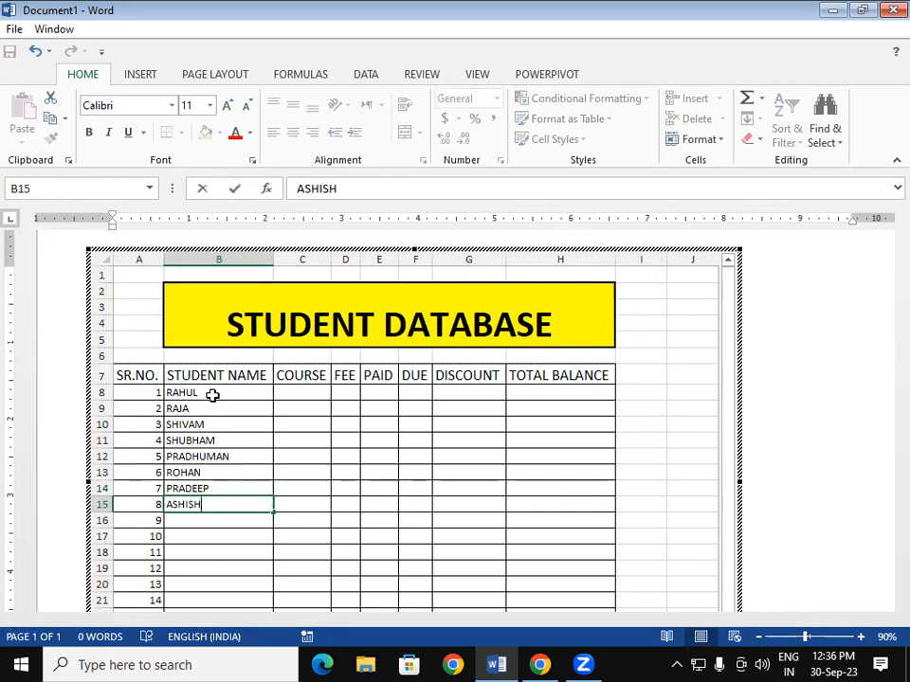
key("Return")
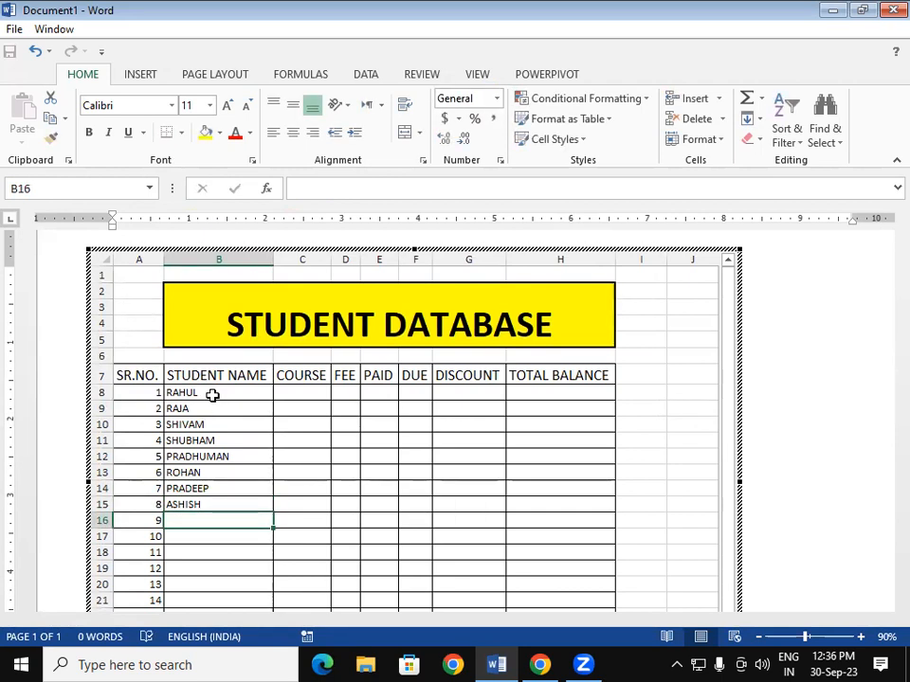
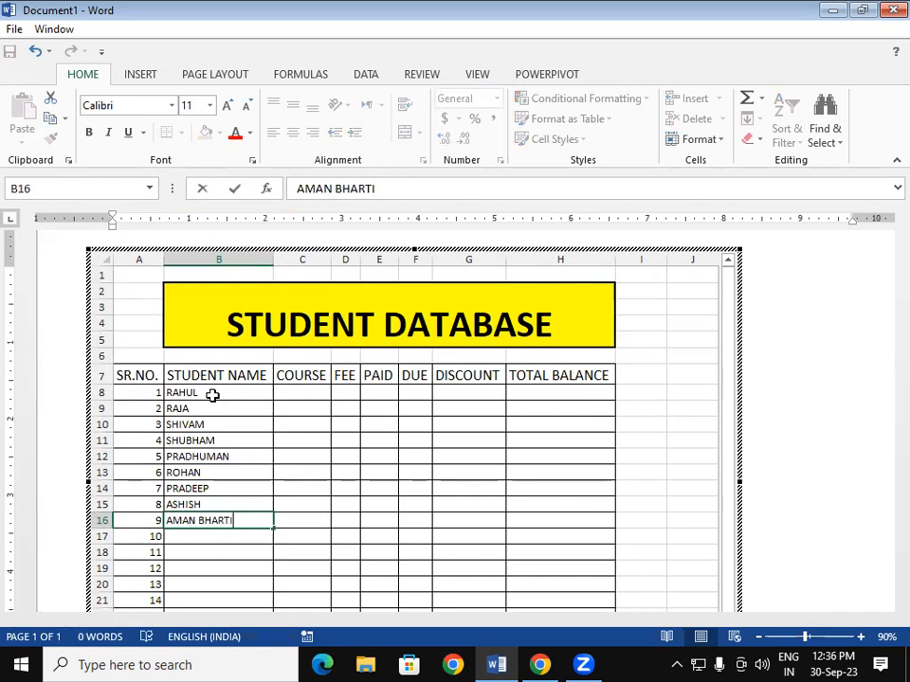
key("Return")
type("VIPUL")
key("Return")
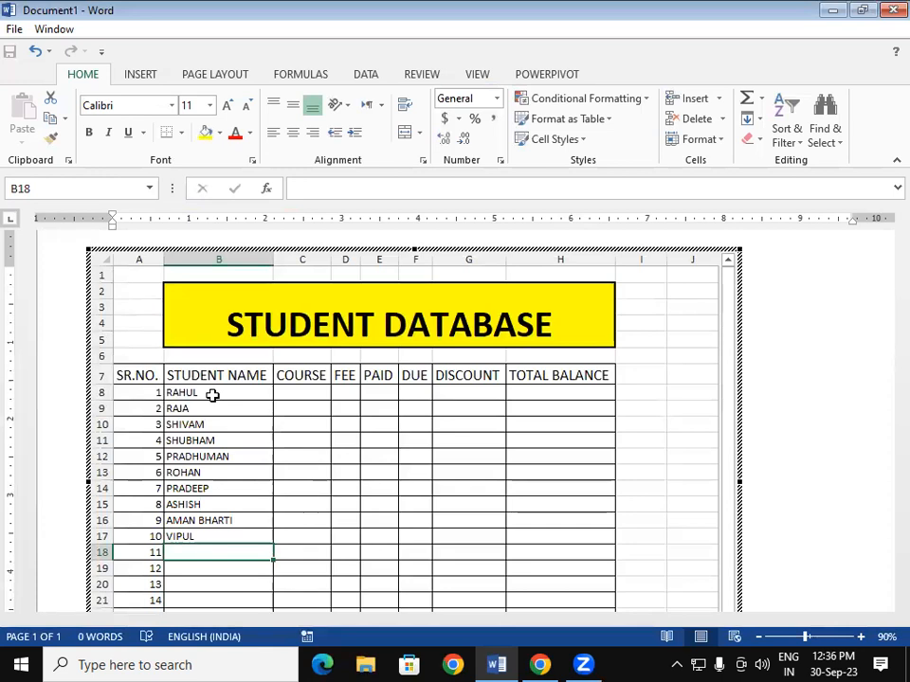
type("A")
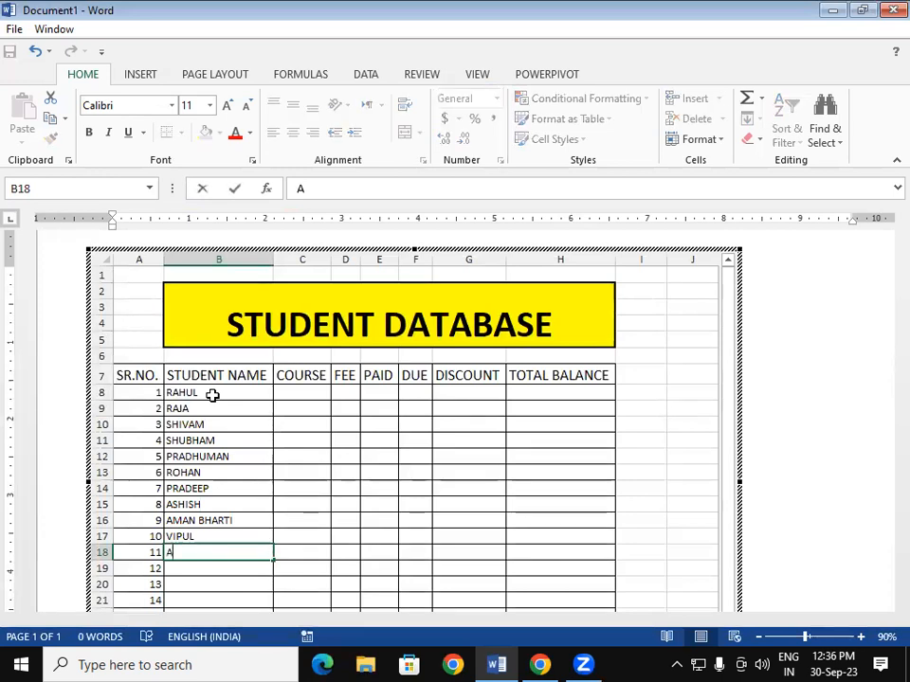
type("BHINAV")
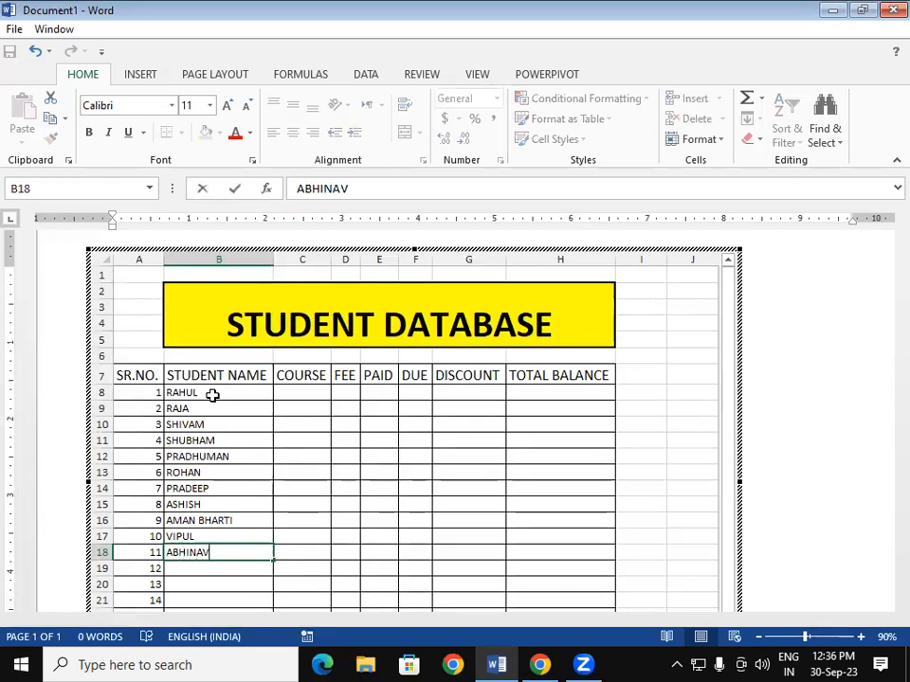
key("Return")
type("ARCHANA")
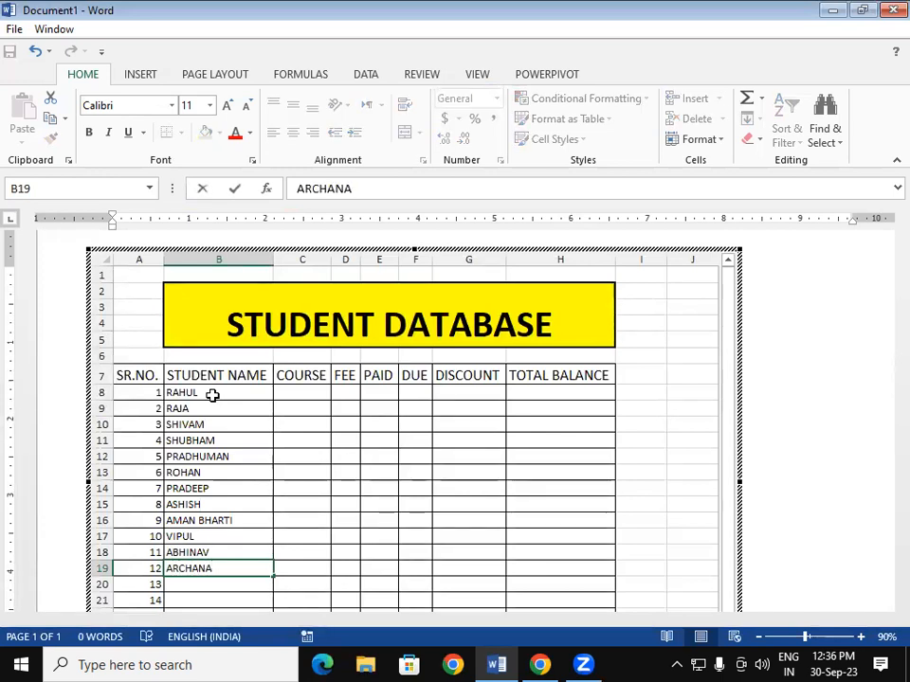
key("Return")
type("PRIYANKA")
key("Return")
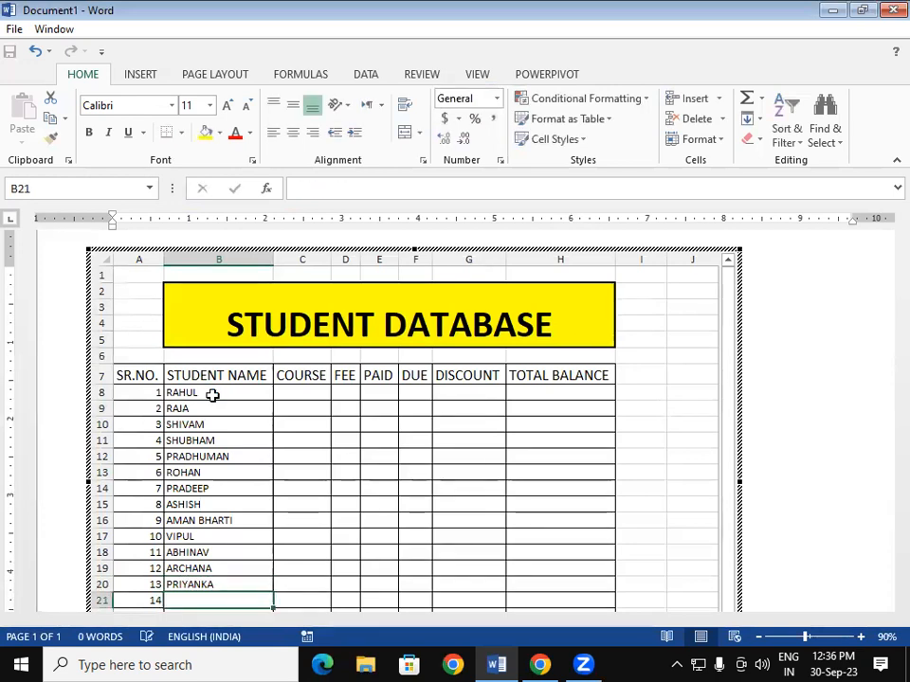
type("RAM")
key("BackSpace")
type("NI")
key("Return")
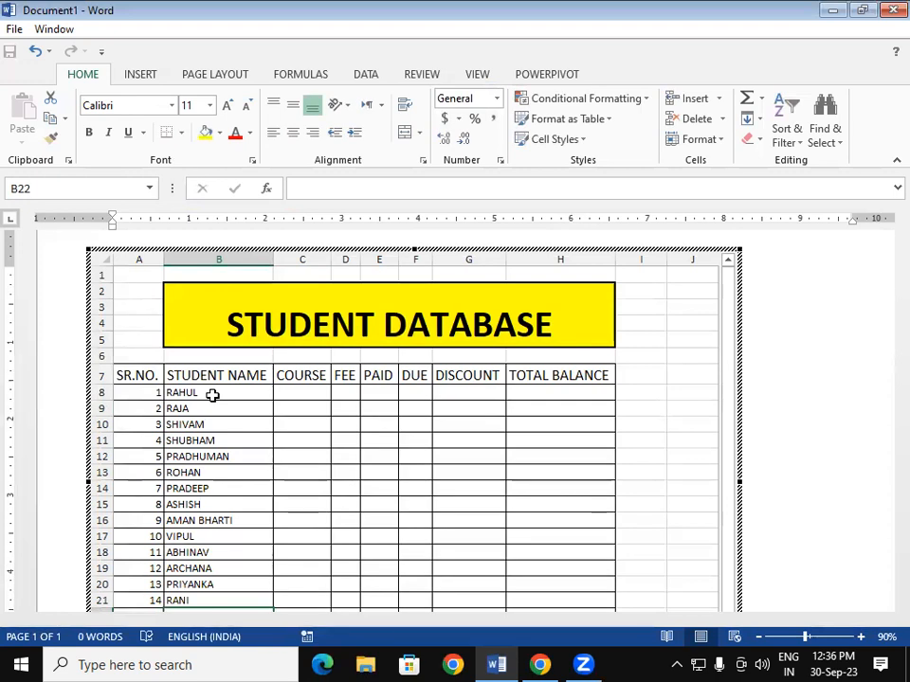
- Re-enter the embedded sheet and type the names for serial numbers 15 and 16 in B22 and B23
left_click(885, 375)
scroll(886, 424, "down", 2)
scroll(29, 463, "down", 1)
double_click(247, 505)
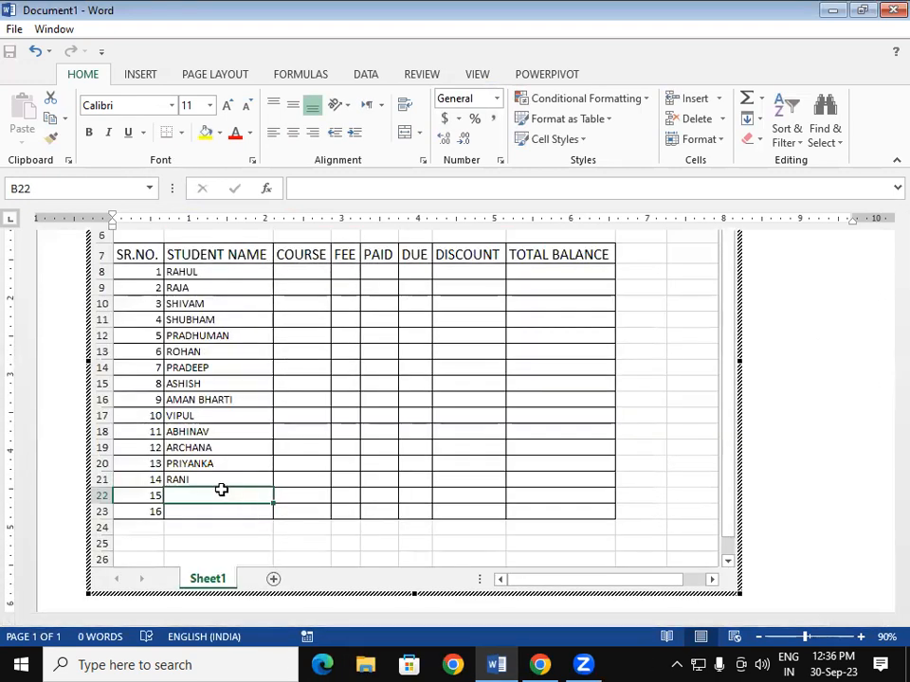
type("SAVITA")
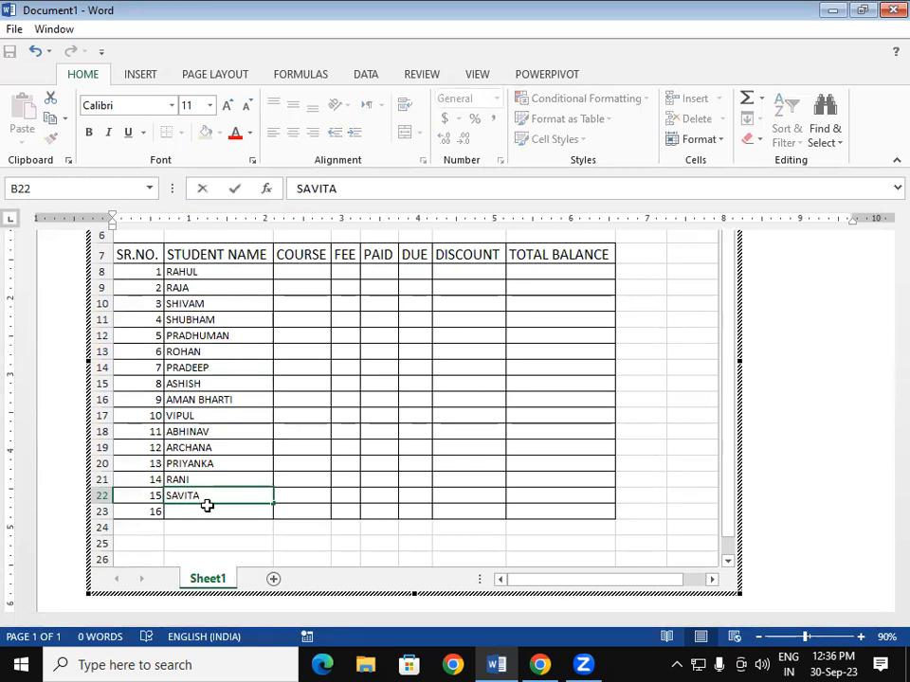
key("Return")
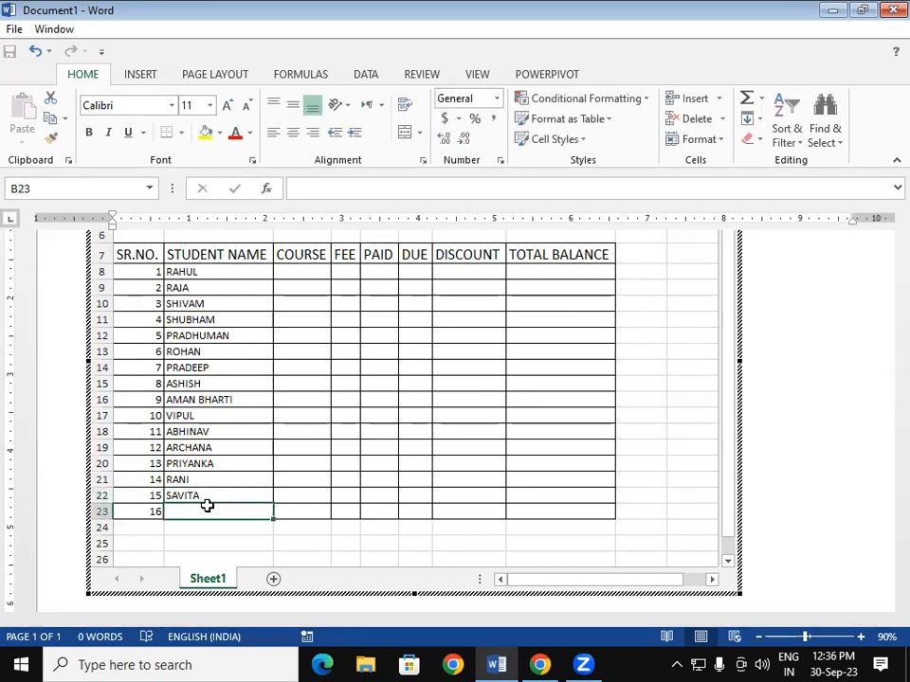
type("SADHNA")
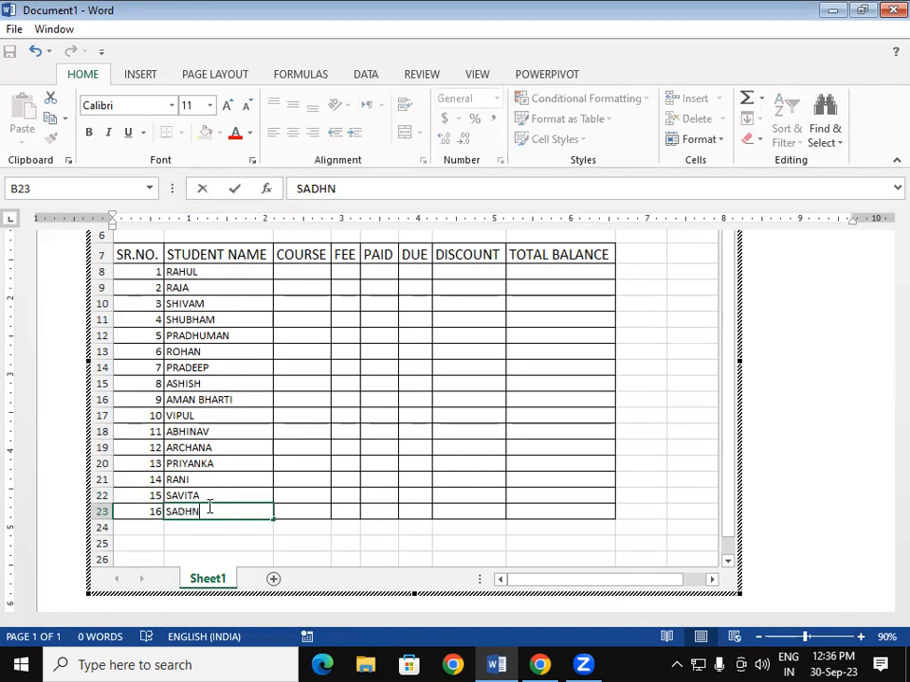
left_click(315, 465)
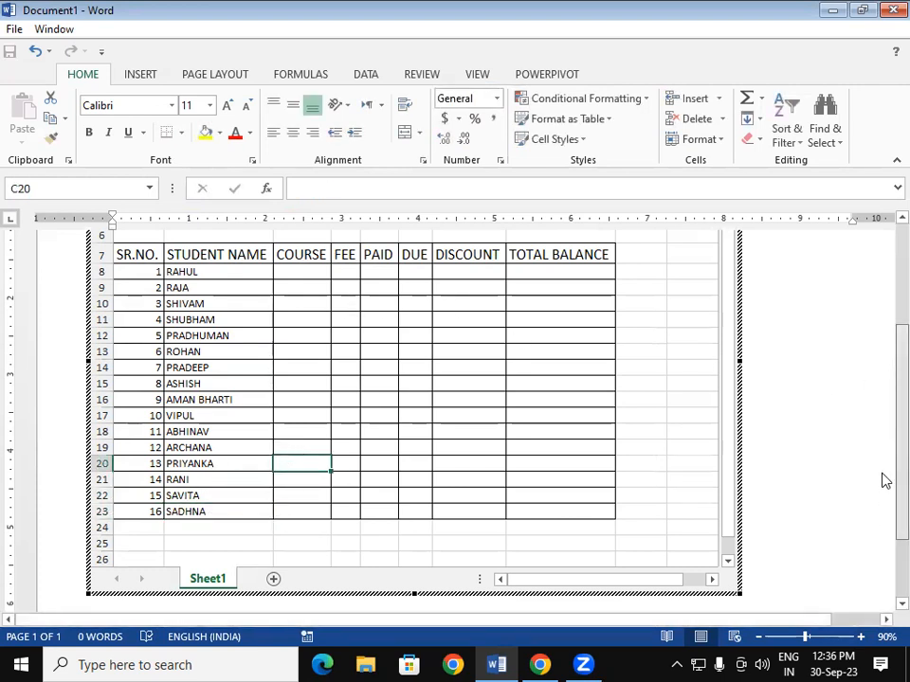
scroll(883, 432, "up", 3)
- Enter courses ADFA, DFA, DFA, ADCA, ADFA, ADCA and DCA for students 1–7
left_click(302, 375)
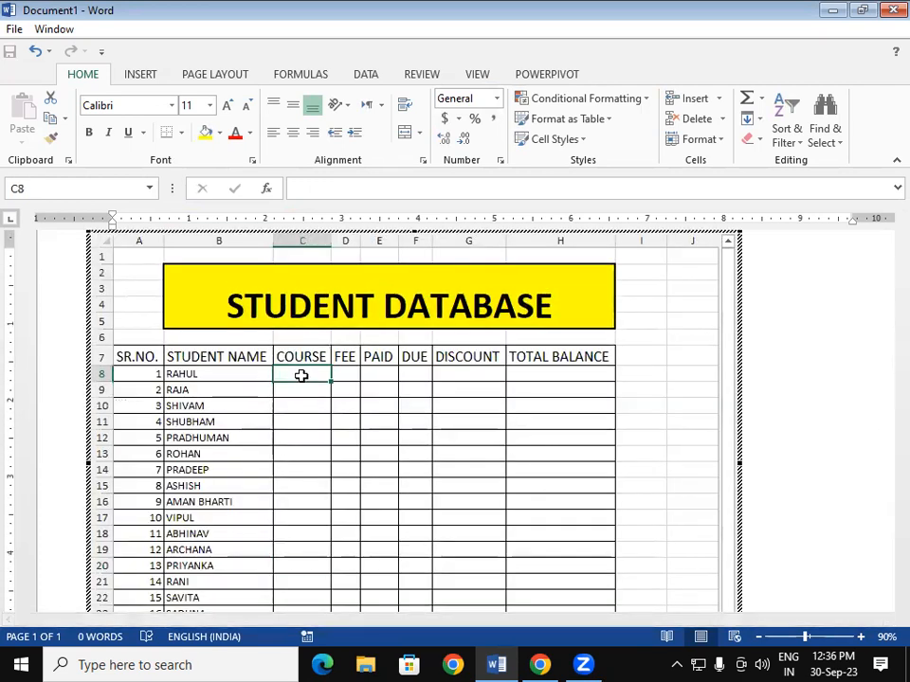
type("ADFA")
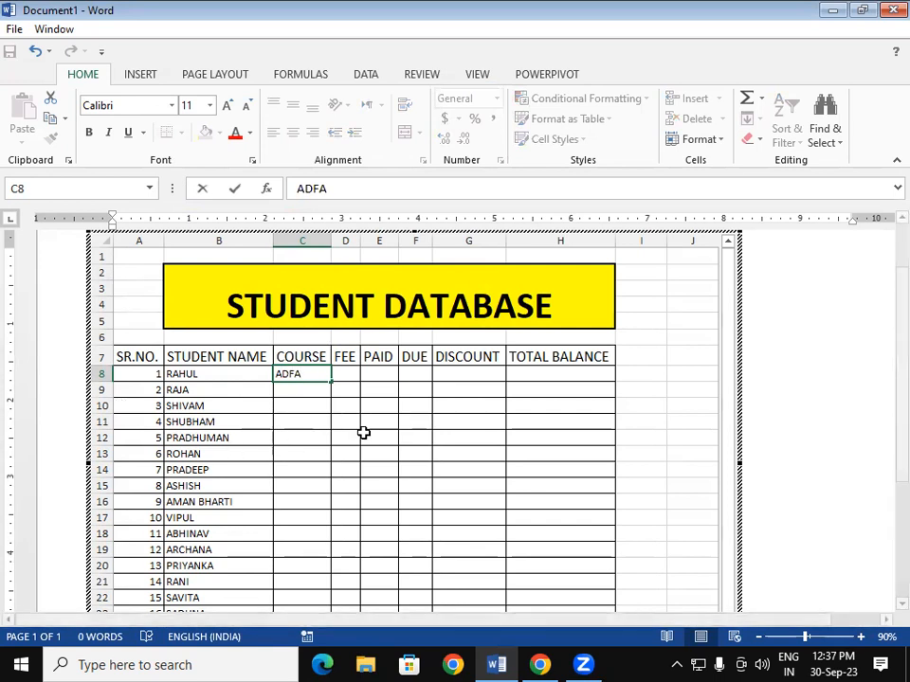
left_click(302, 390)
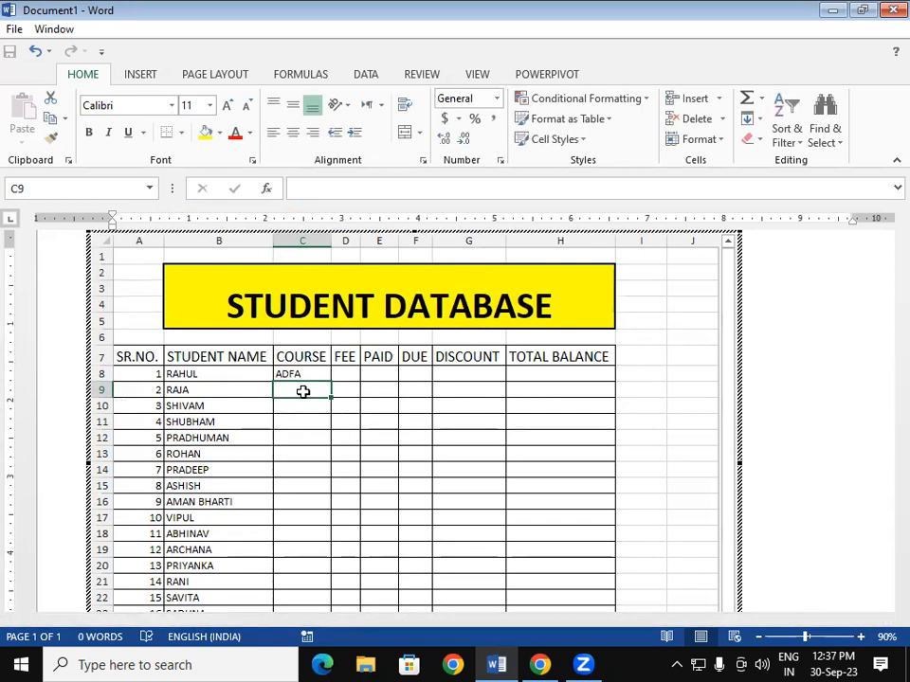
type("DFA")
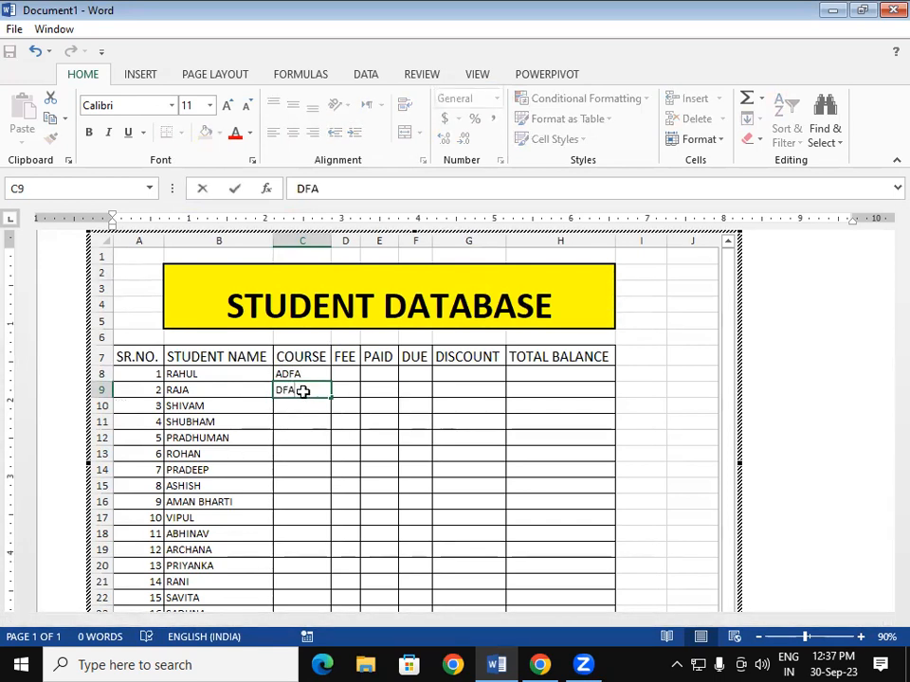
key("Return")
type("DFA")
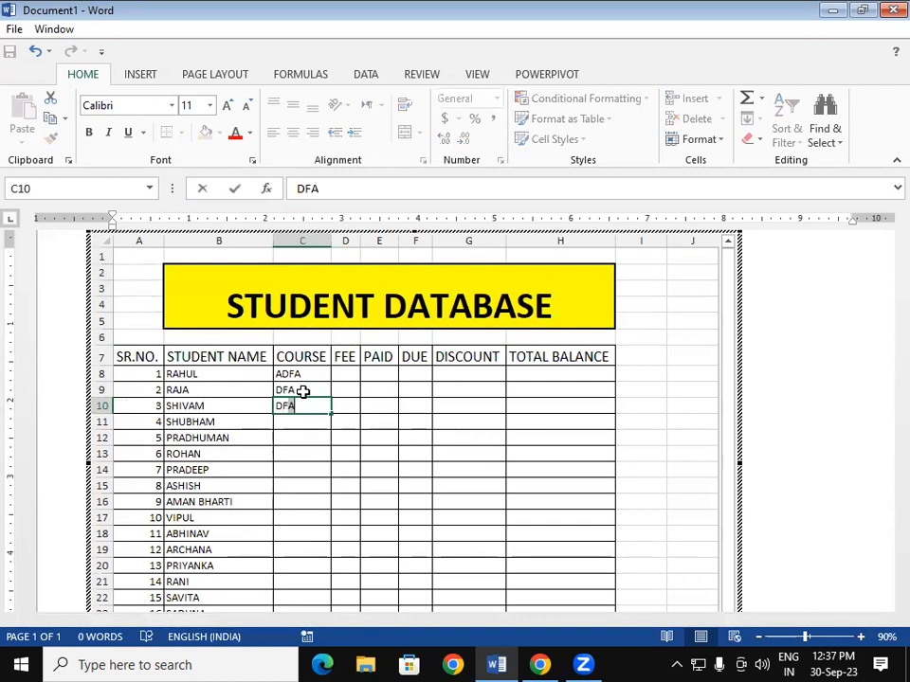
key("Return")
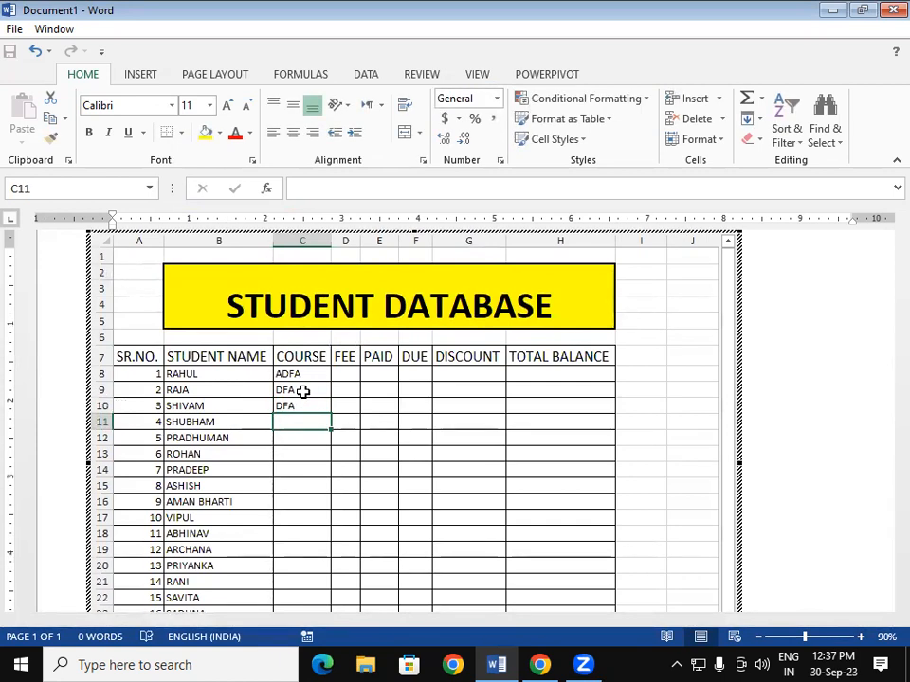
type("ADCA")
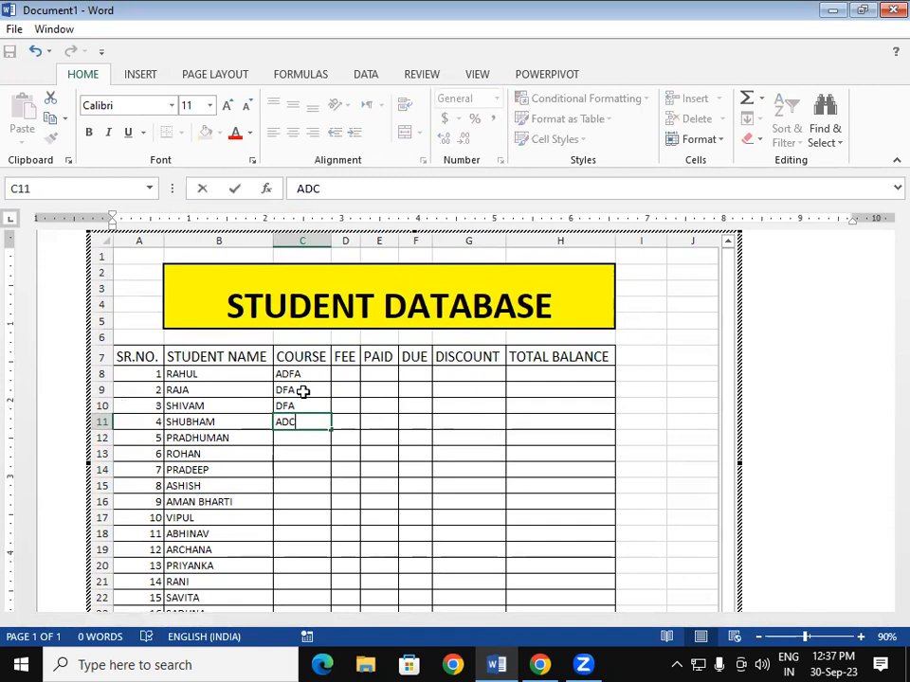
key("Return")
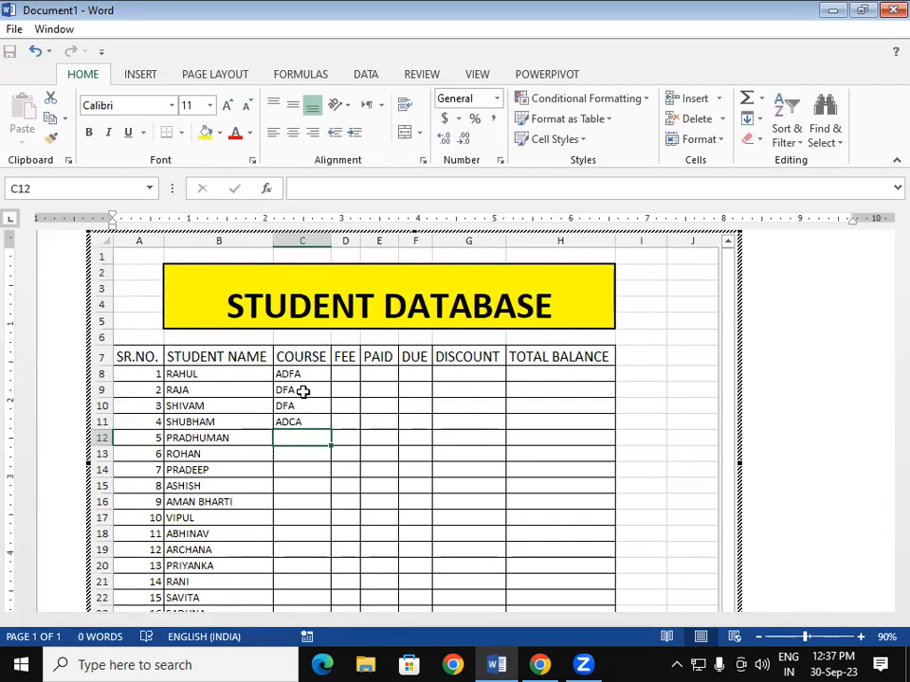
type("ADFA")
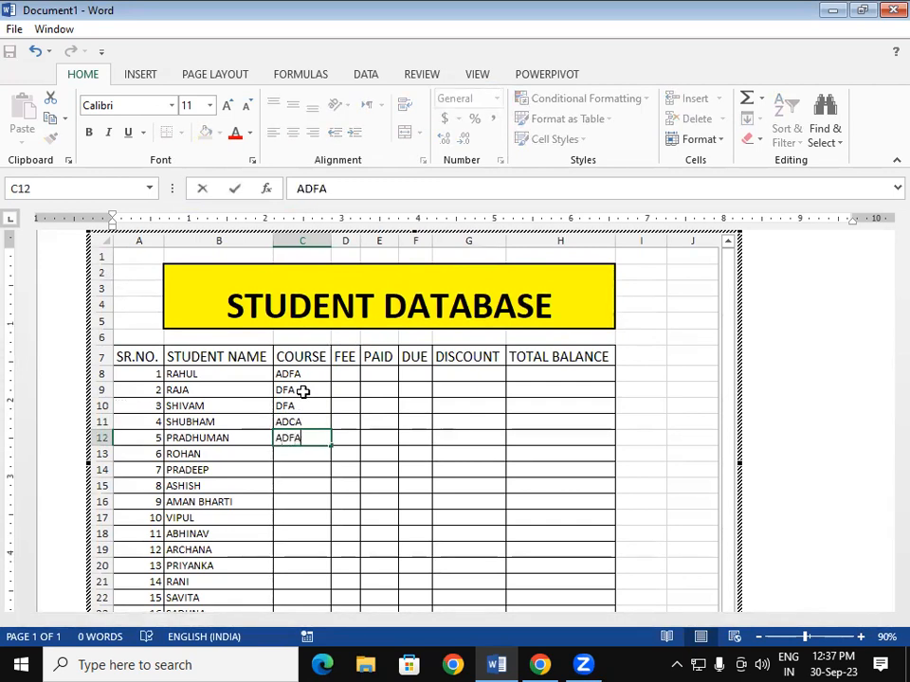
key("Return")
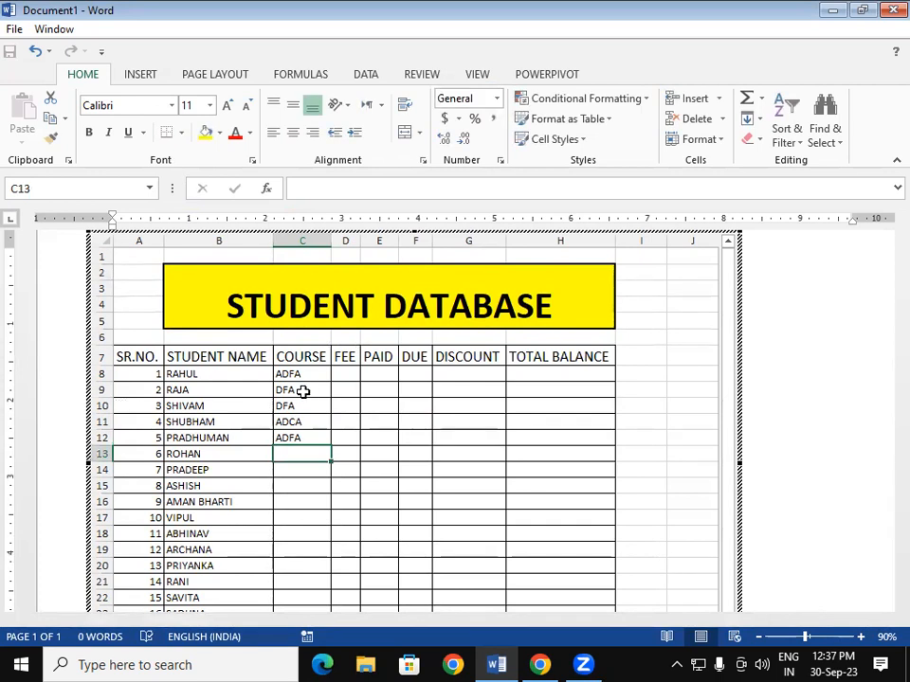
type("ADCA")
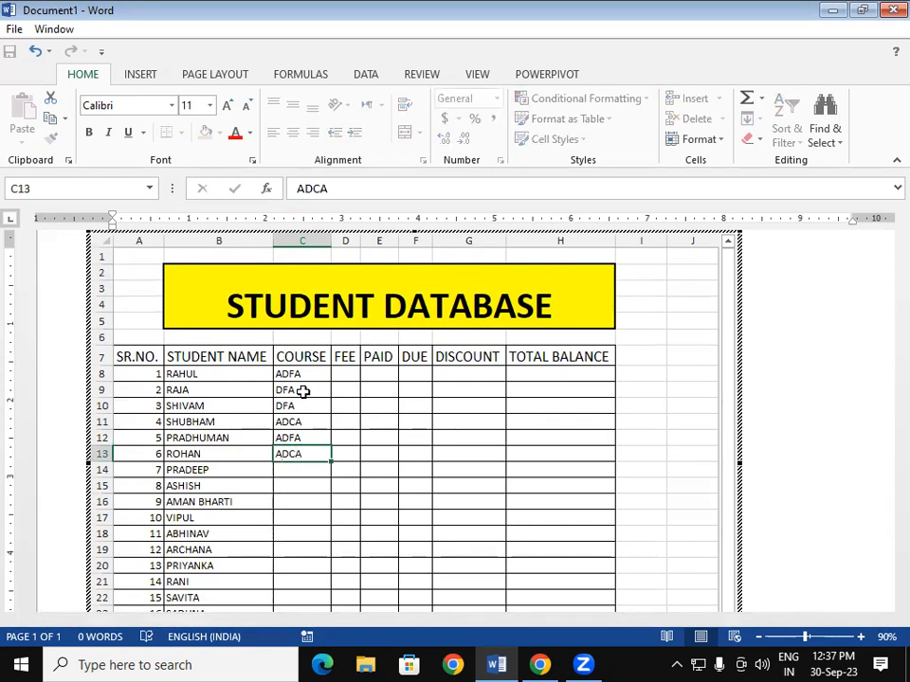
key("Return")
type("DCA")
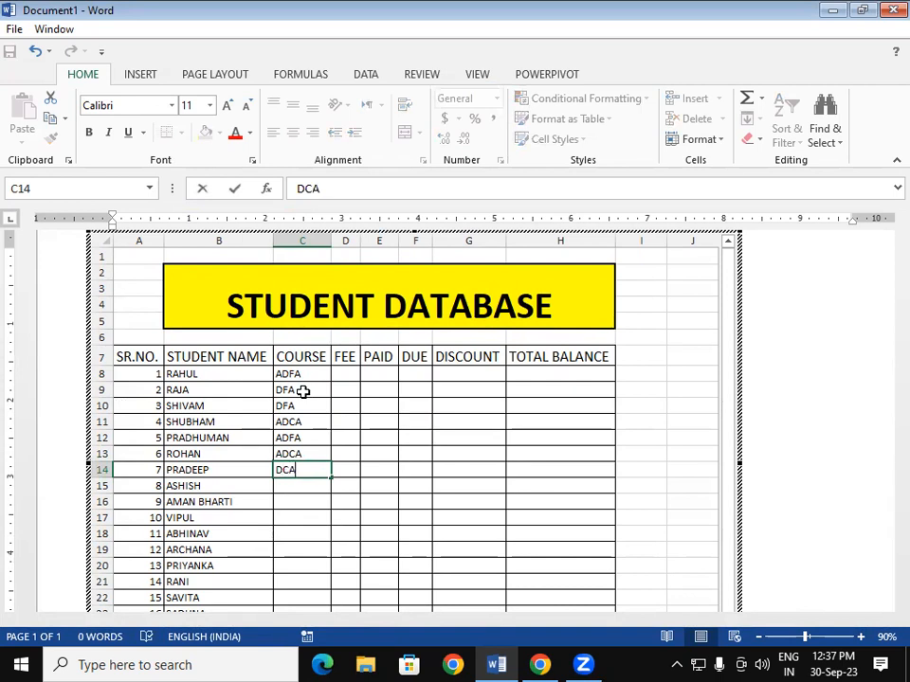
key("Return")
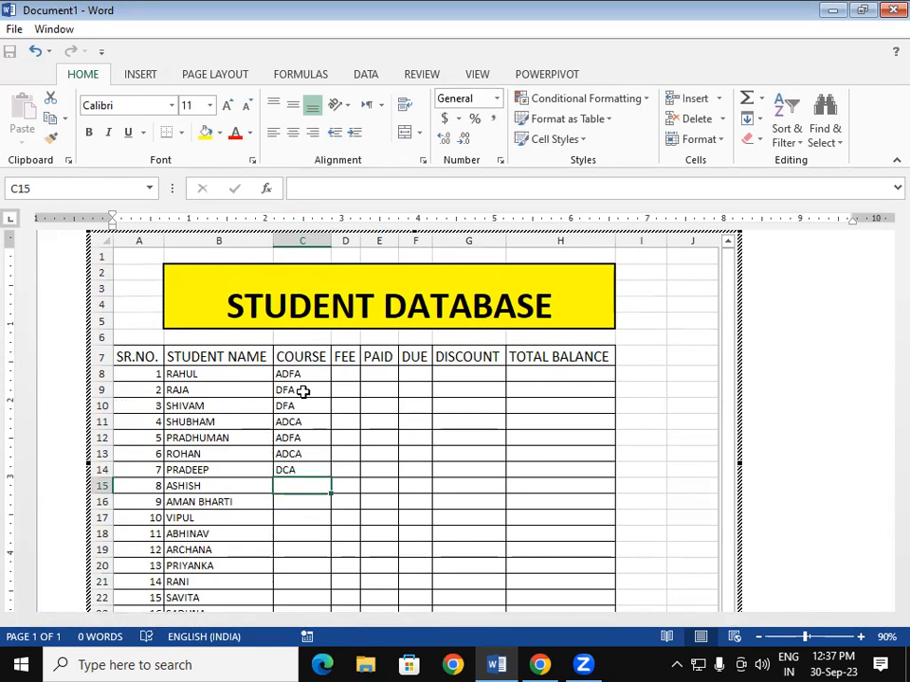
- Enter courses DFA, DCA, CCC, OM, ADCA, ADCA, DFA and DFA for students 8–15
type("DFA")
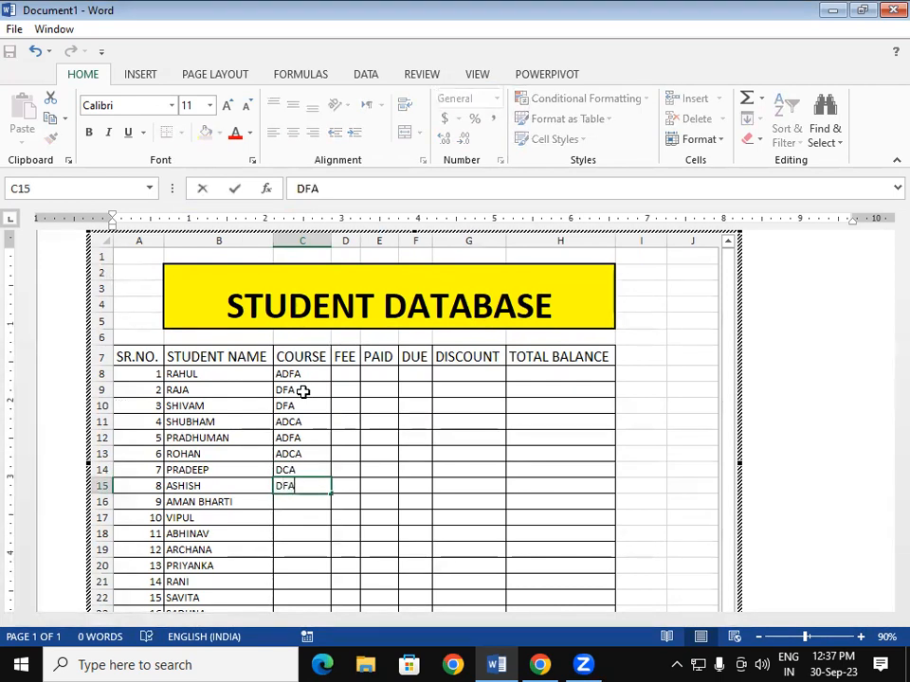
key("Return")
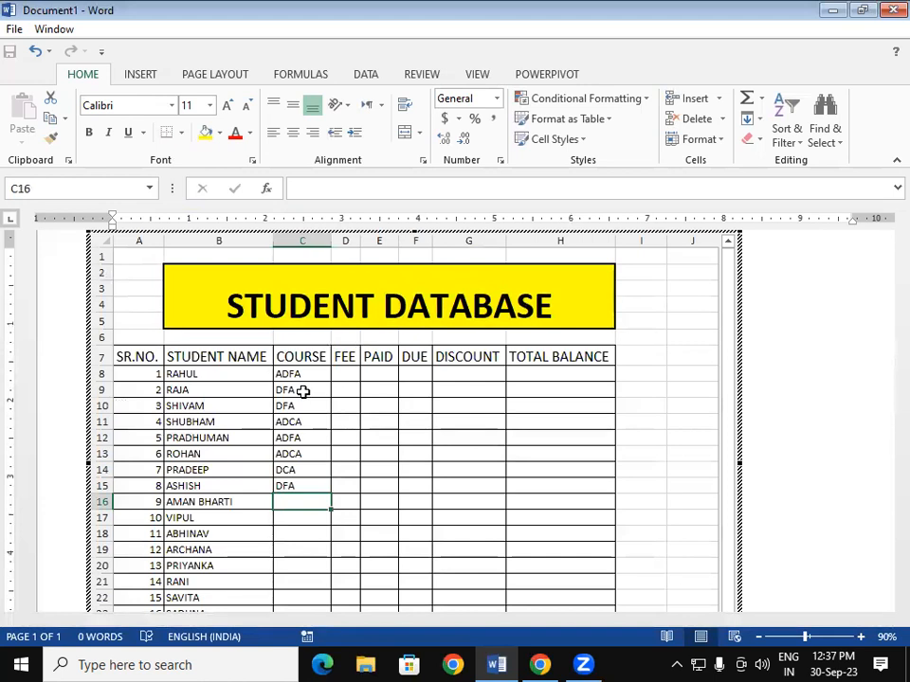
type("DCA")
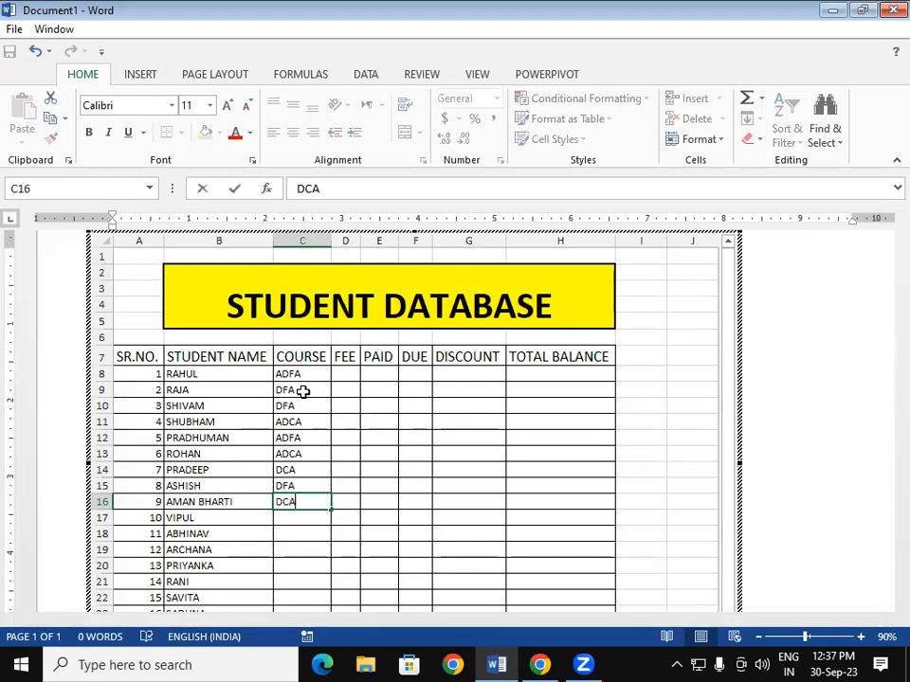
key("Return")
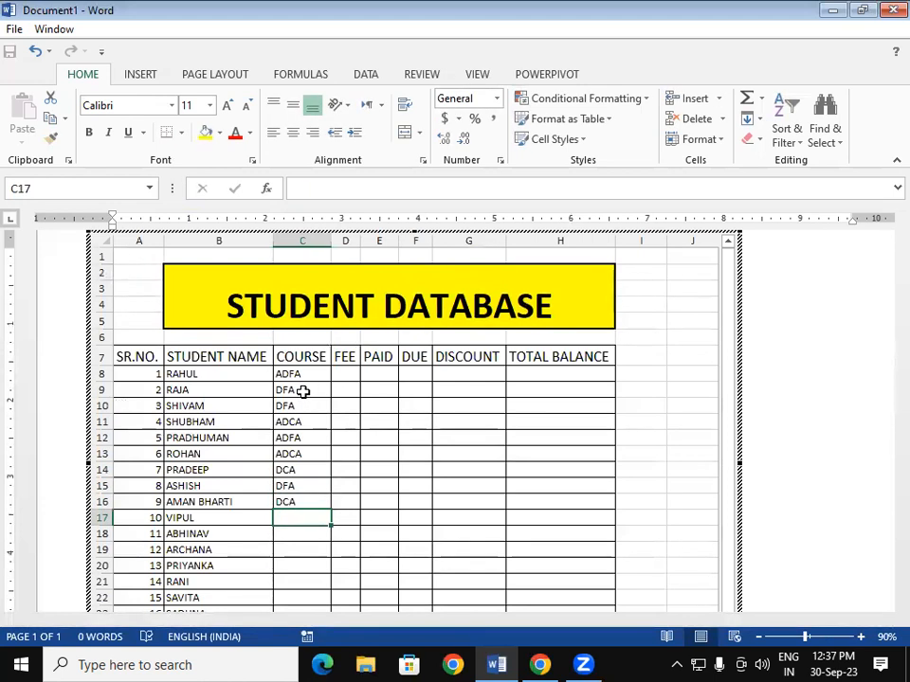
type("CCC")
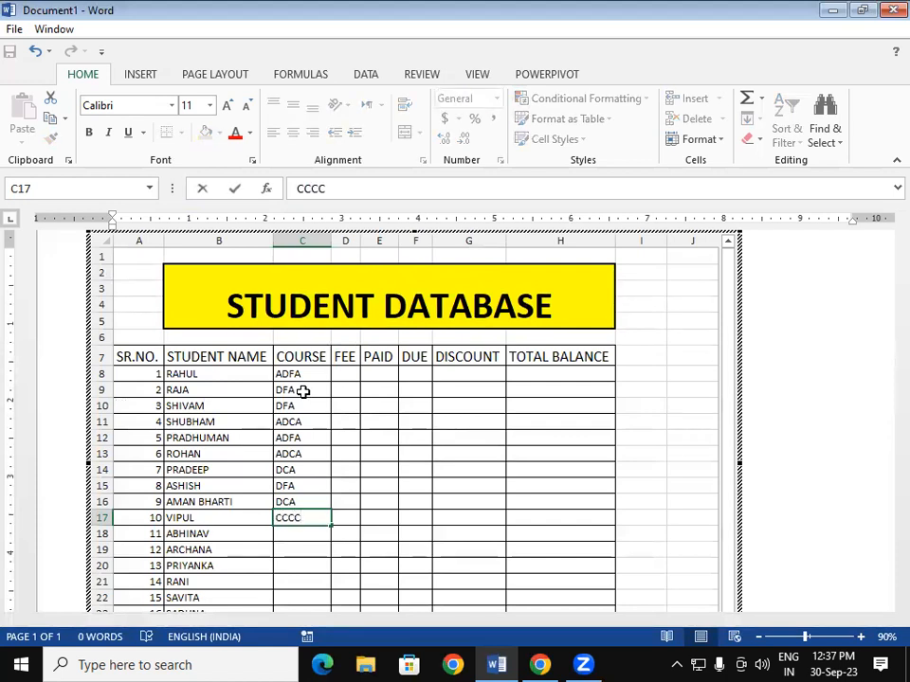
type("C")
key("BackSpace")
key("Return")
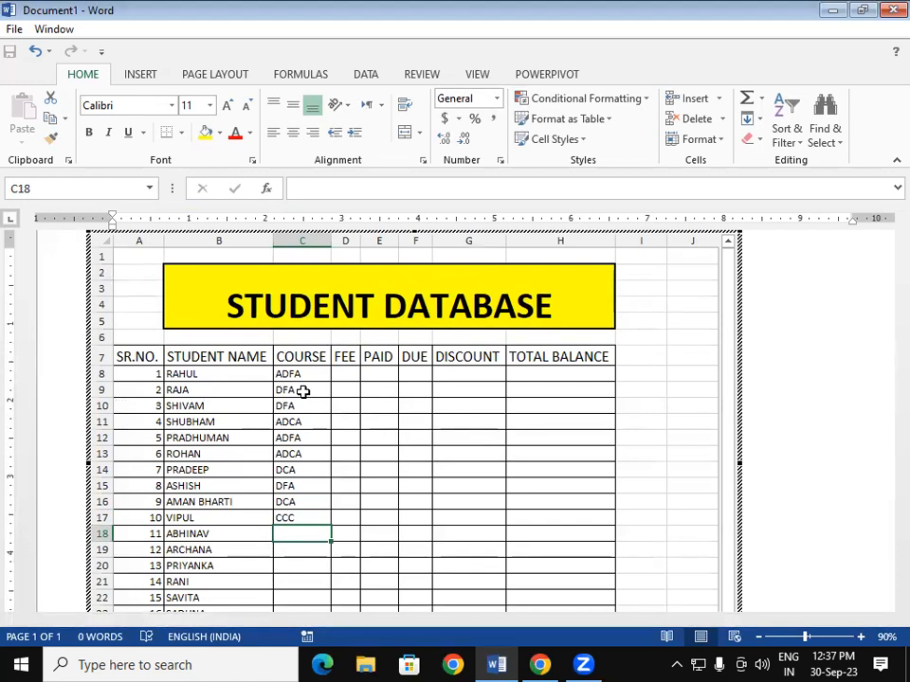
type("OM")
key("Return")
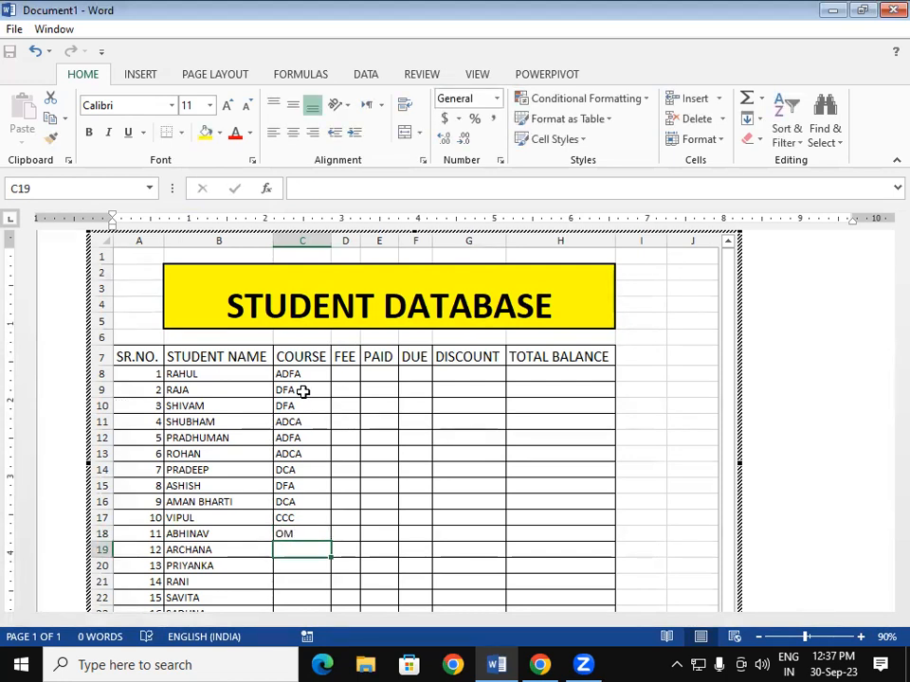
type("ADCA")
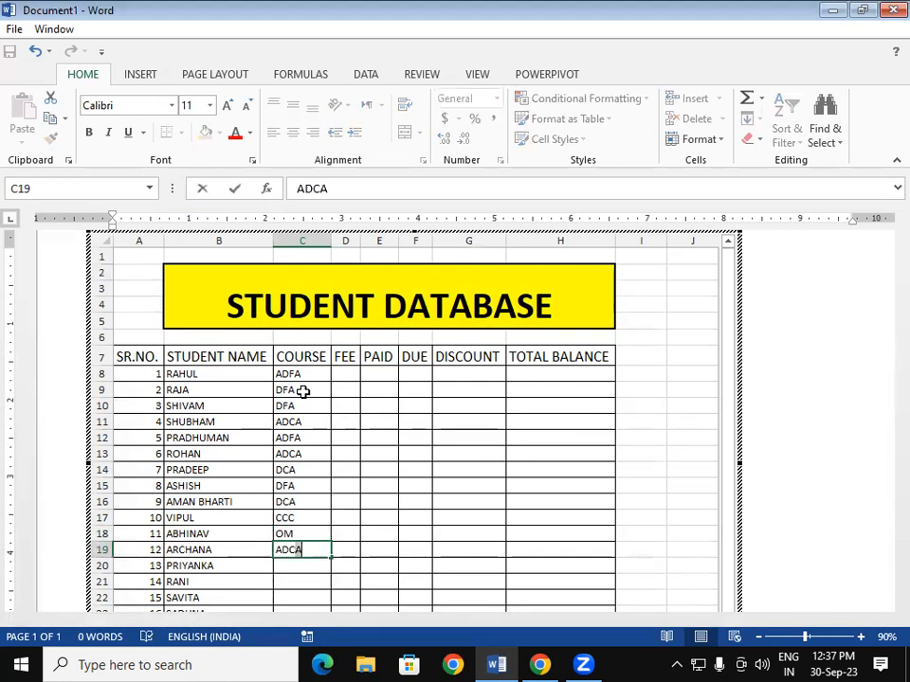
key("Return")
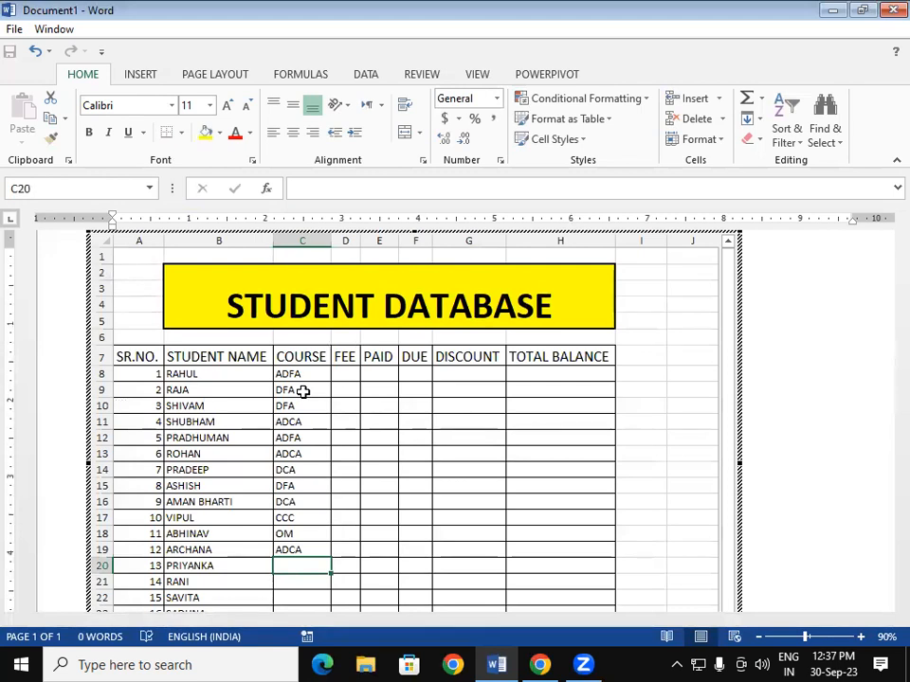
type("ADCA")
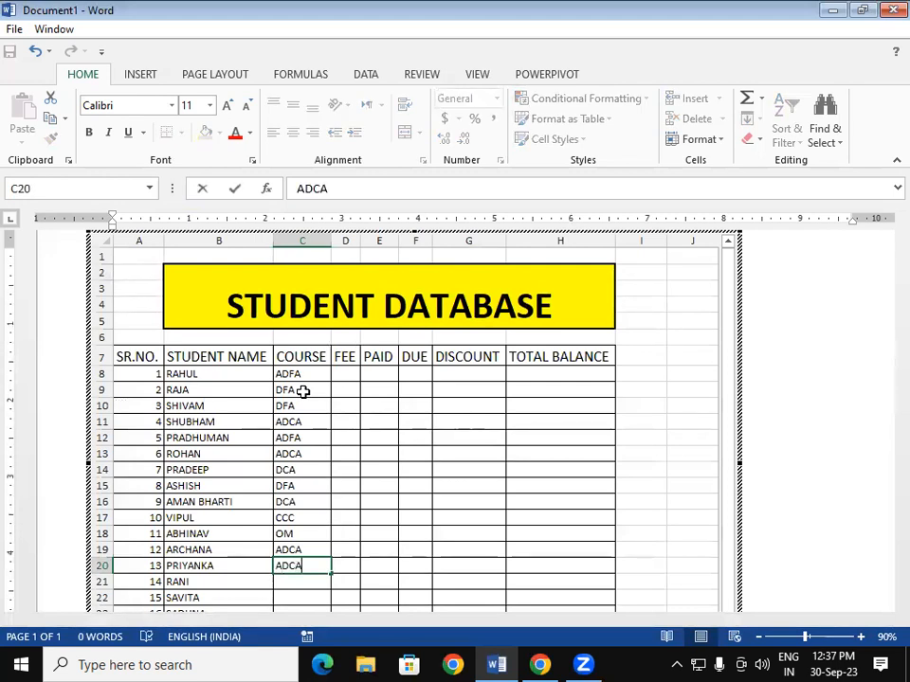
key("Return")
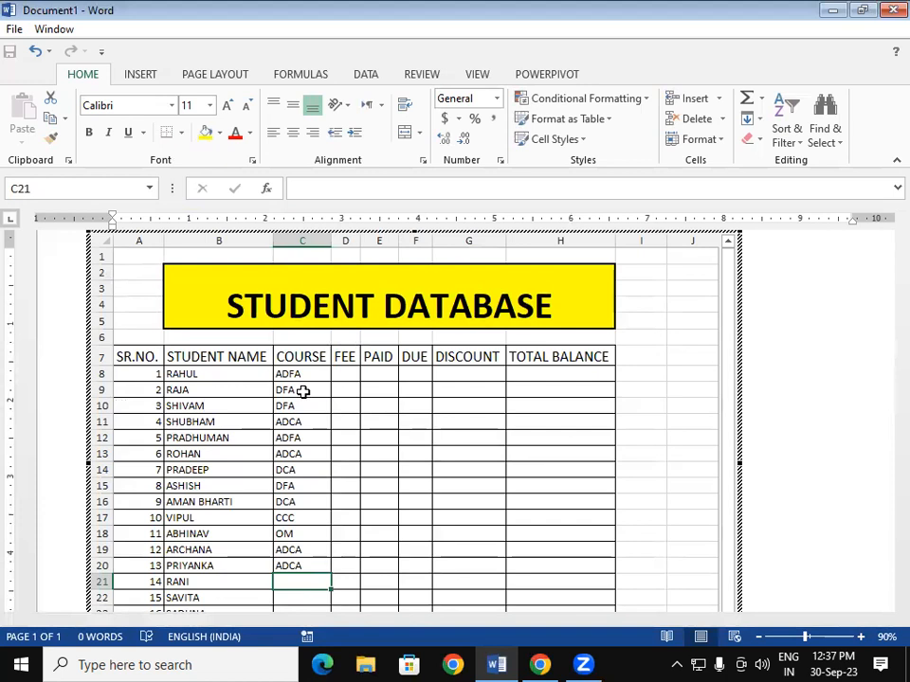
type("DFA")
key("Return")
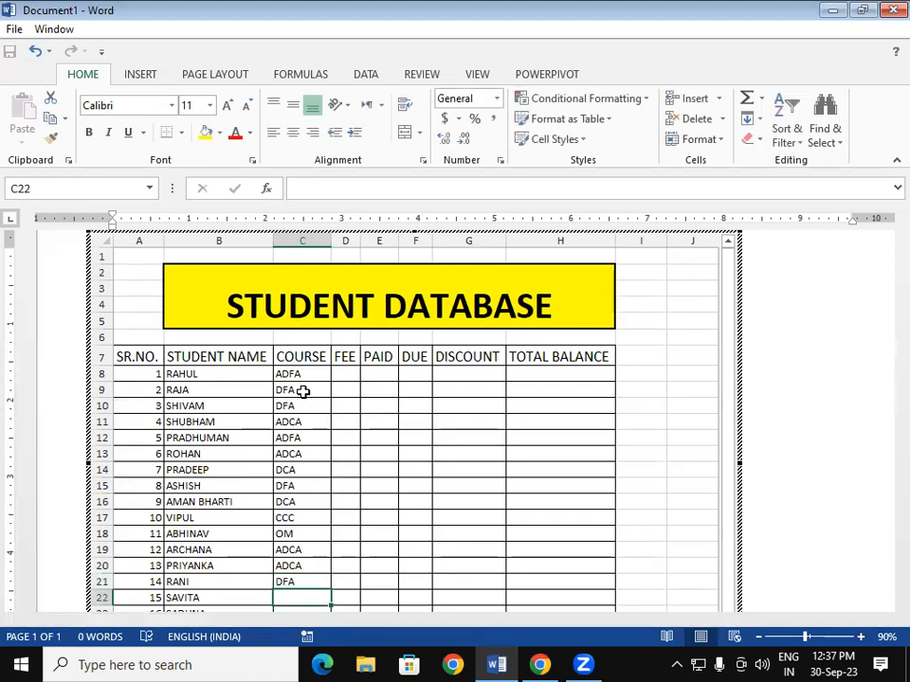
type("DFA")
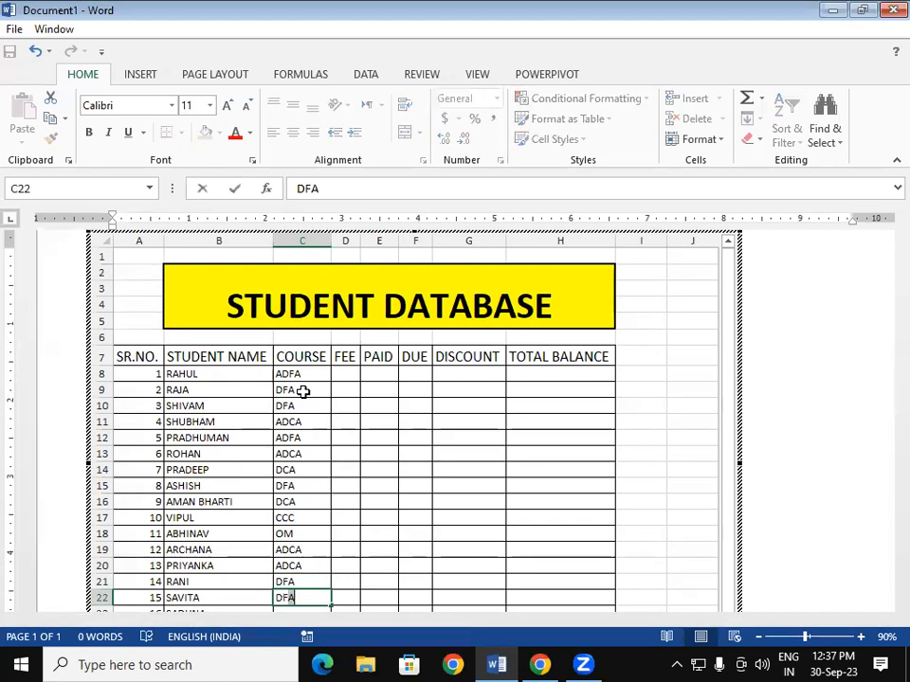
key("Return")
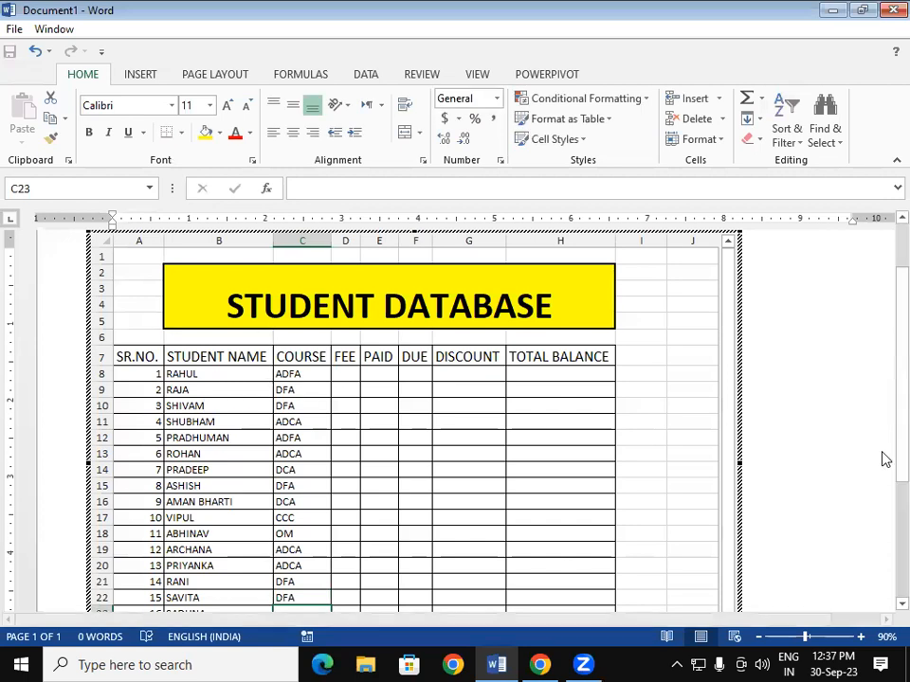
- Re-open the embedded sheet and enter course ADCA for student 16 in C23
left_click(885, 607)
scroll(885, 606, "down", 2)
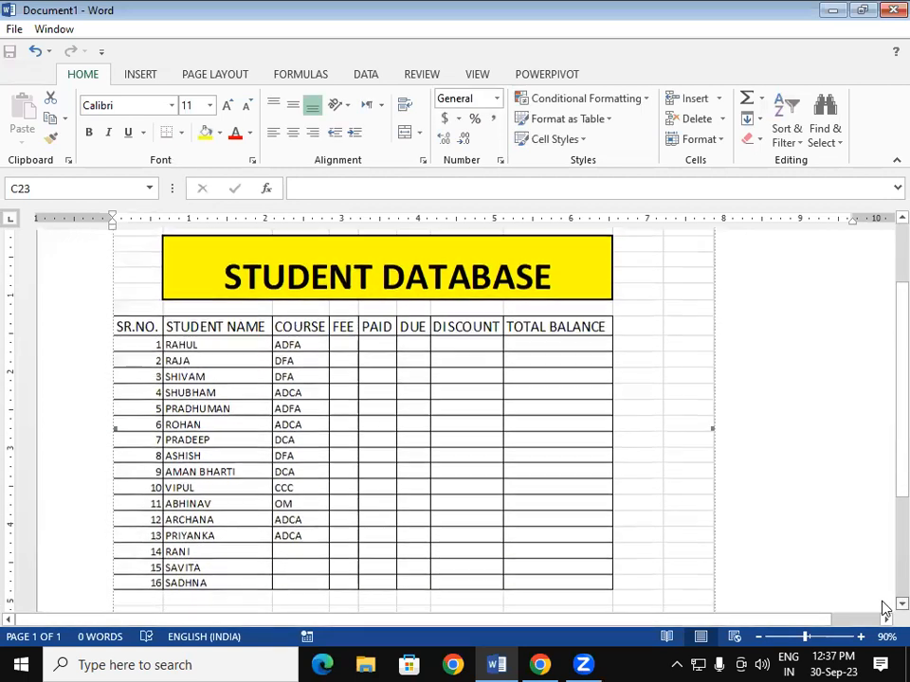
double_click(430, 605)
left_click(532, 403)
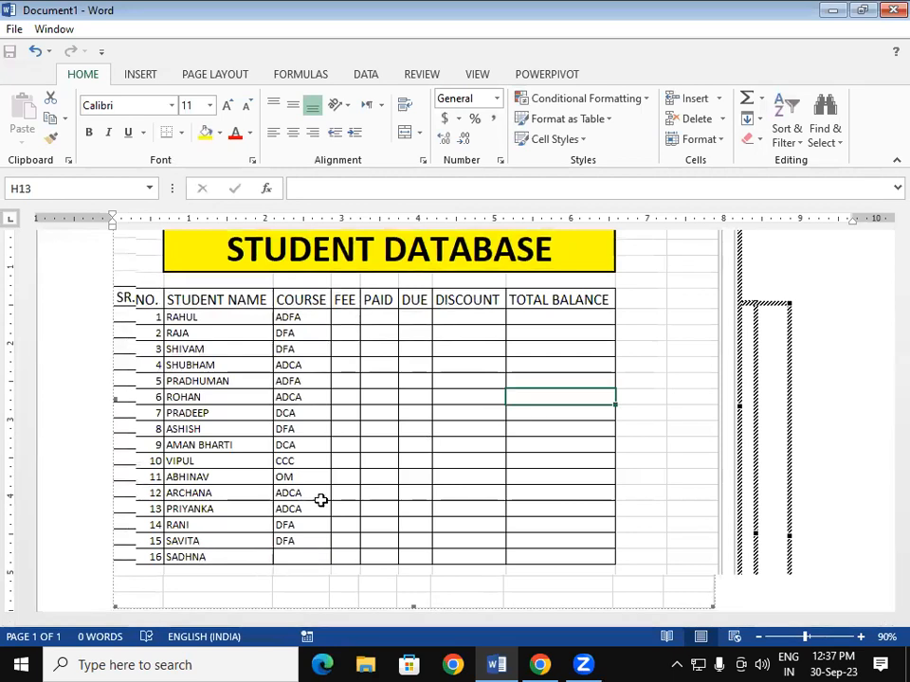
left_click(315, 555)
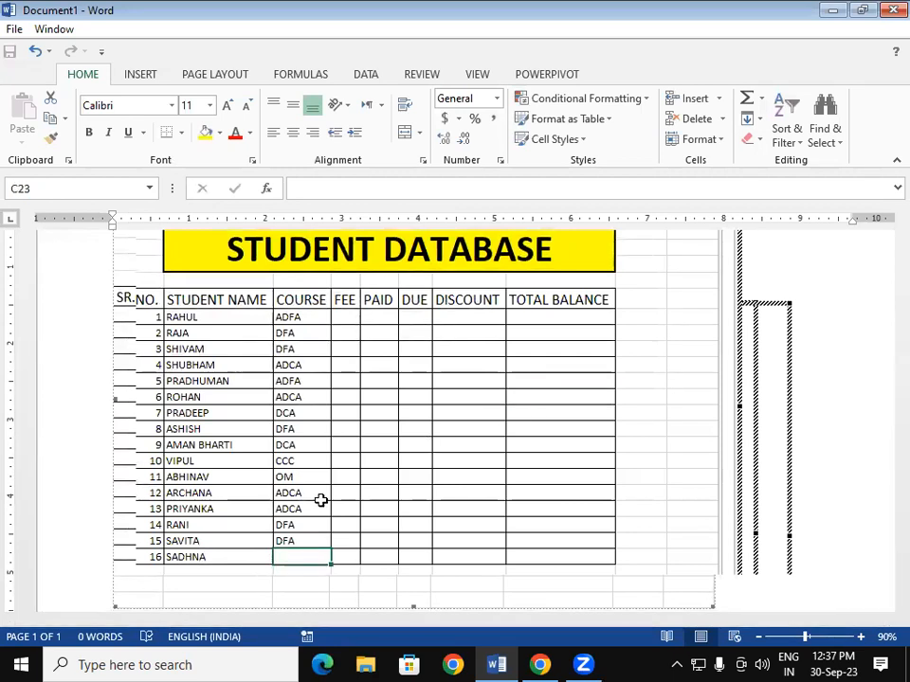
type("ADCA")
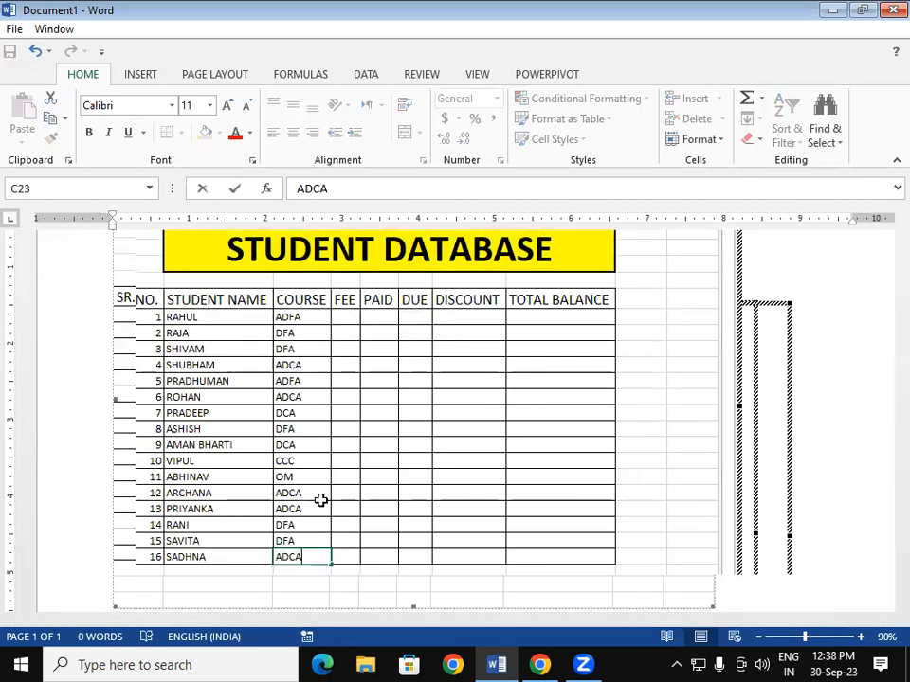
left_click(422, 479)
double_click(678, 399)
left_click(390, 365)
- Make the table's header row, SR.NO. through DUE, bold
scroll(451, 395, "down", 1)
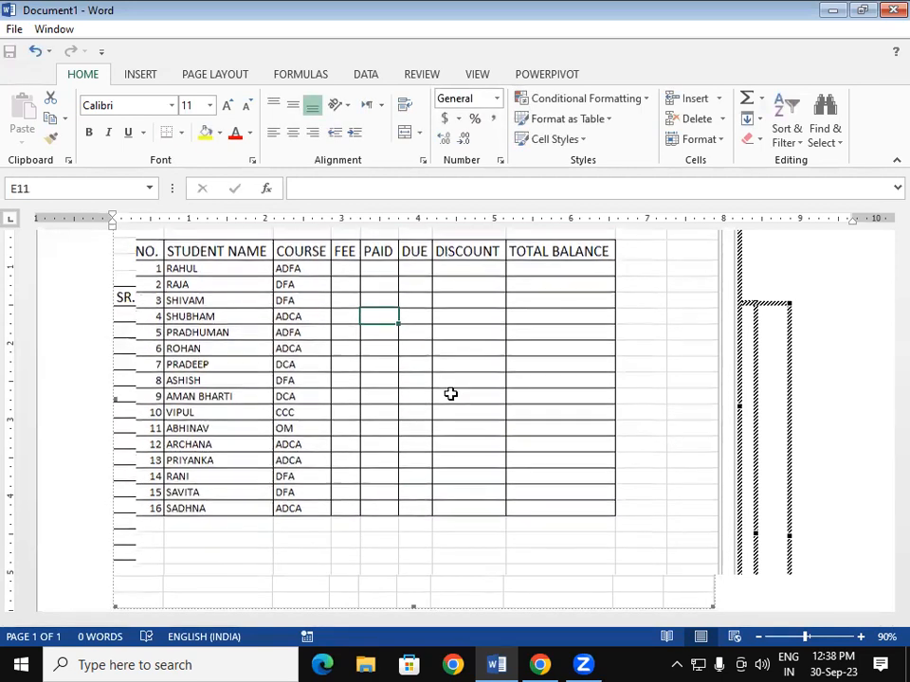
scroll(883, 417, "up", 3)
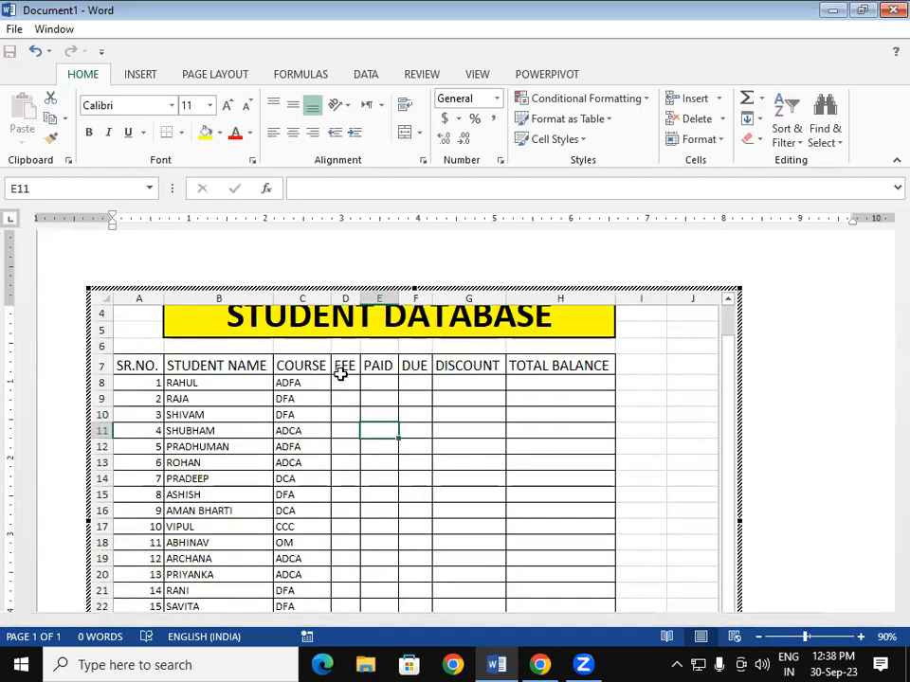
left_click(340, 376)
left_click_drag(137, 368, 559, 367)
key("ctrl+b")
left_click(401, 492)
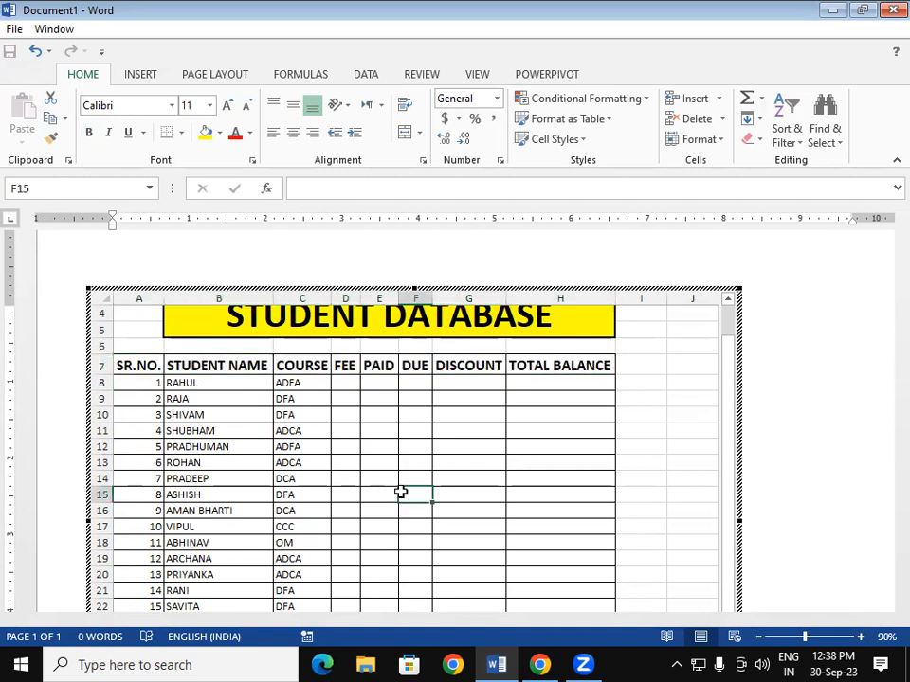
- Enter fees 15000, 9000, 9000, 15000, 15000, 15000 and 13500 for students 1–7
left_click(337, 384)
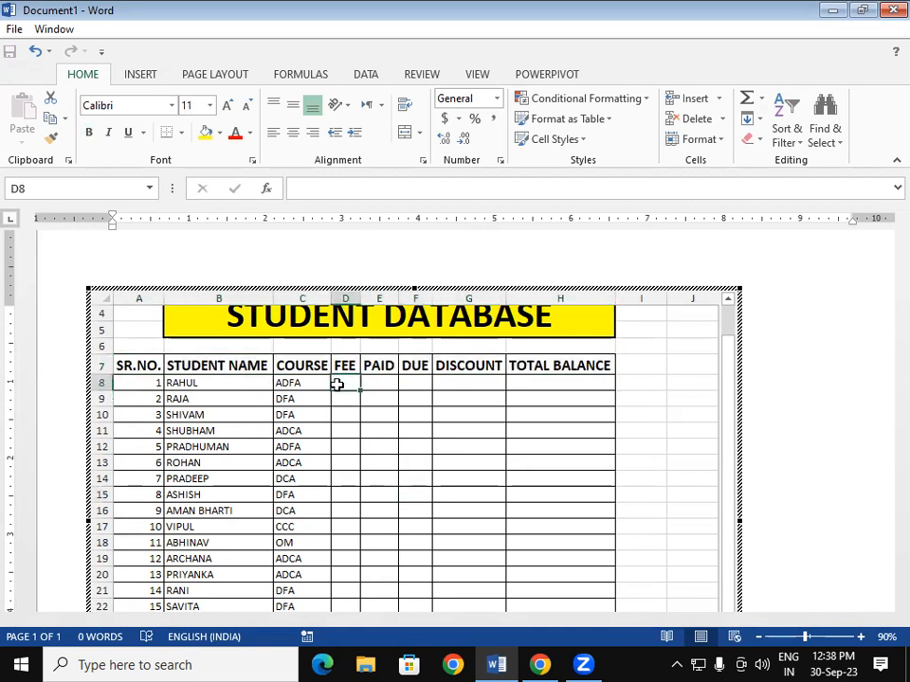
type("15000")
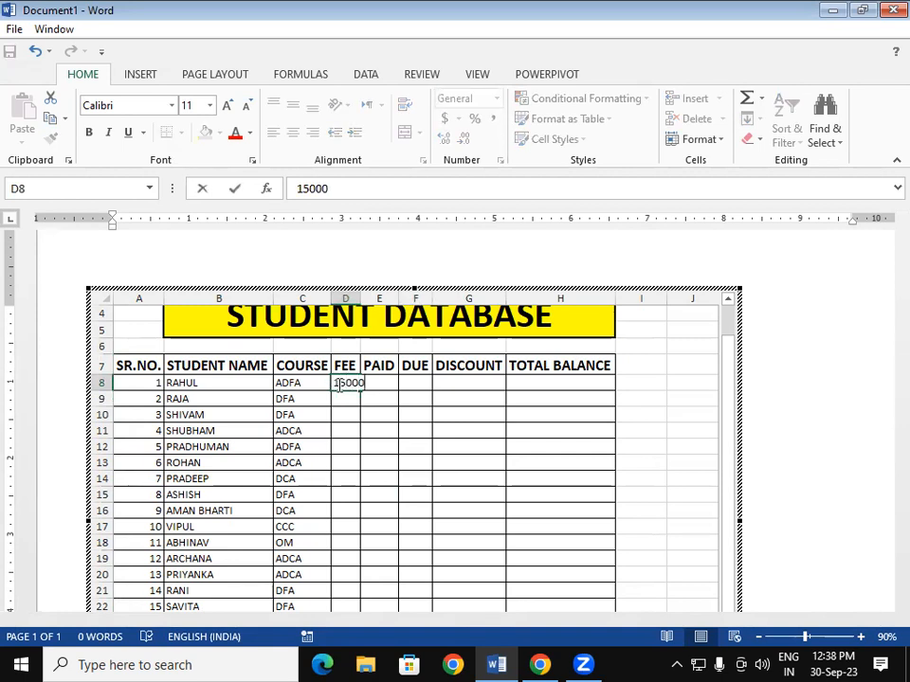
key("Return")
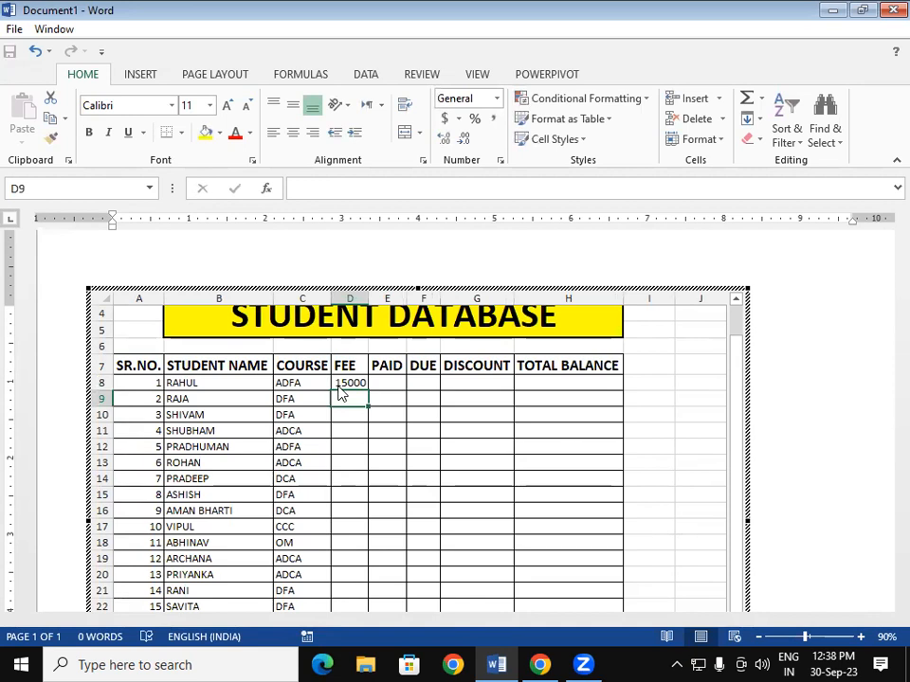
type("9000")
key("Return")
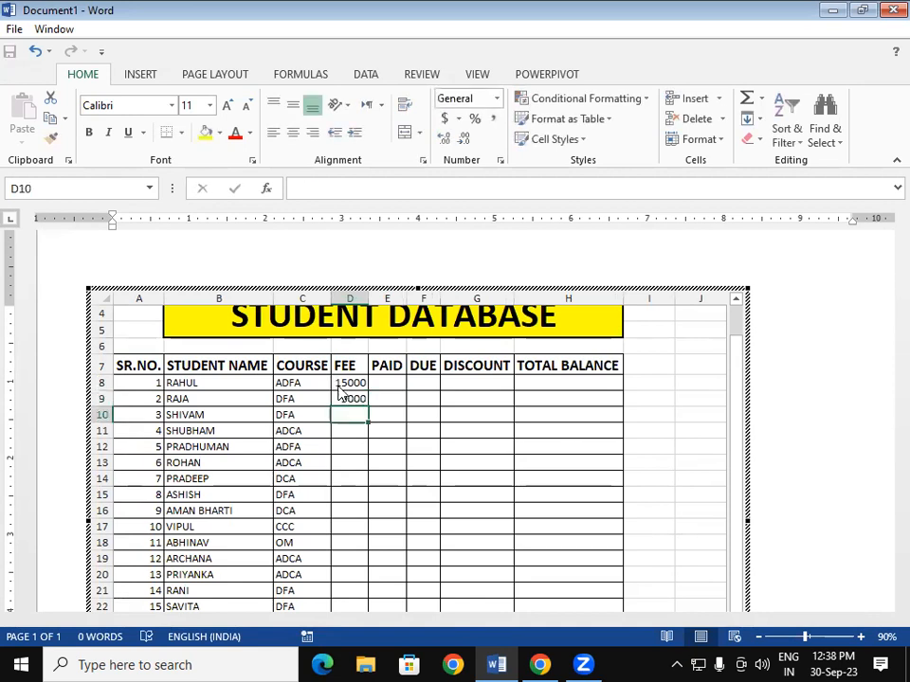
type("9000")
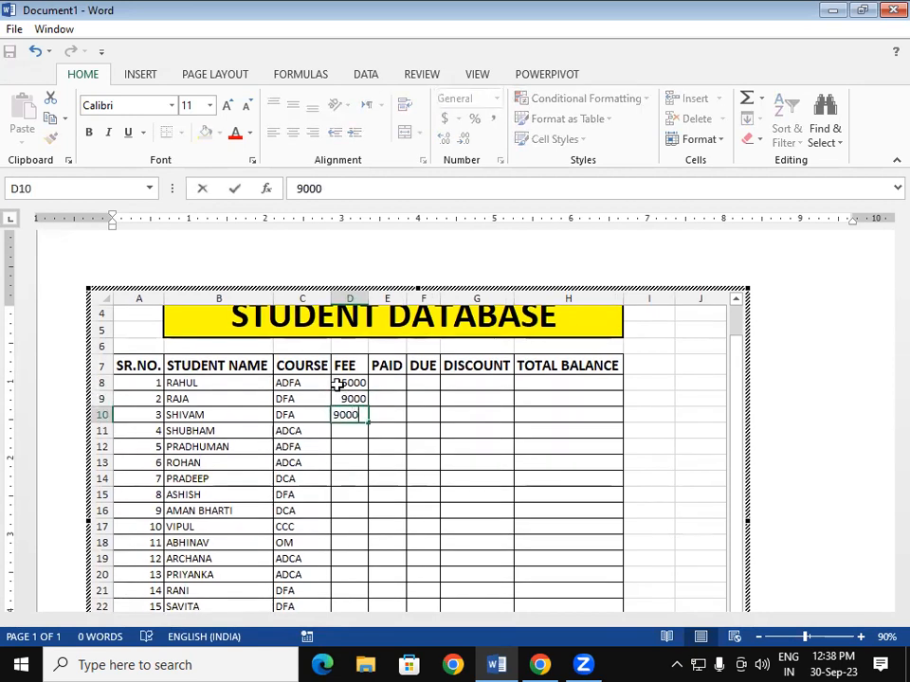
key("Return")
type("15000")
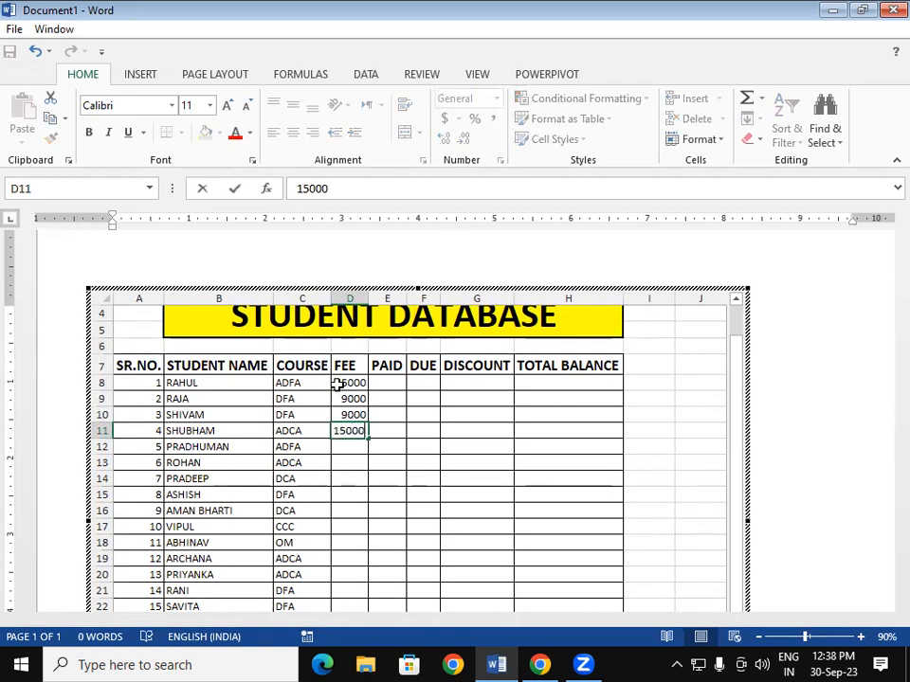
key("Return")
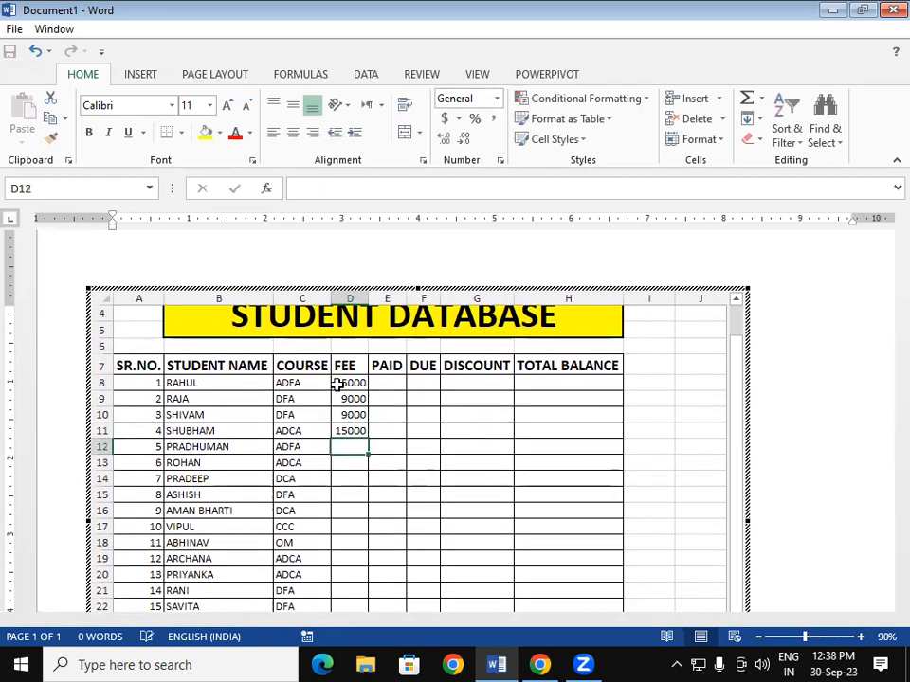
type("15000")
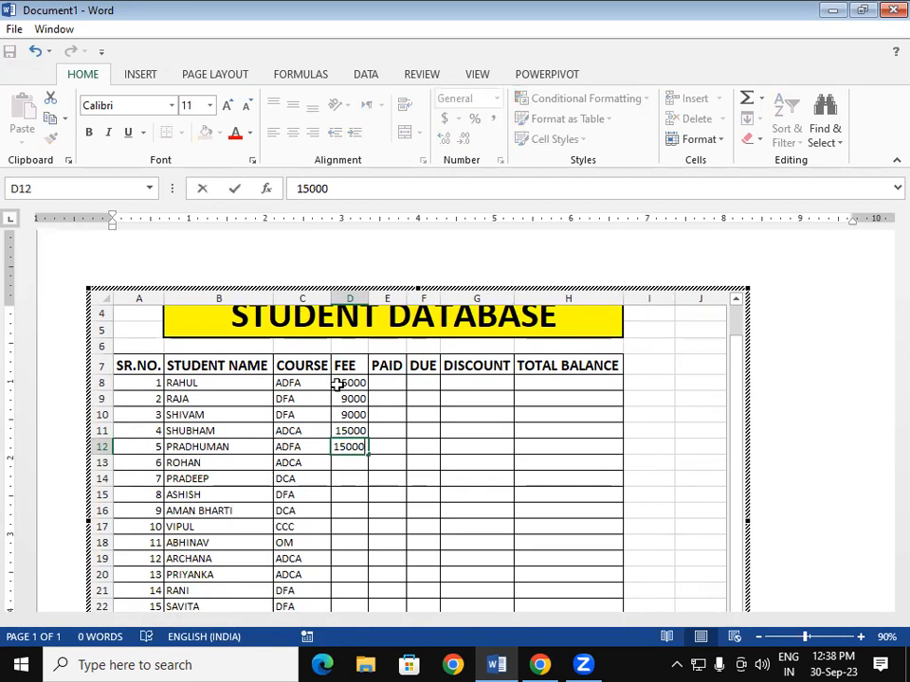
key("Return")
type("15000")
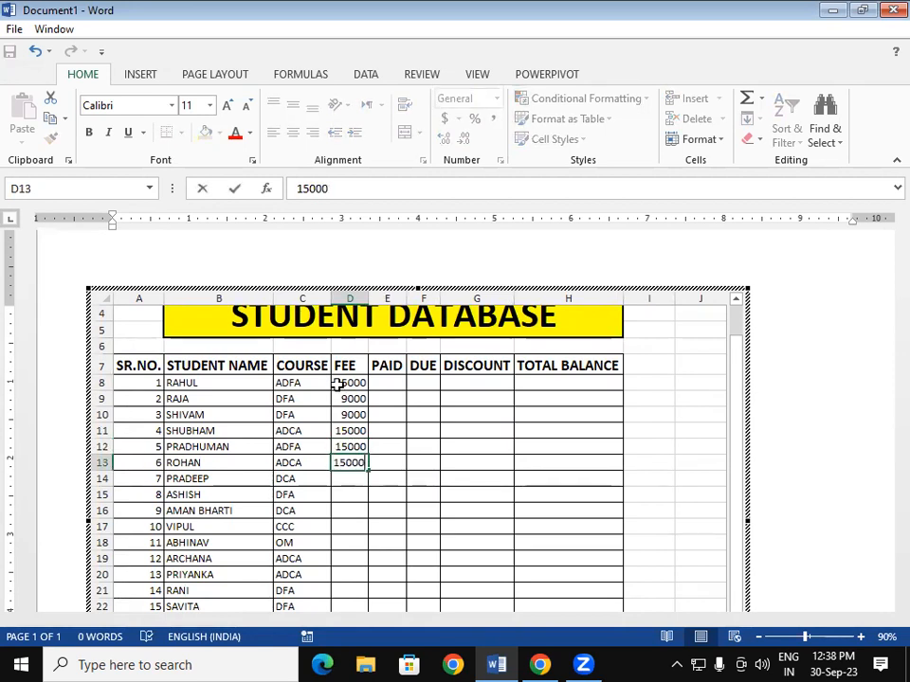
key("Return")
type("13500")
key("Return")
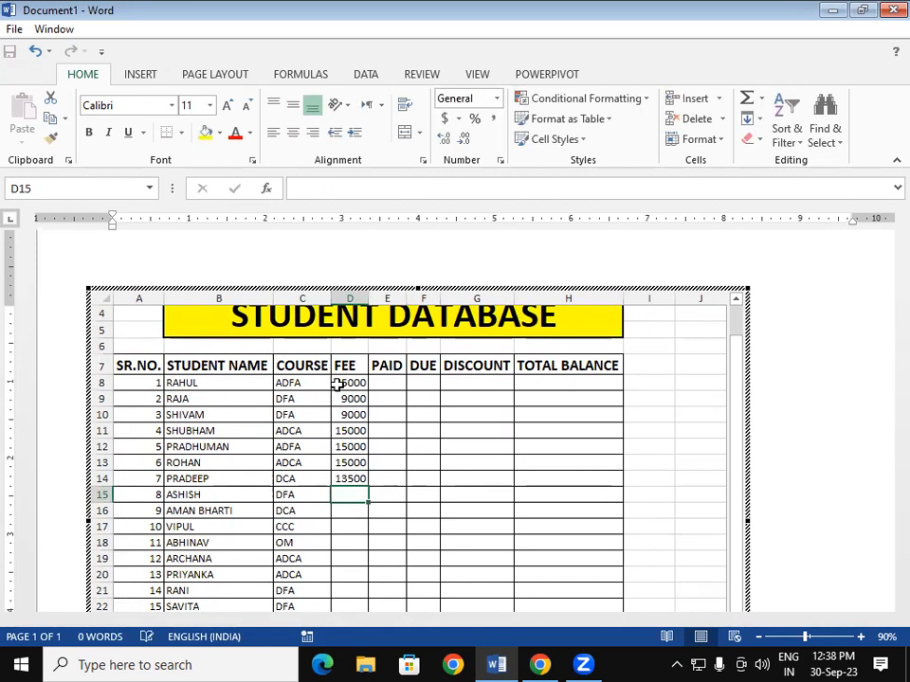
- Enter fees 9000, 13500, 5000, 4500, 15000, 15000, 9000 and 9000 for students 8–15
type("9000")
key("Return")
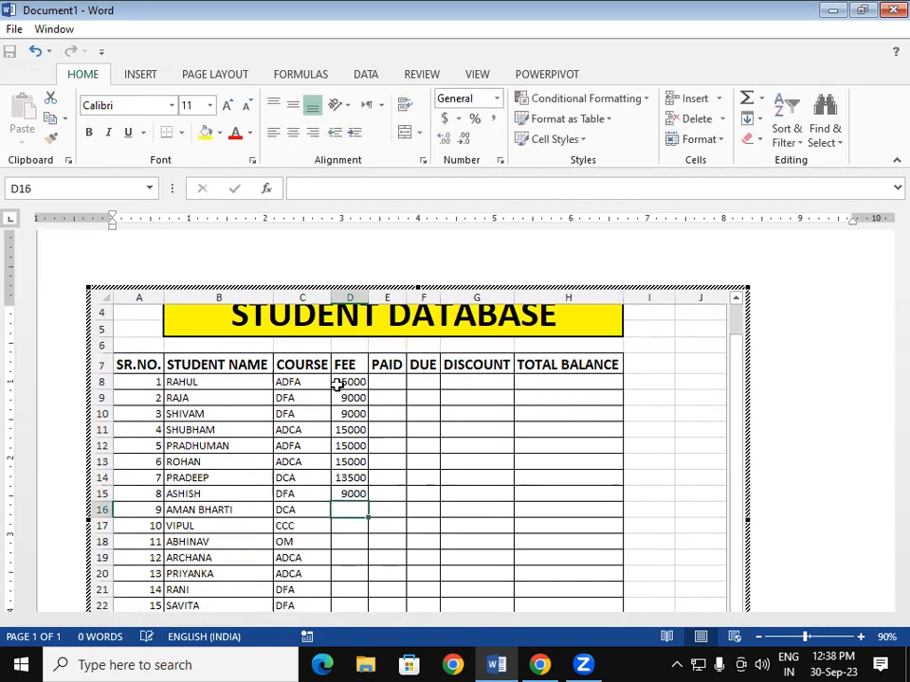
type("13500")
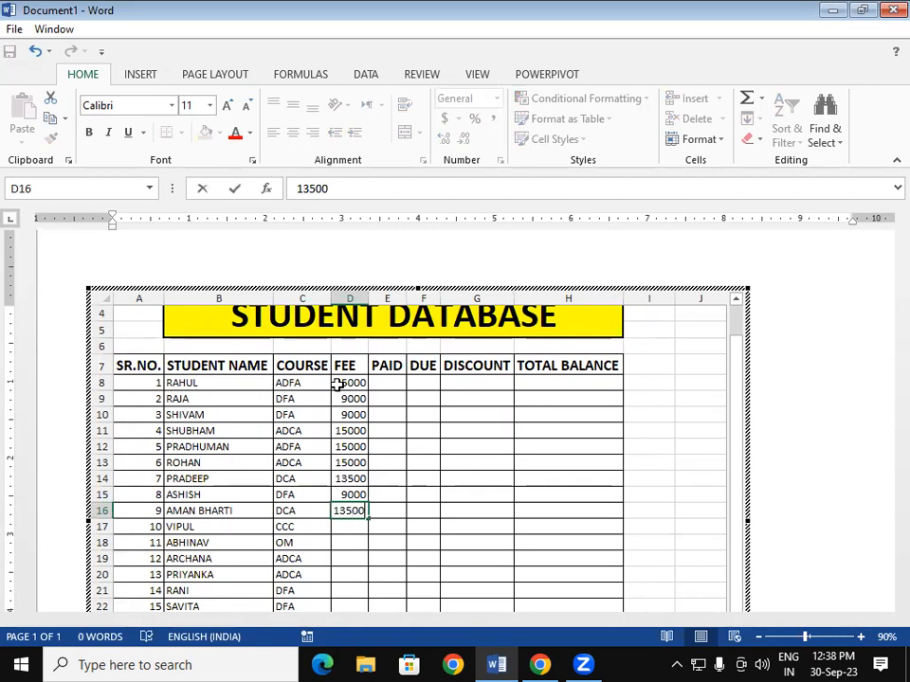
key("Return")
type("5000")
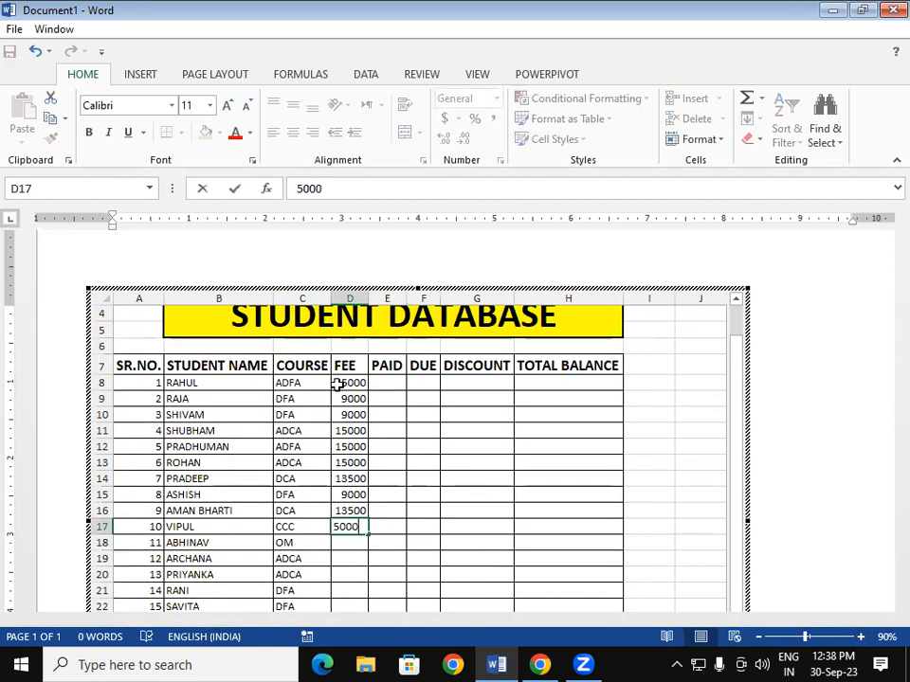
key("Return")
type("4500")
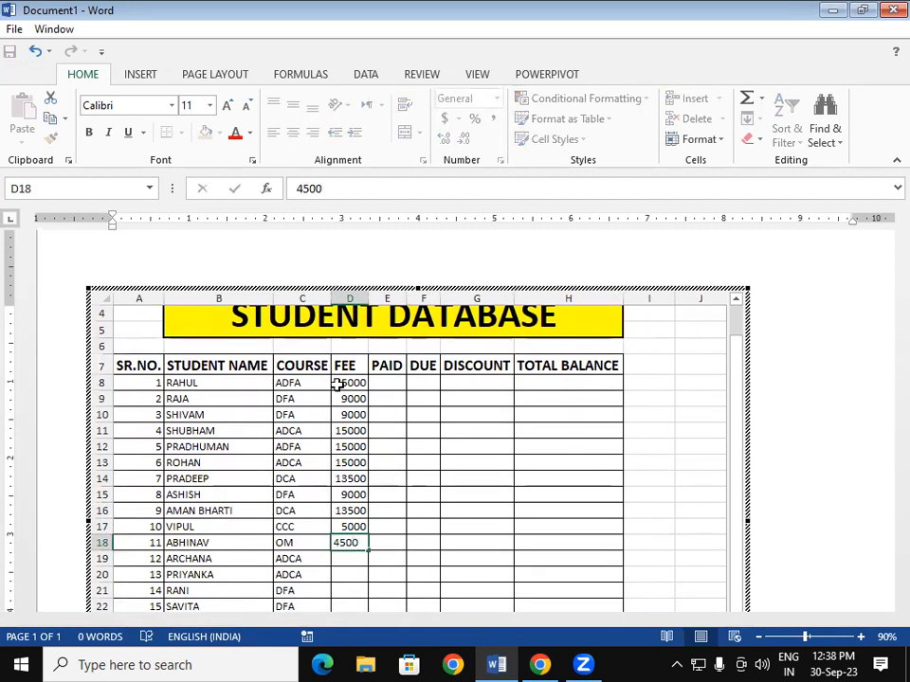
key("Return")
type("15000")
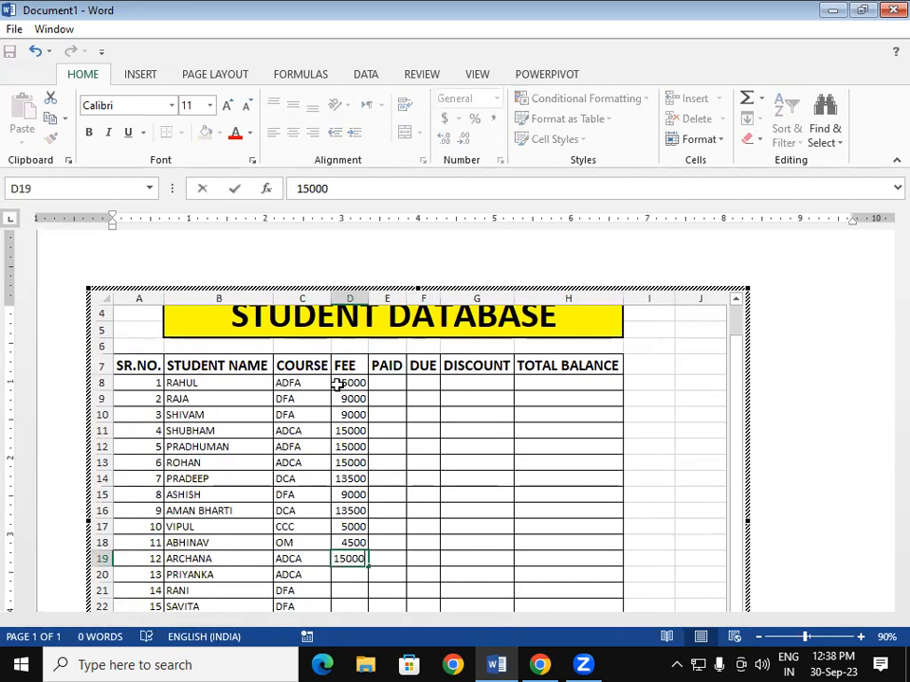
key("Return")
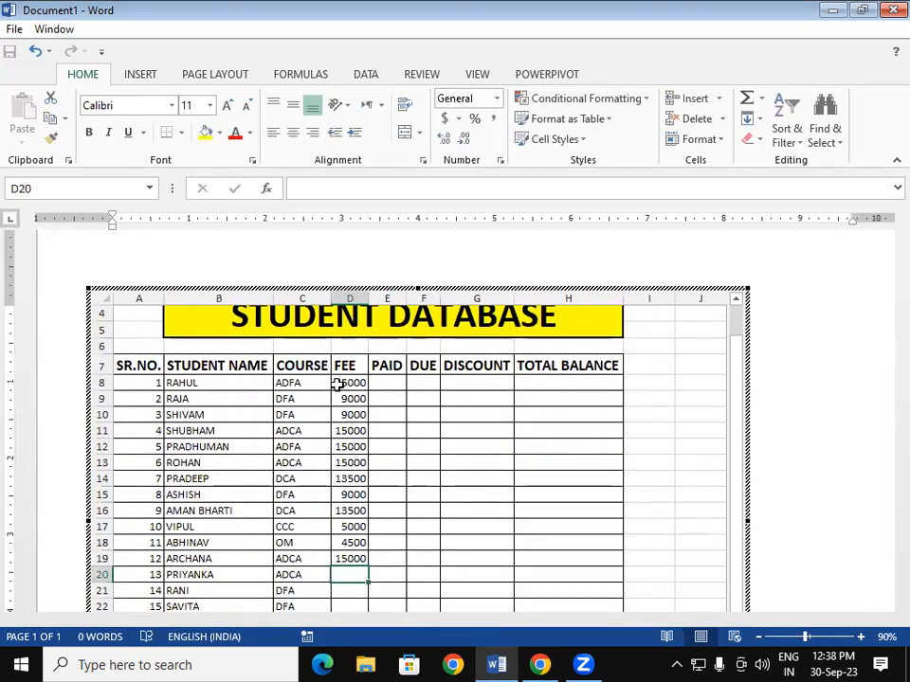
type("15000")
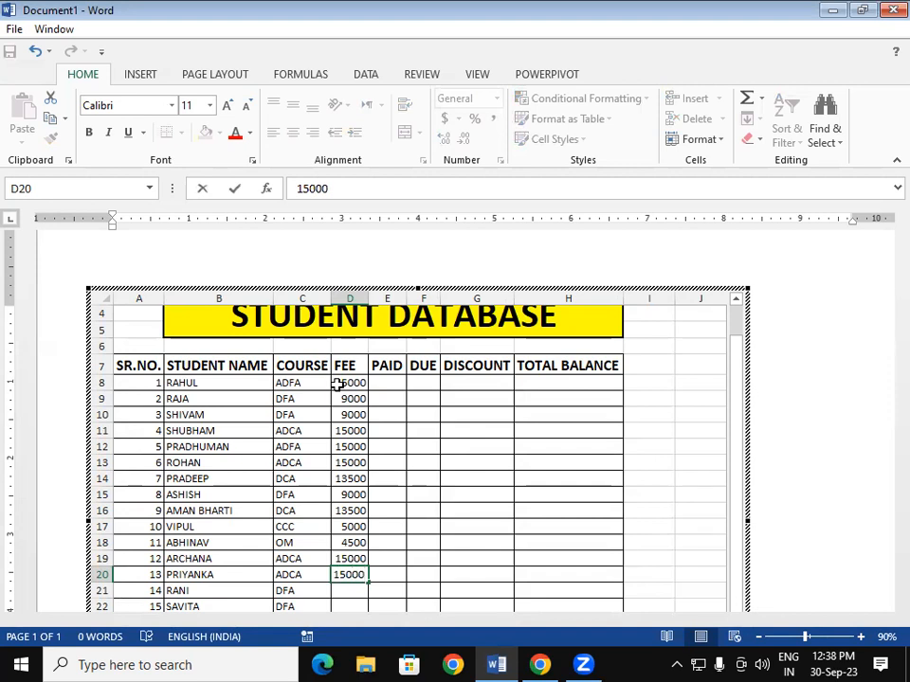
key("Return")
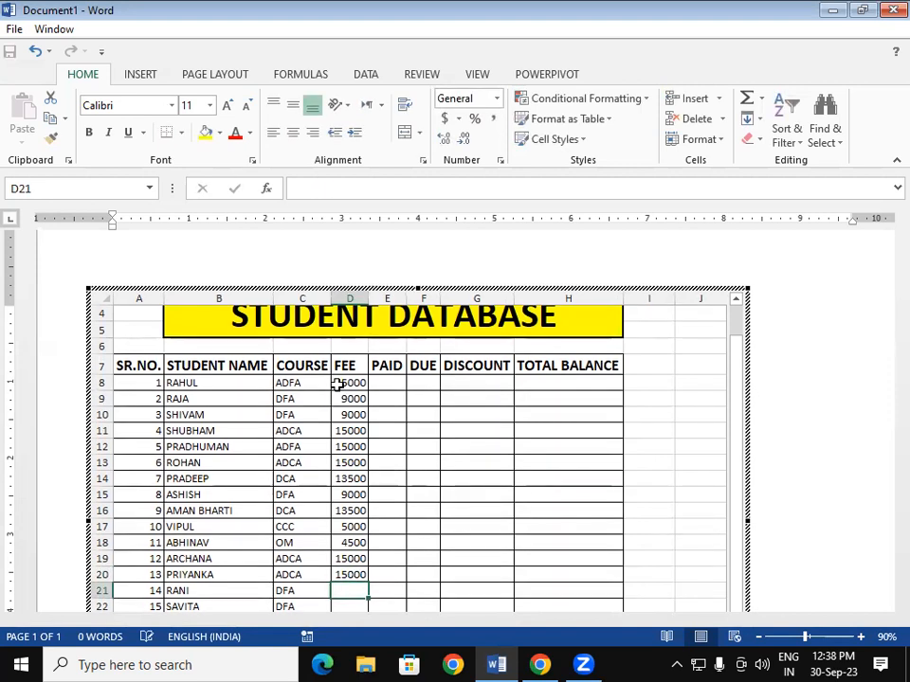
type("9000")
key("Return")
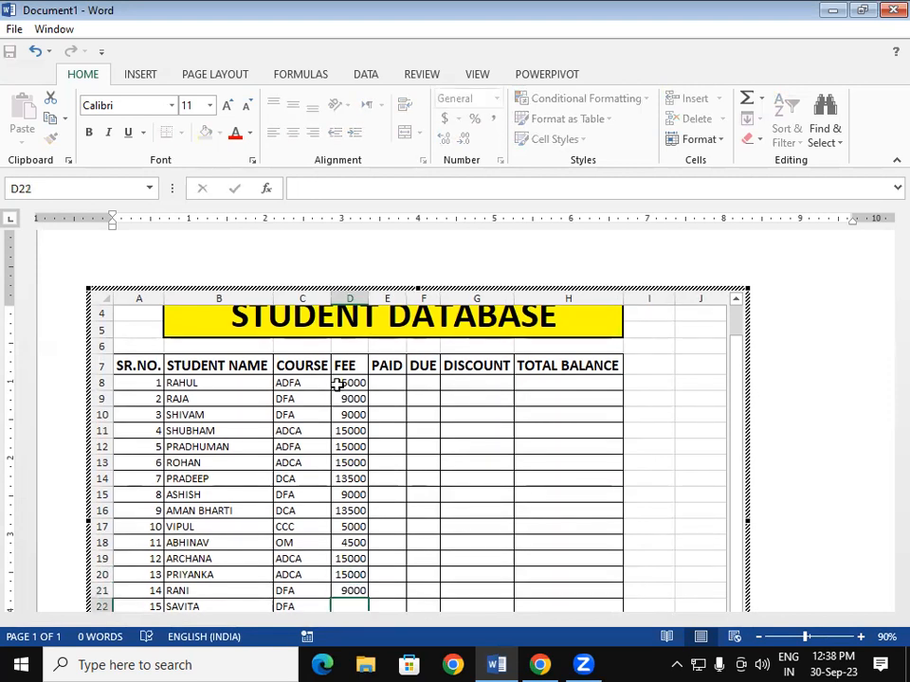
type("9000")
key("Return")
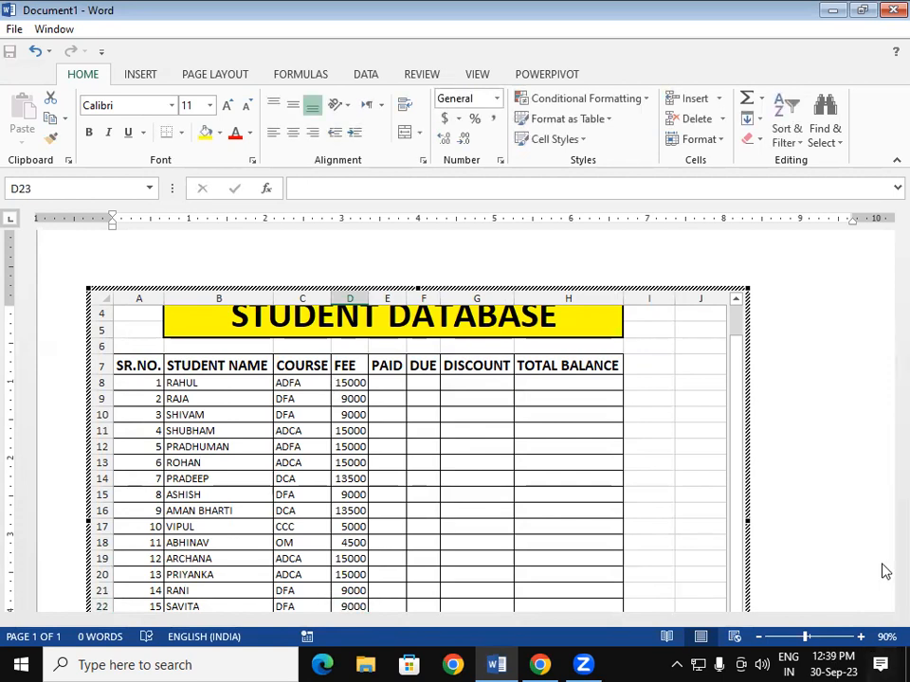
- Re-open the embedded sheet and enter a 15000 fee for student 16 in D23
mouse_move(735, 462)
left_mouse_down()
mouse_move(741, 503)
mouse_move(715, 487)
left_mouse_up()
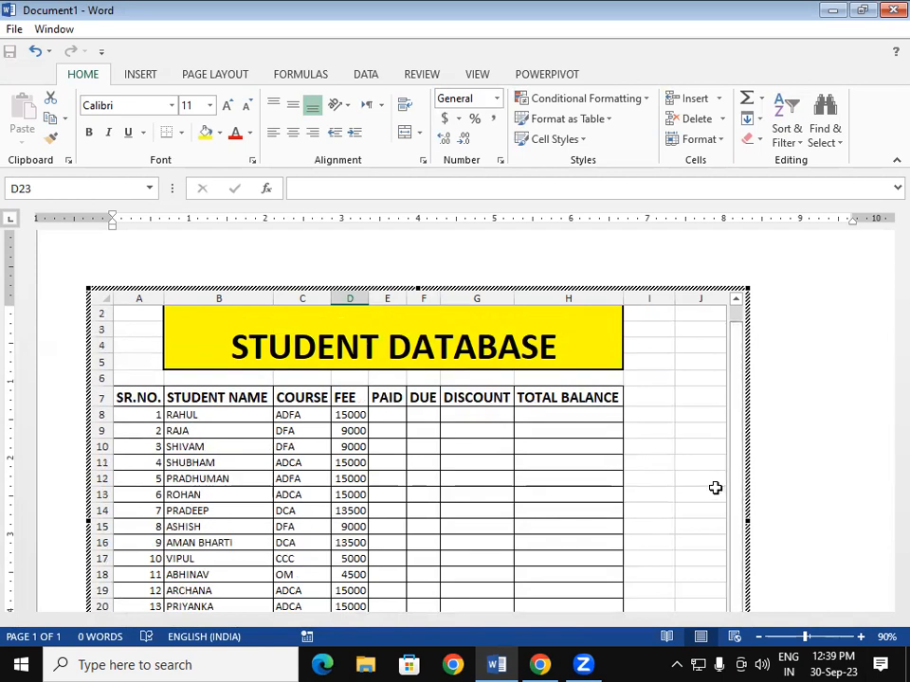
left_click(885, 370)
scroll(885, 411, "down", 3)
double_click(343, 459)
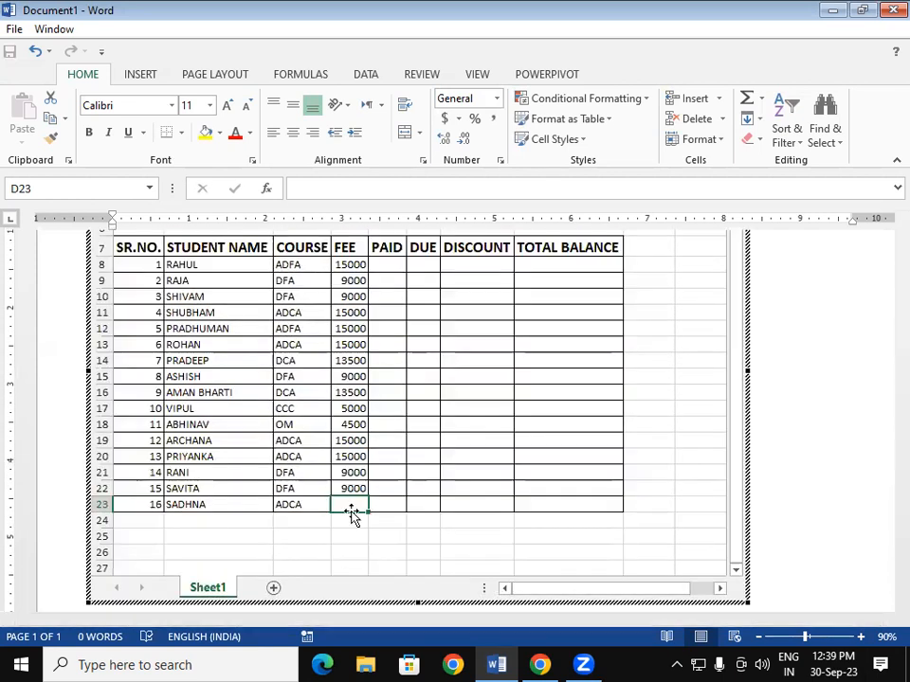
type("15000")
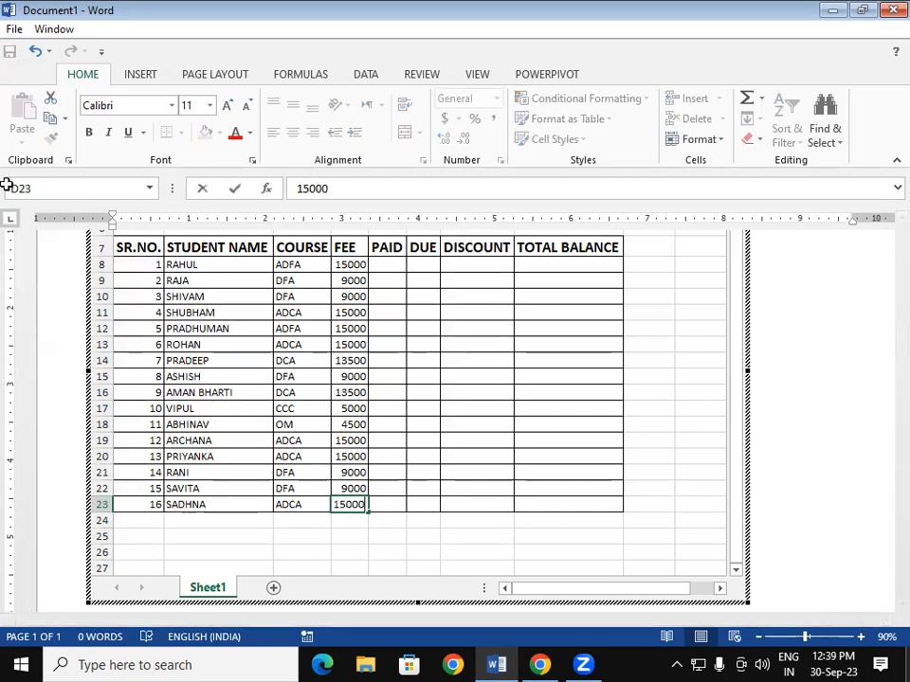
left_click(476, 408)
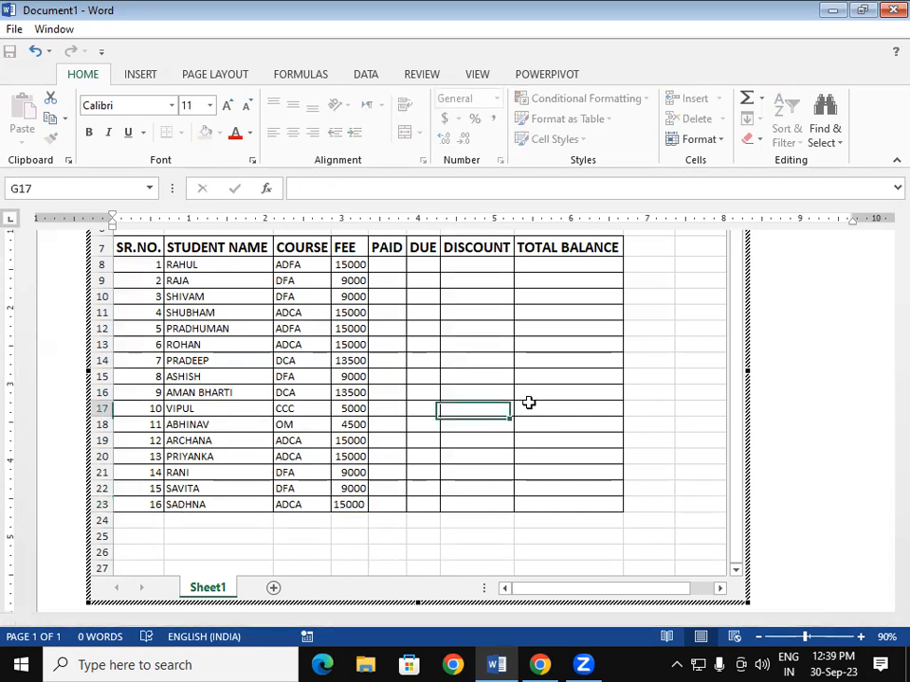
left_click(883, 423)
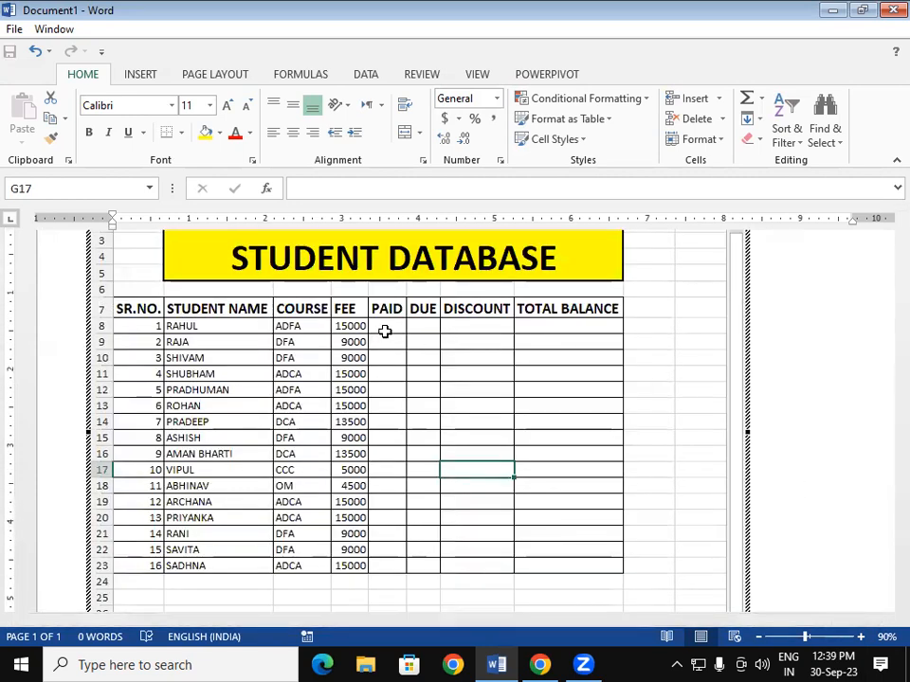
left_click(384, 328)
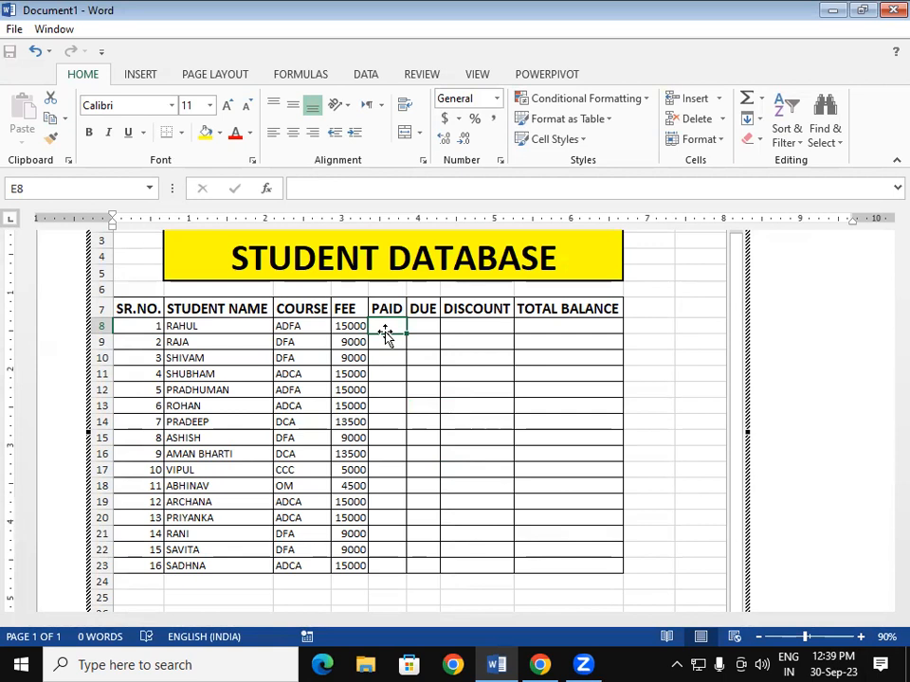
- Enter paid amounts 3000, 7000, 1500 and 1500 for RAHUL, RAJA, SHIVAM and SHUBHAM
type("3000")
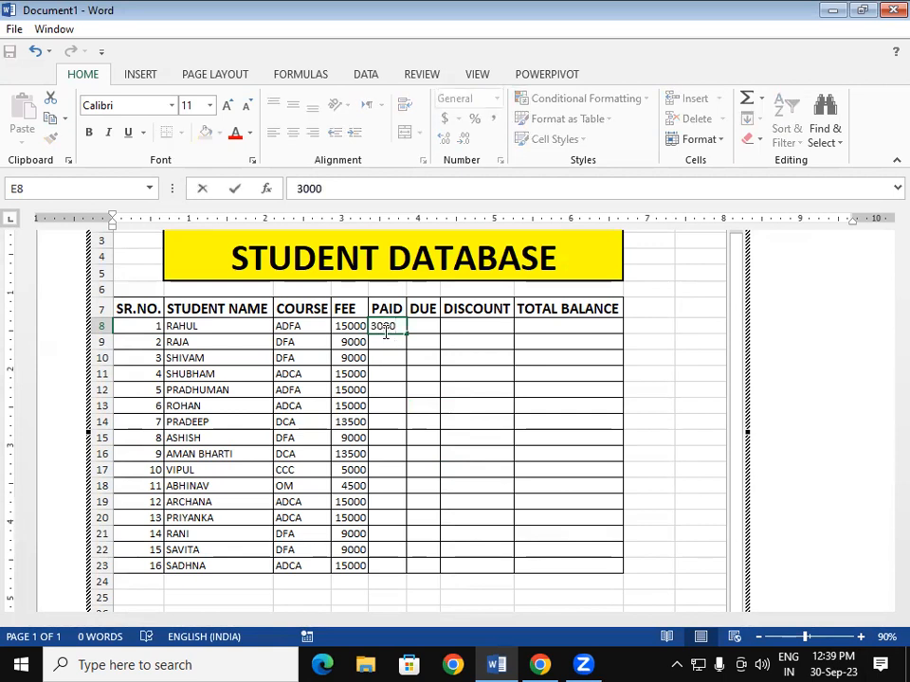
key("Return")
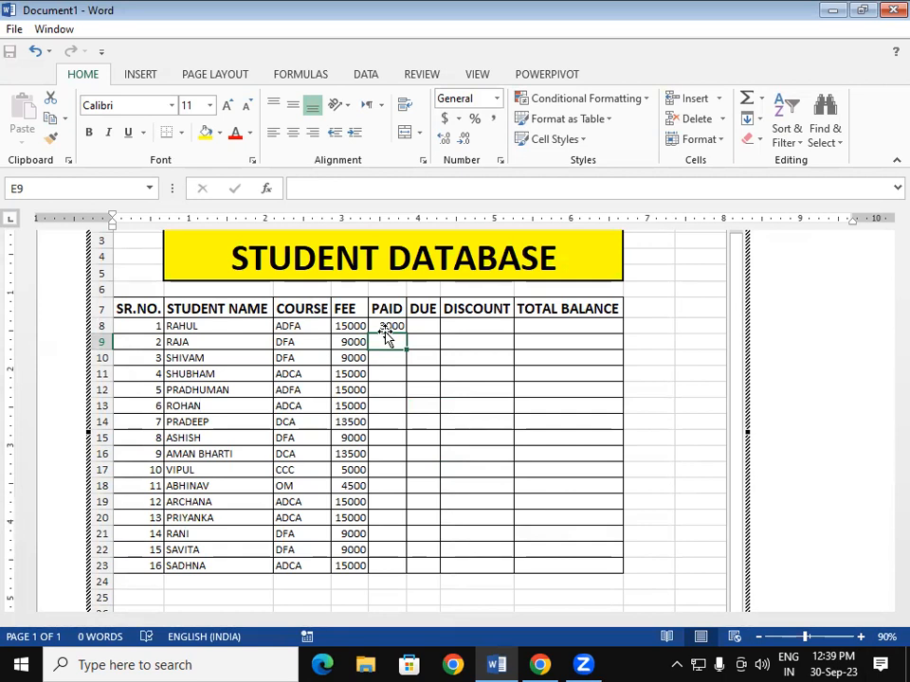
type("7000")
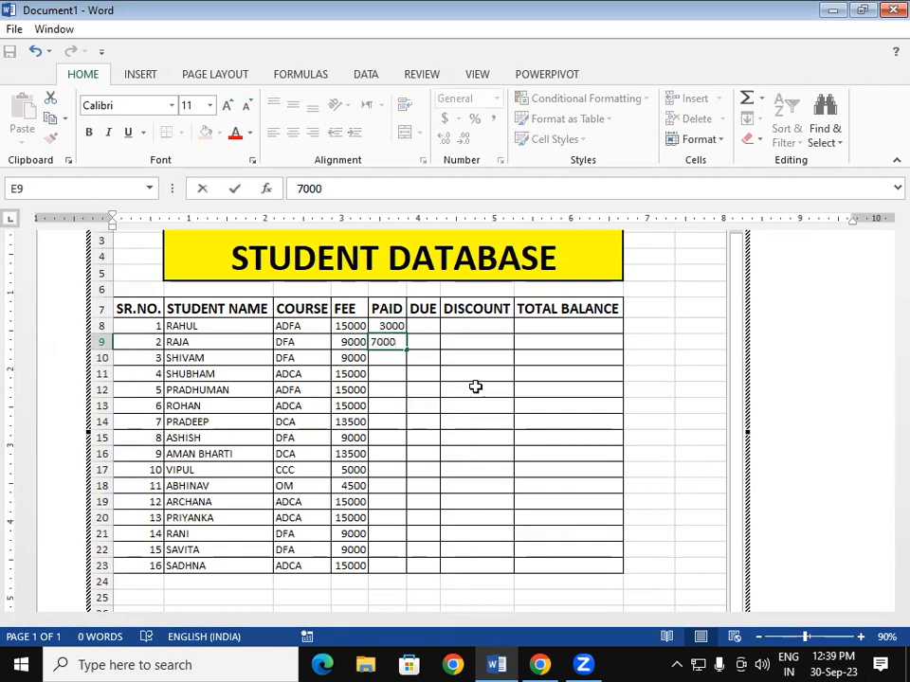
key("Return")
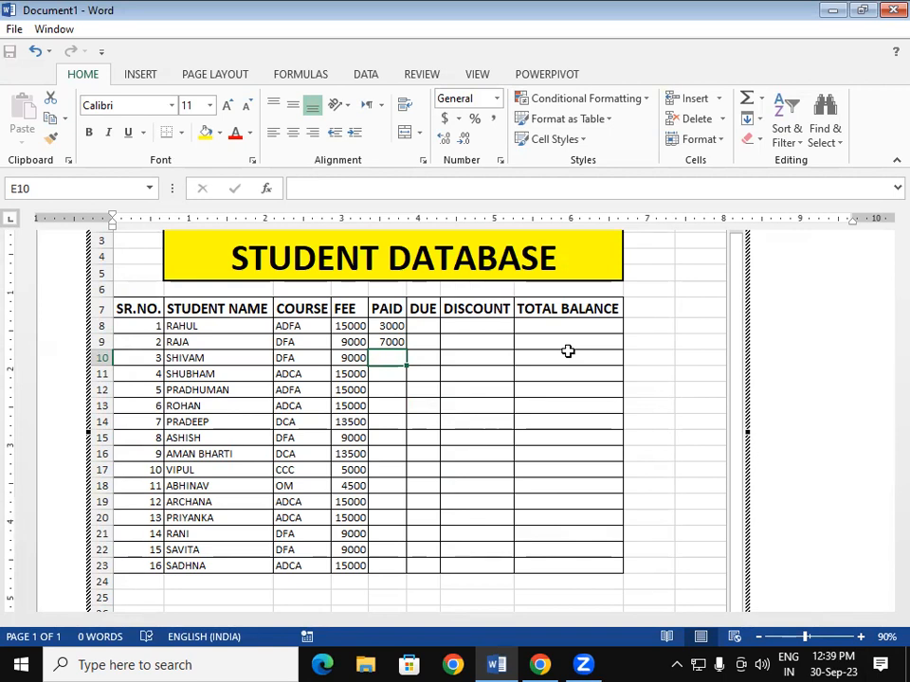
type("1500")
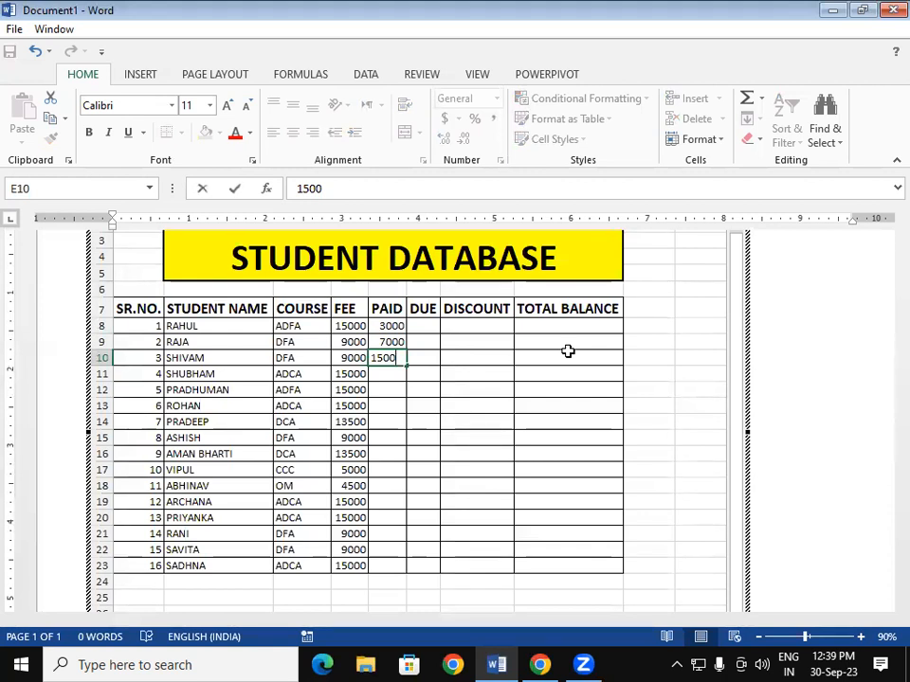
key("Return")
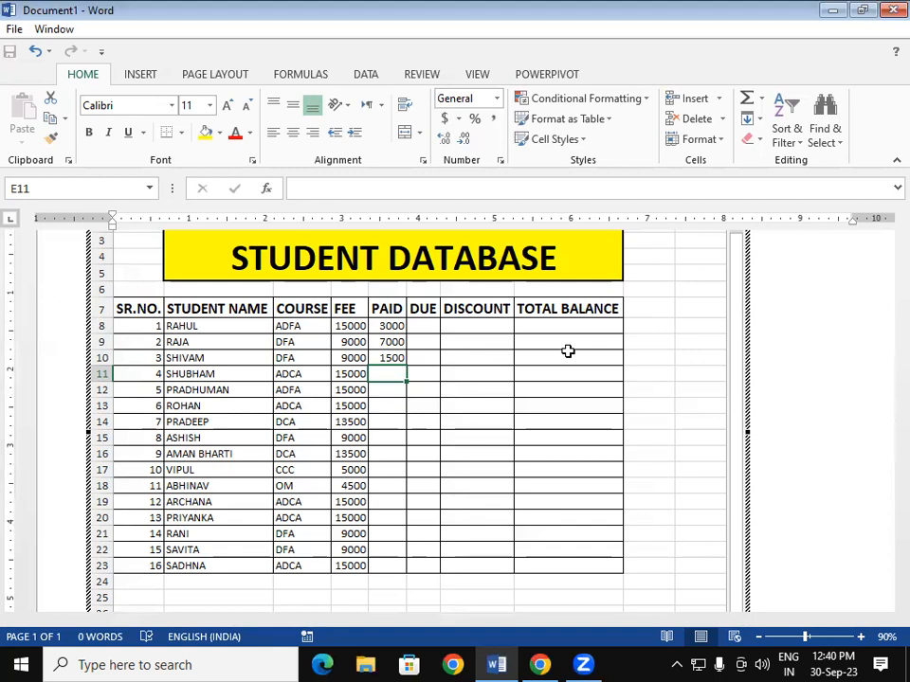
type("1500")
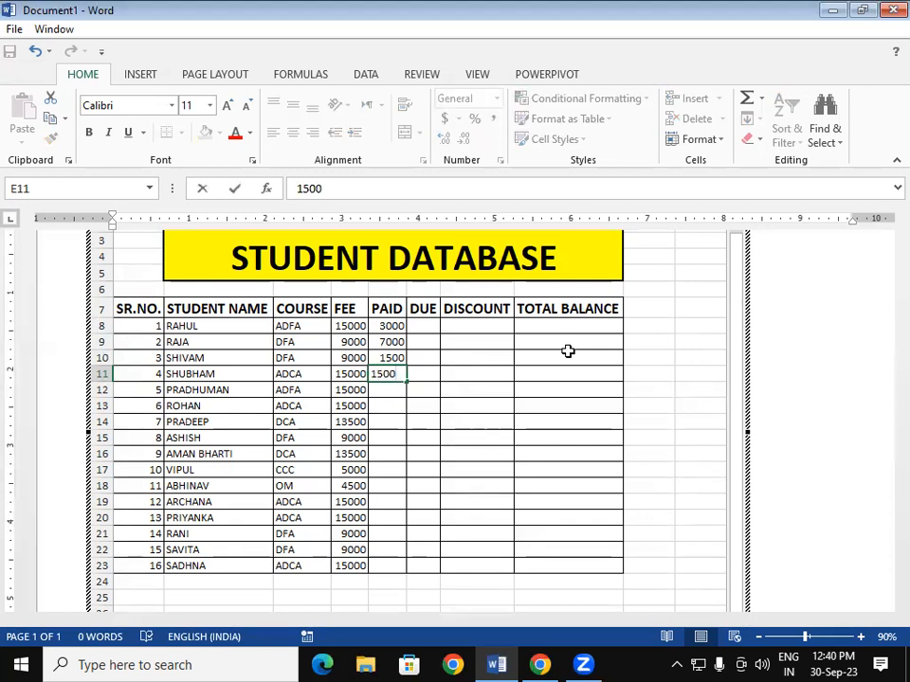
key("Return")
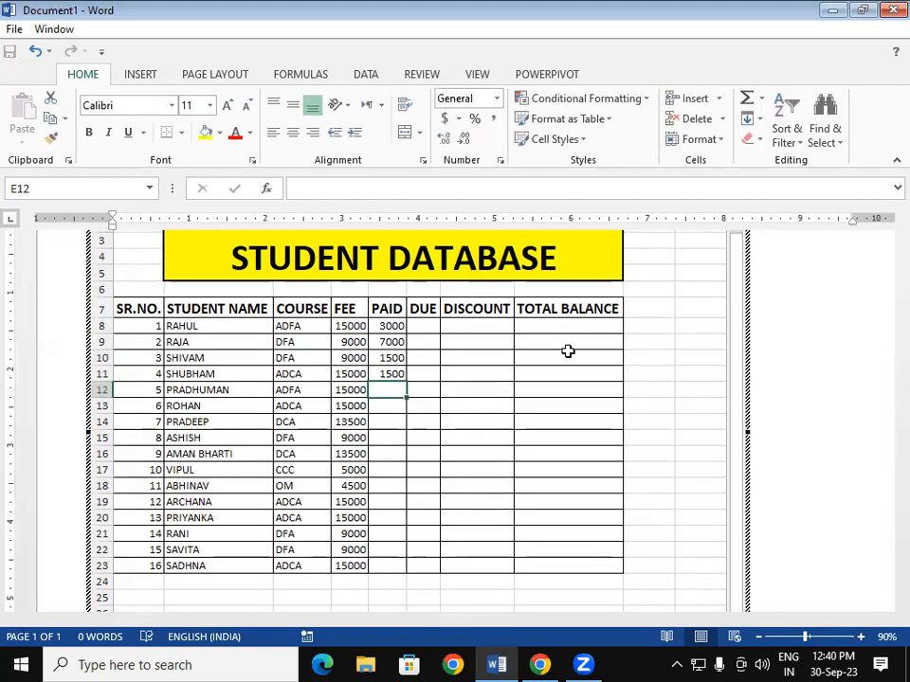
- Enter paid amounts 3000, 3000, 1000, 1500, 7500 and 2000 in E12 through E17
type("3000")
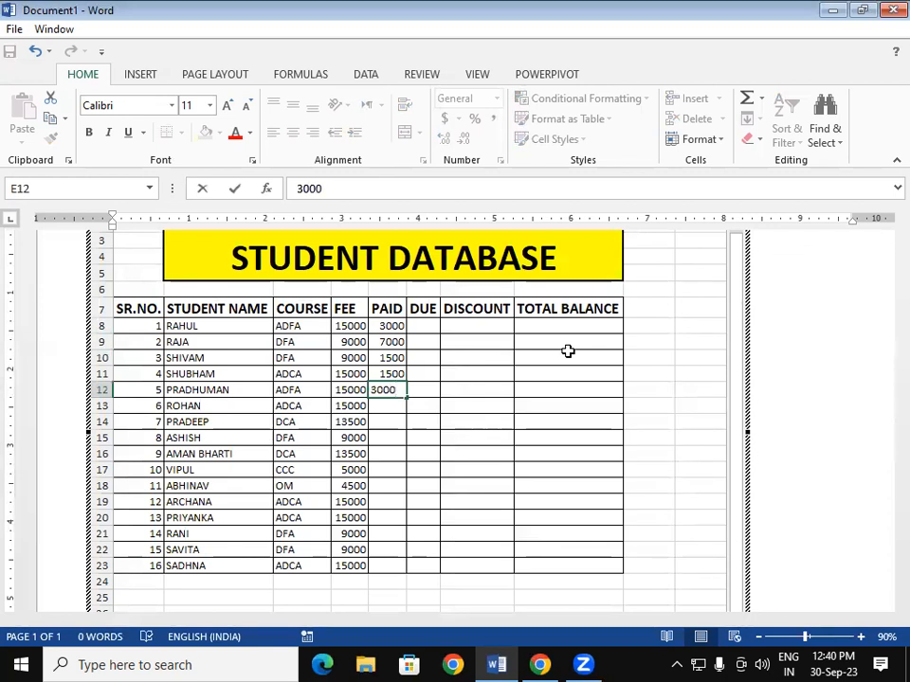
key("Return")
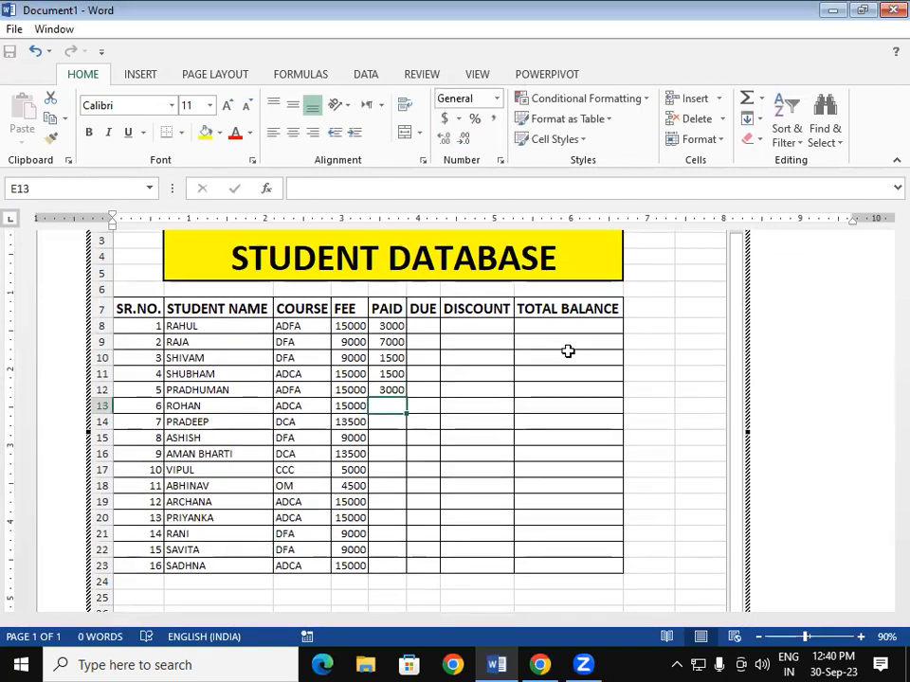
type("3000")
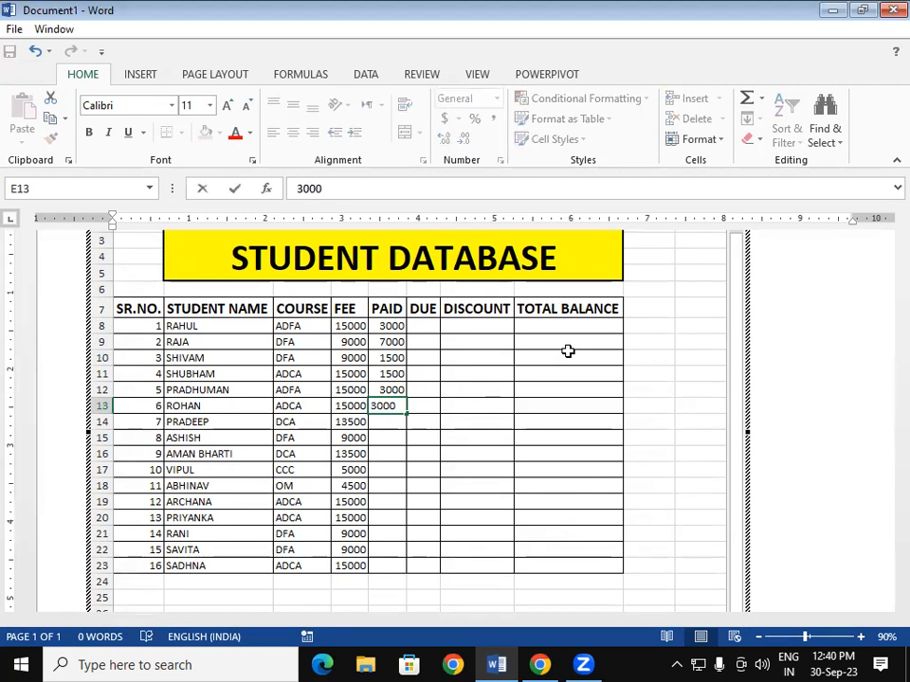
key("Return")
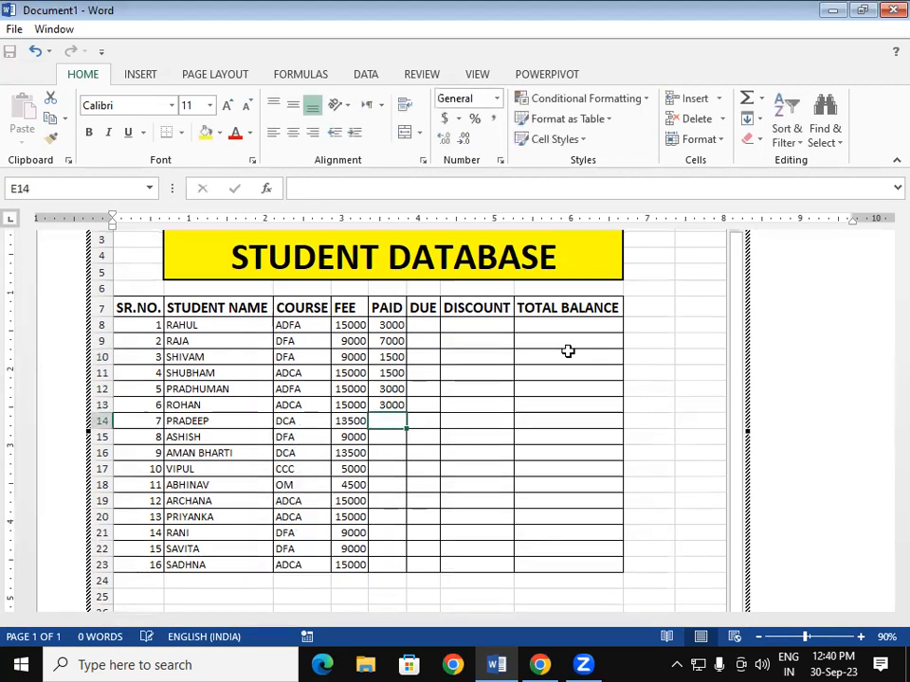
type("1000")
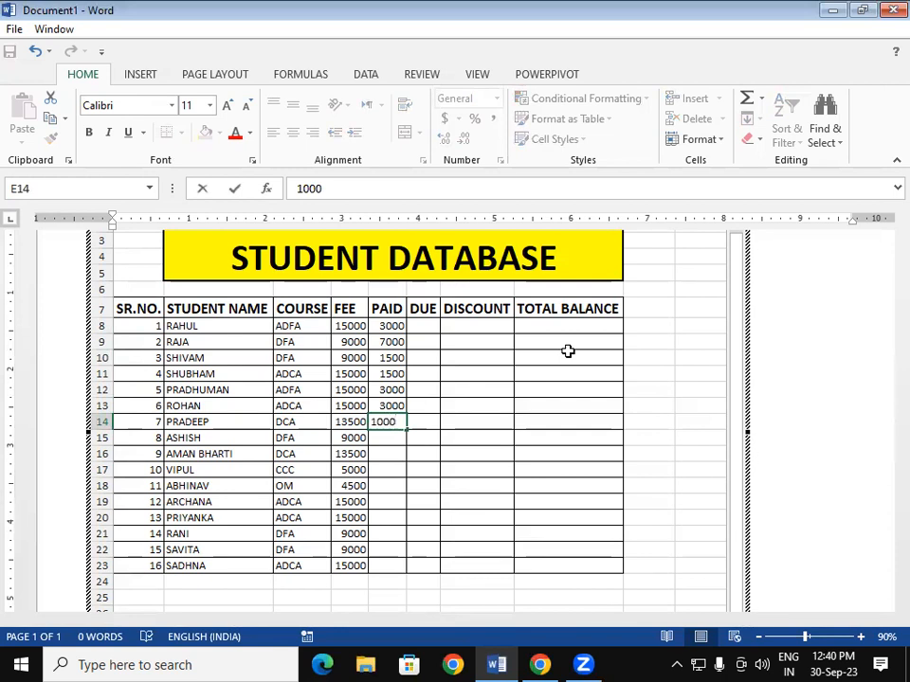
key("Return")
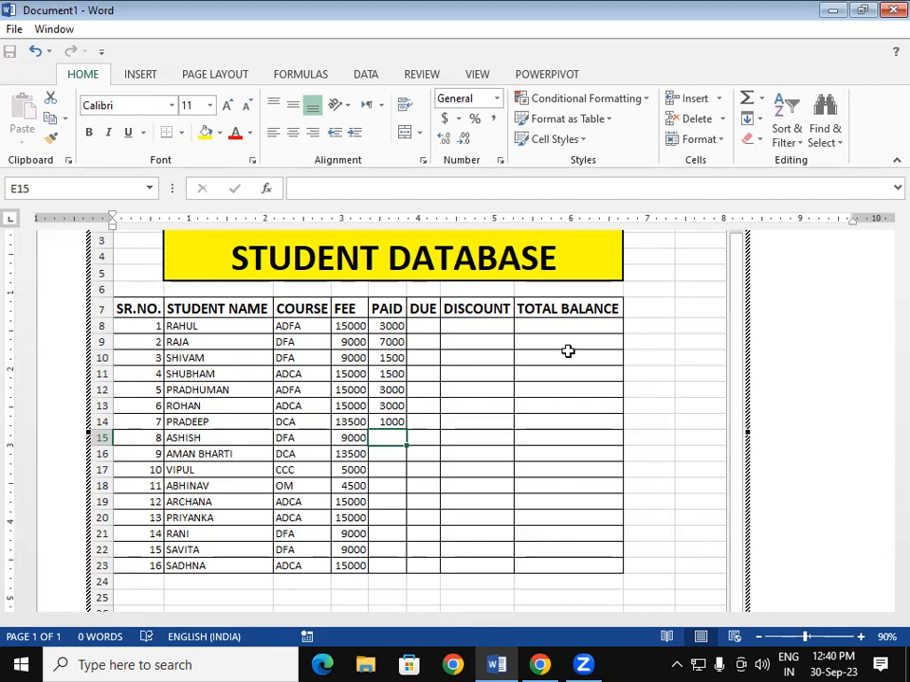
type("1500")
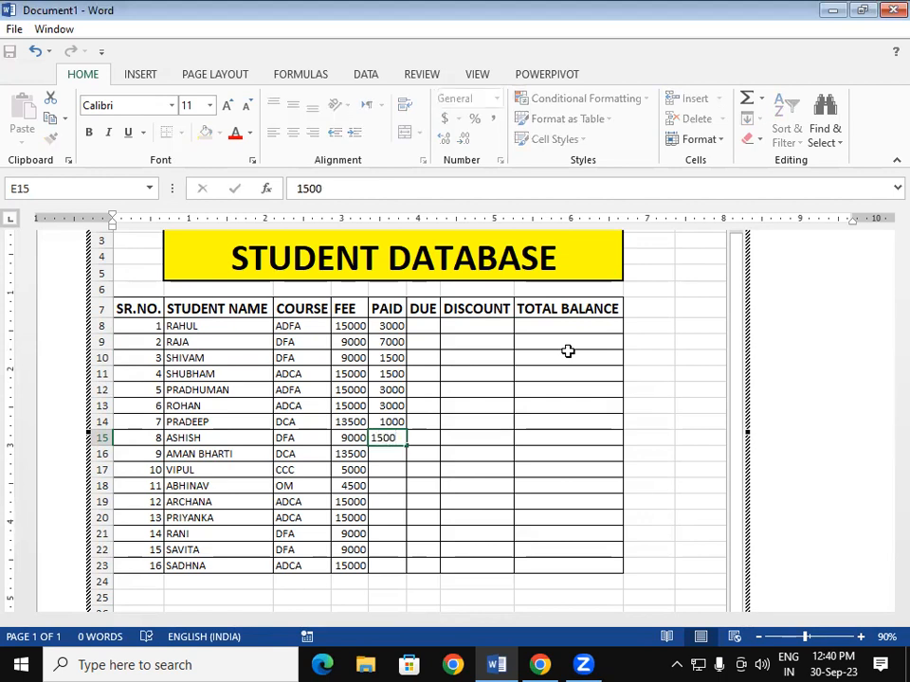
key("Return")
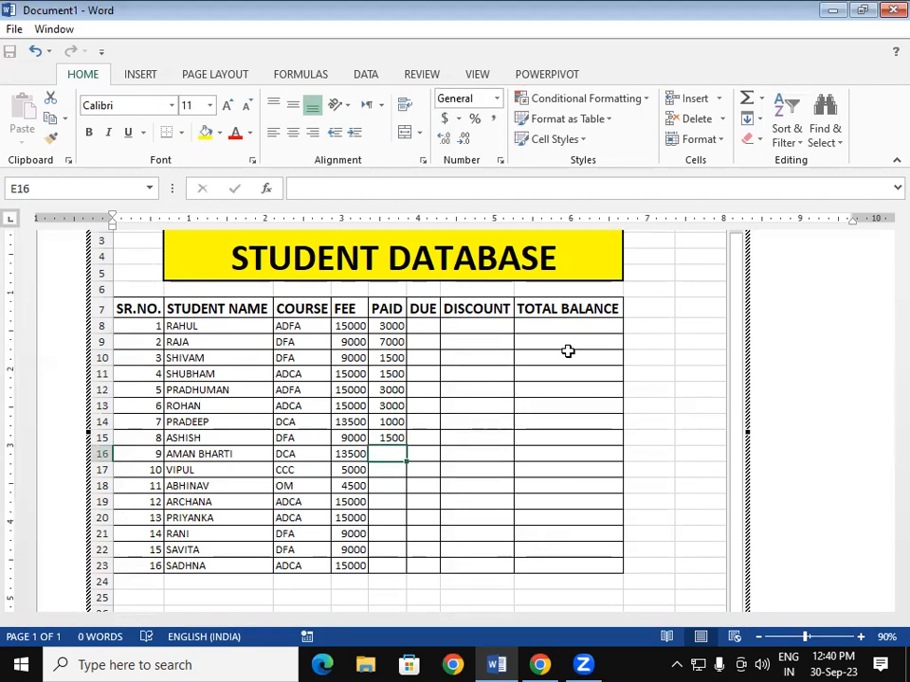
type("7500")
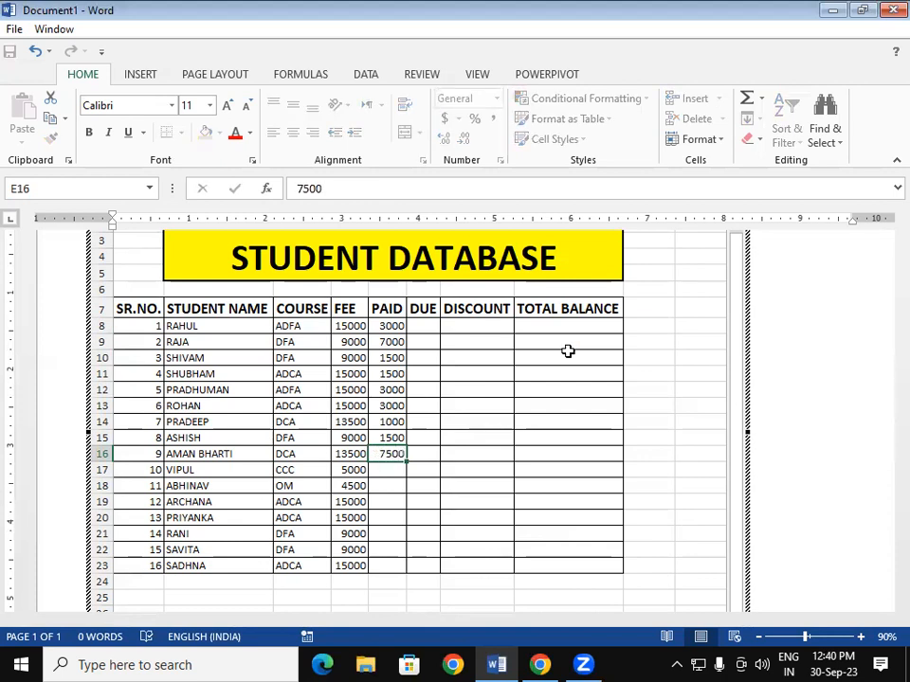
key("Return")
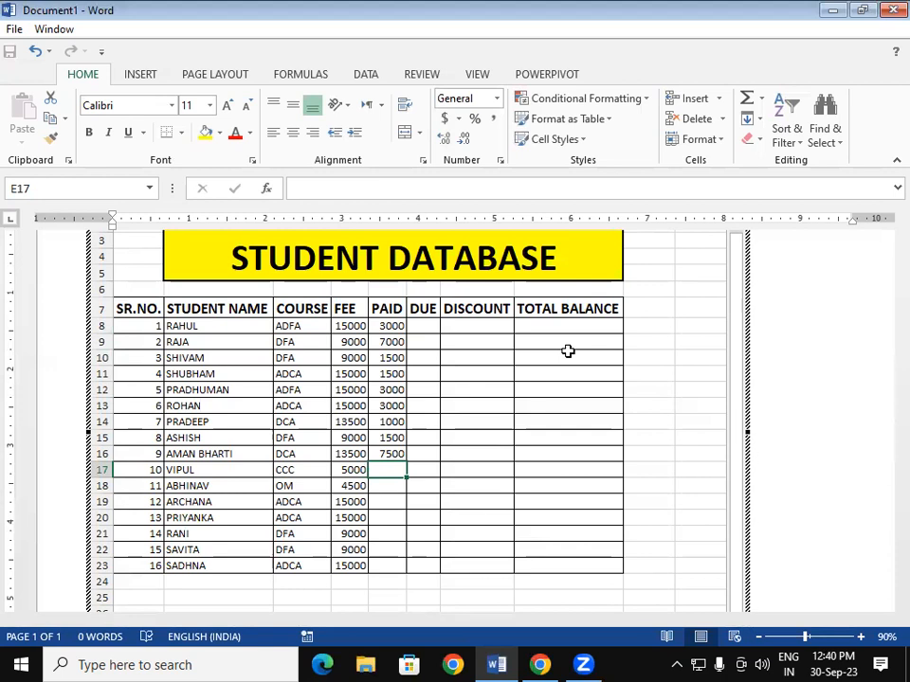
type("2000")
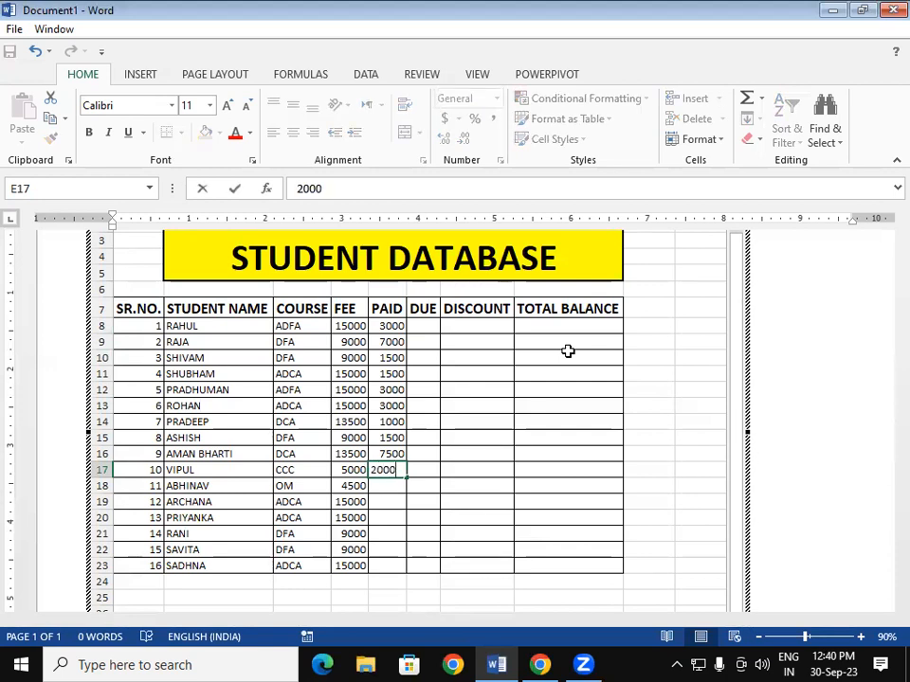
key("Return")
- Enter paid amounts 1500, 3000, 3000, 3000, 3000 and 3000 in E18 through E23
type("1500")
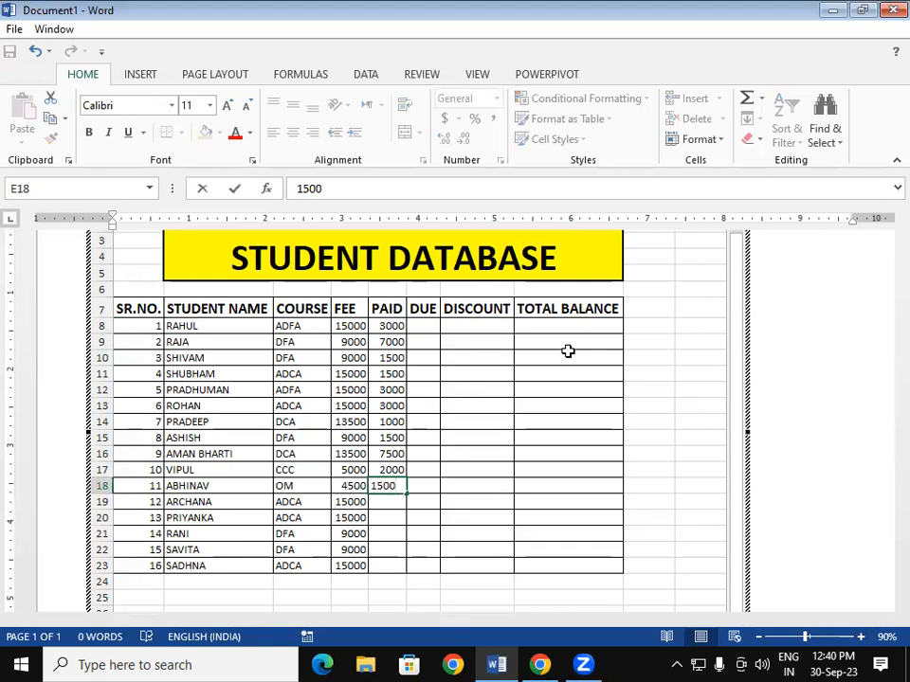
key("Return")
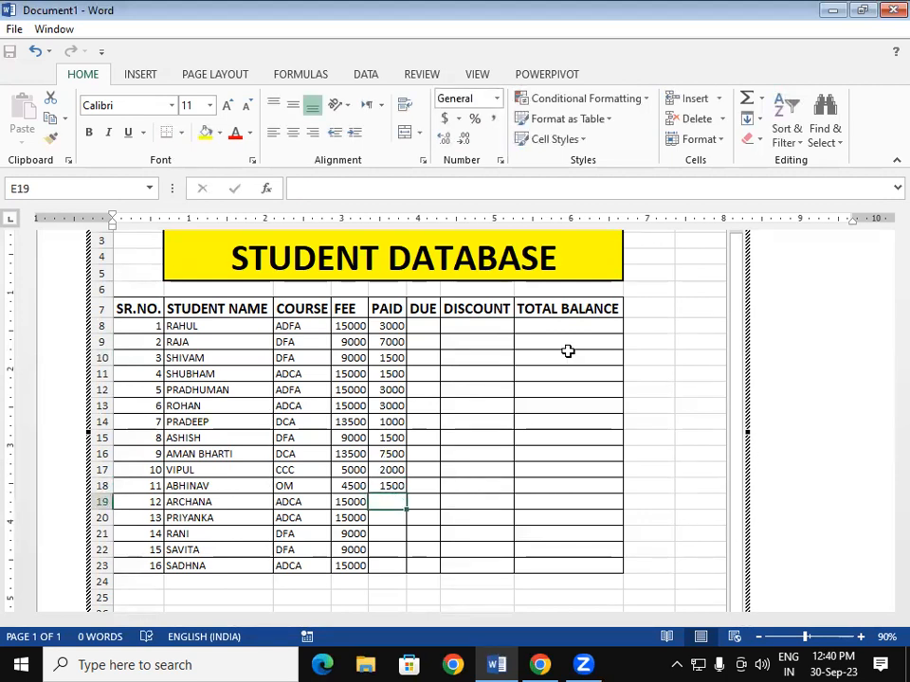
type("3000")
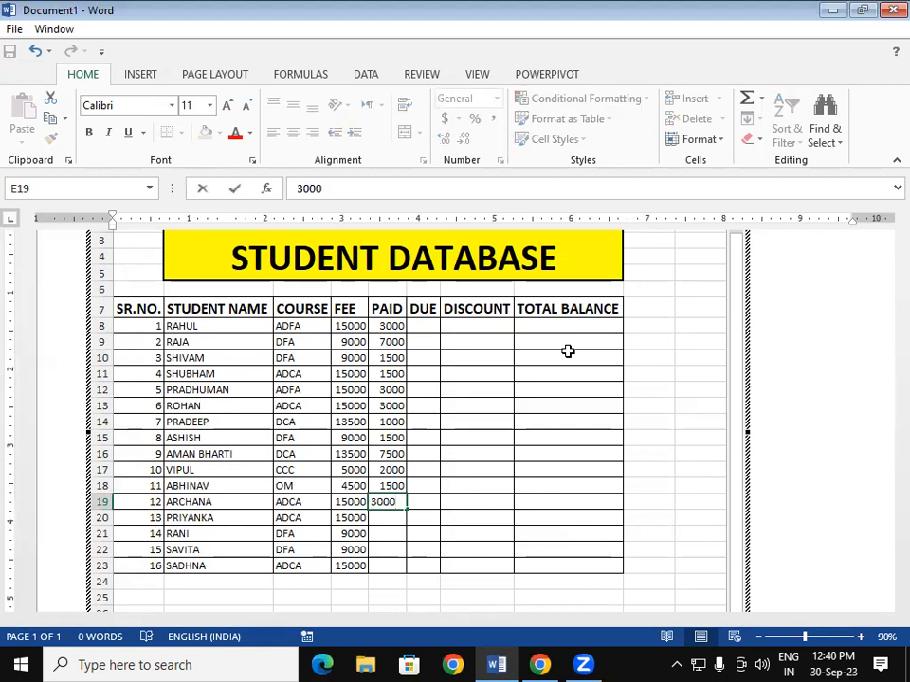
key("Return")
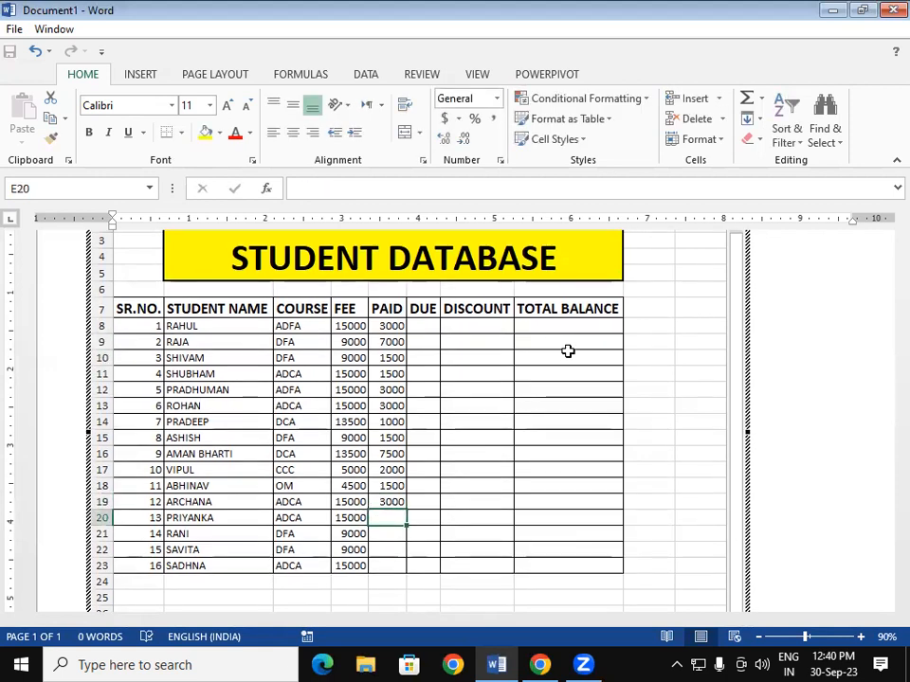
type("3000")
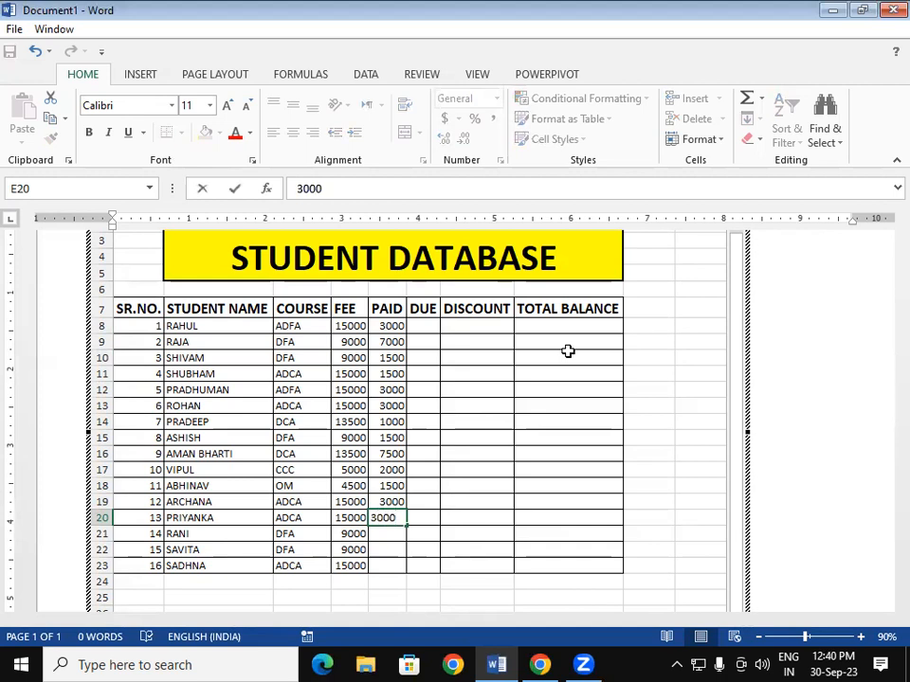
key("Return")
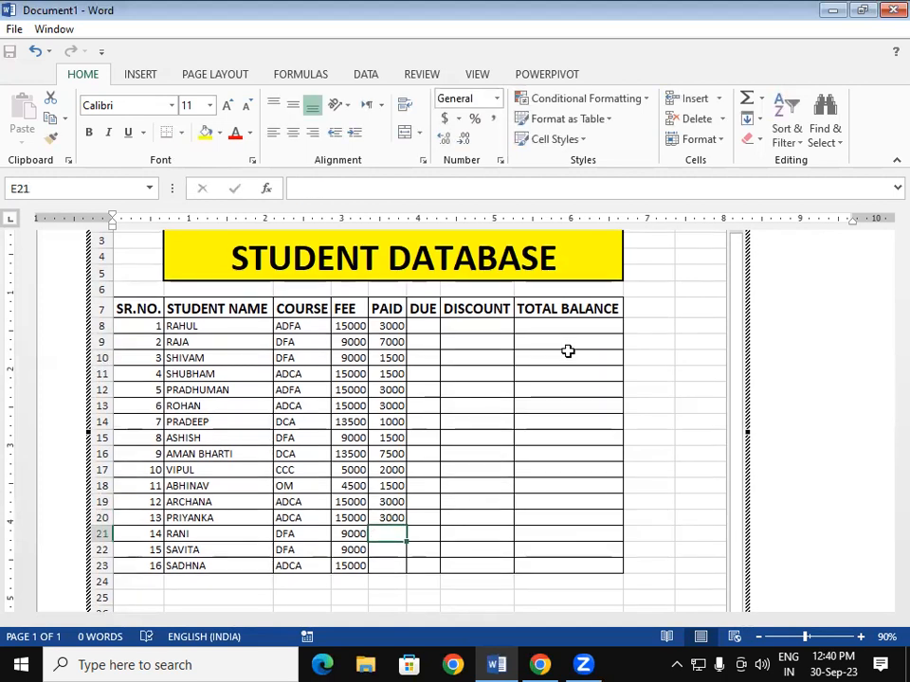
type("3000")
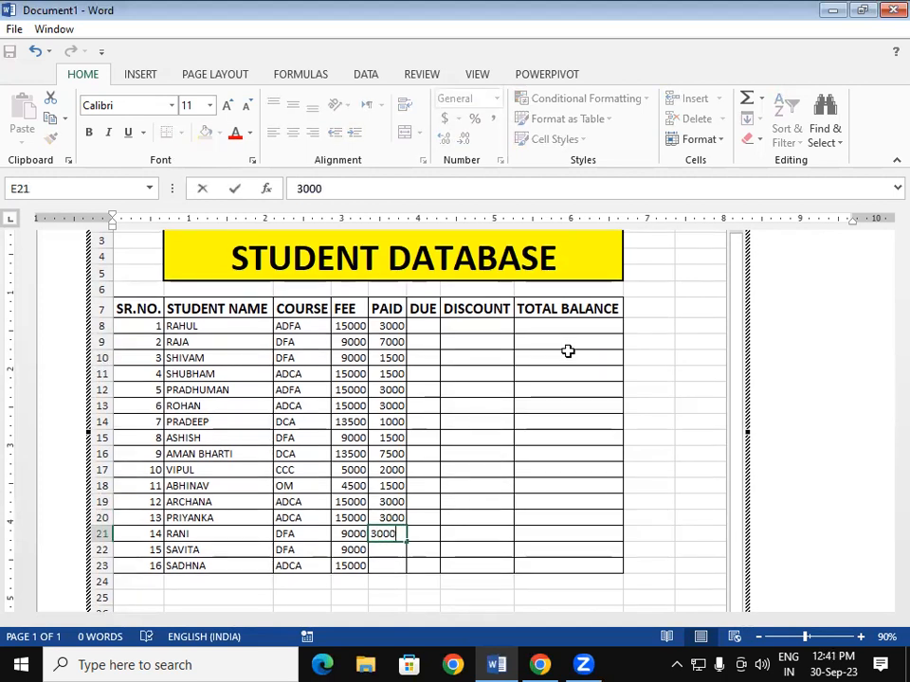
key("Return")
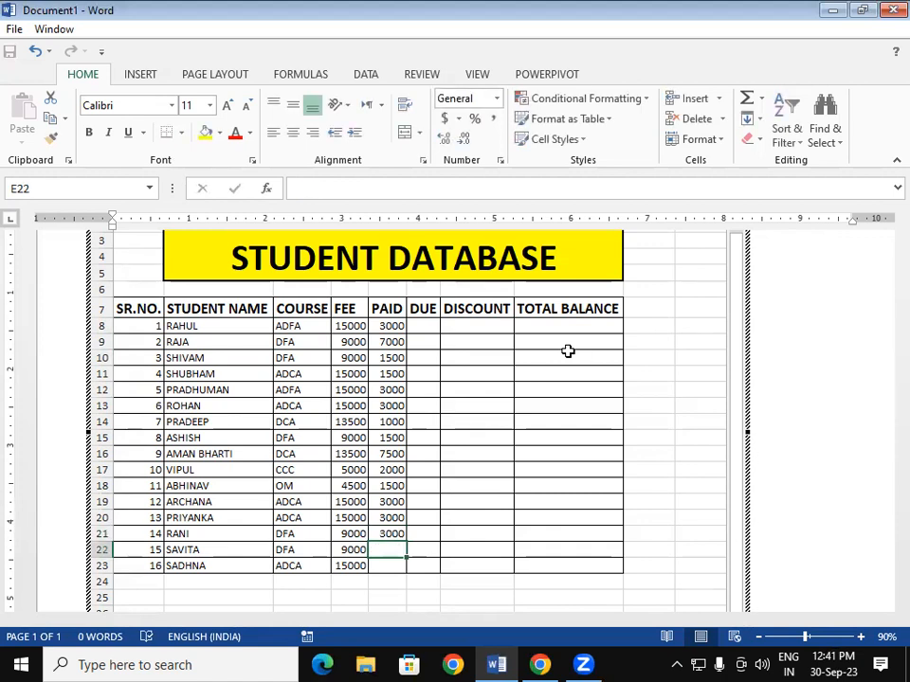
type("3000")
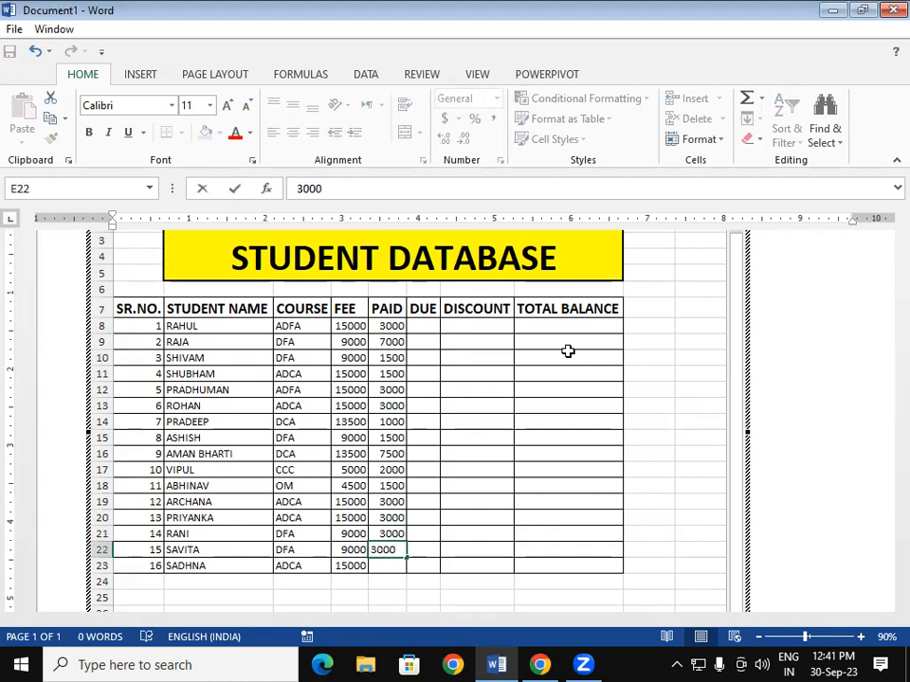
key("Return")
type("3000")
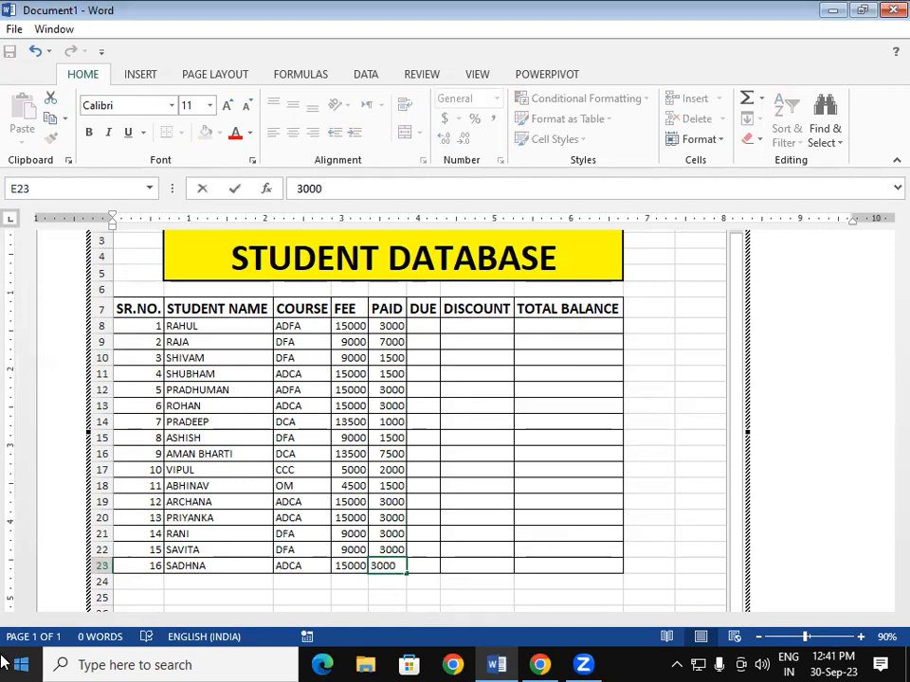
left_click(458, 359)
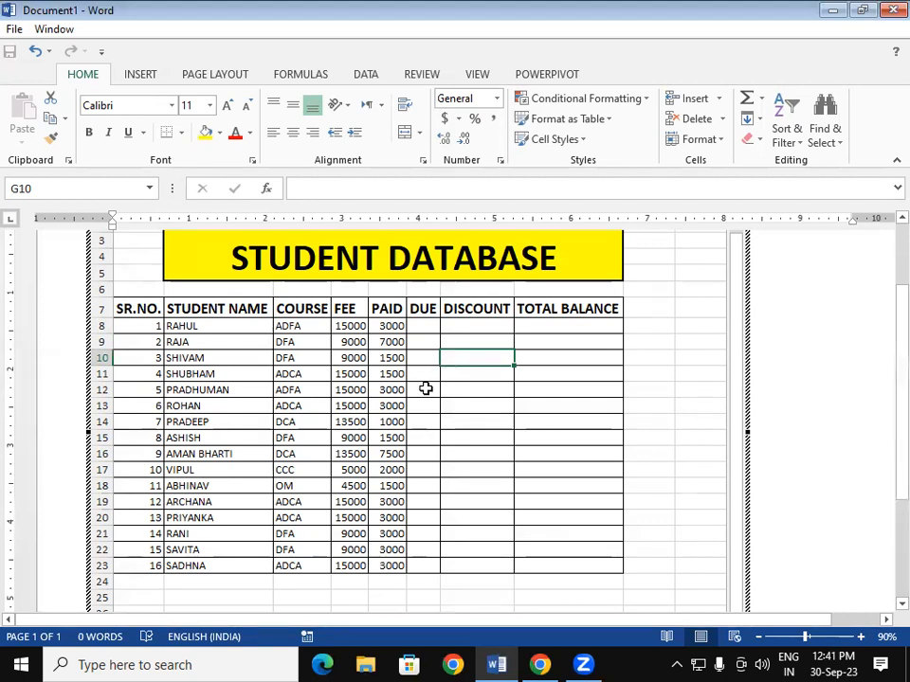
- Start a formula with = in cell F8 under DUE for the first student
left_click(430, 328)
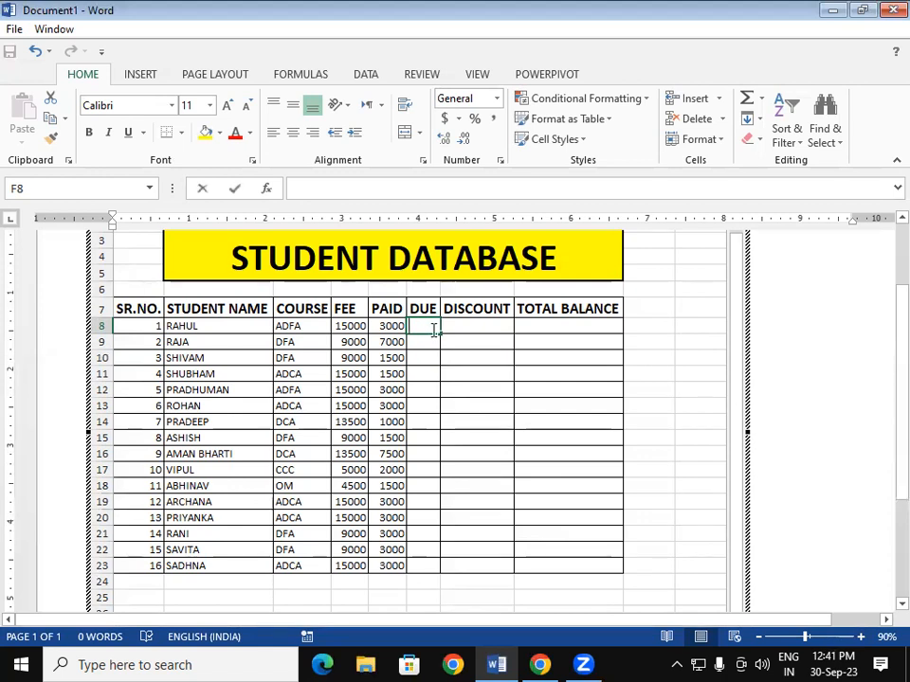
type("=")
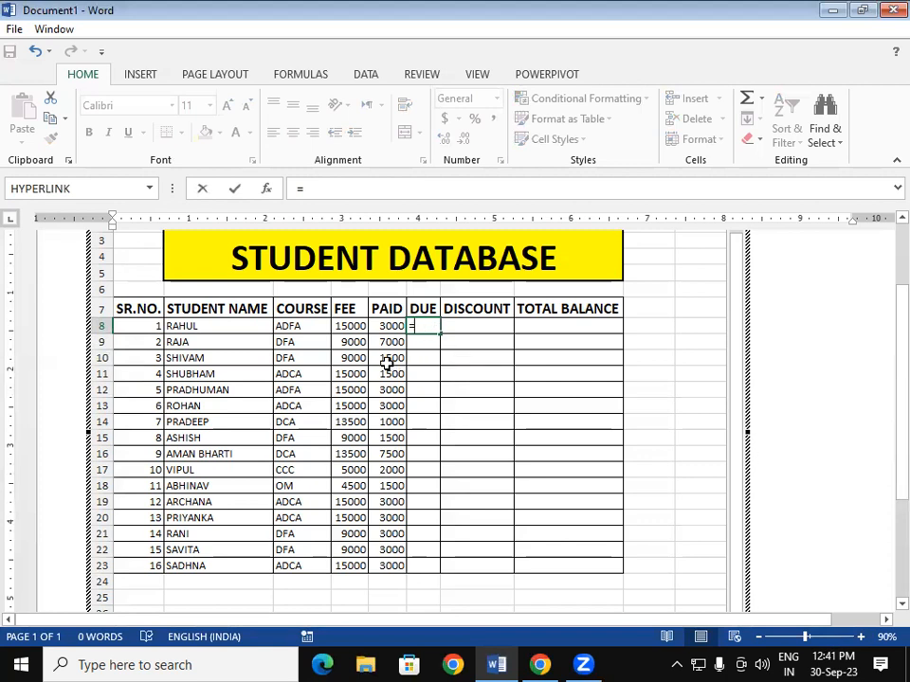
- Enter =D8-E8 in F8, removing a stray +J13 reference before confirming
left_click(338, 324)
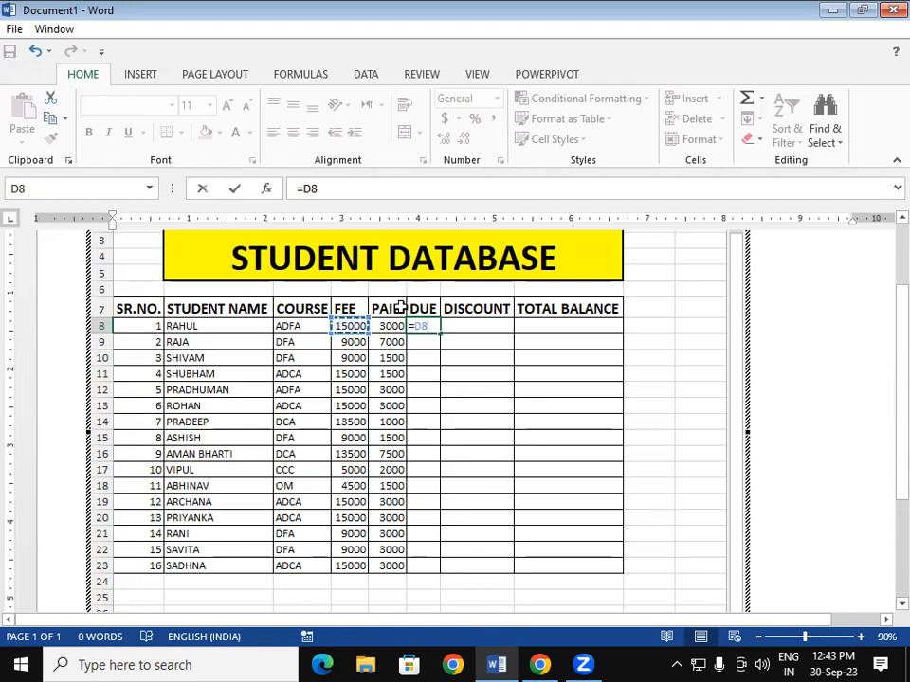
type("-")
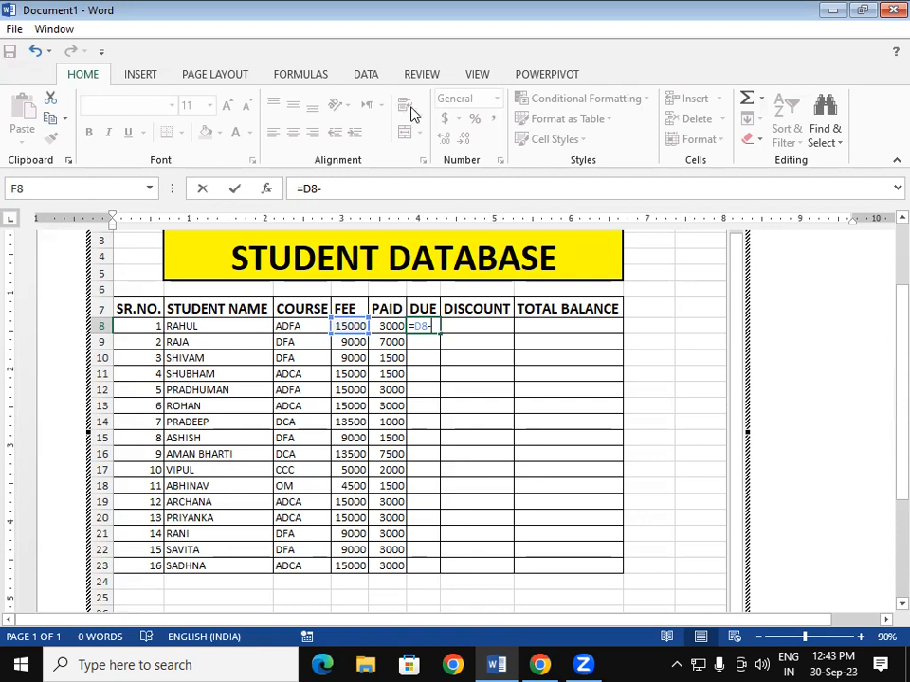
left_click(390, 324)
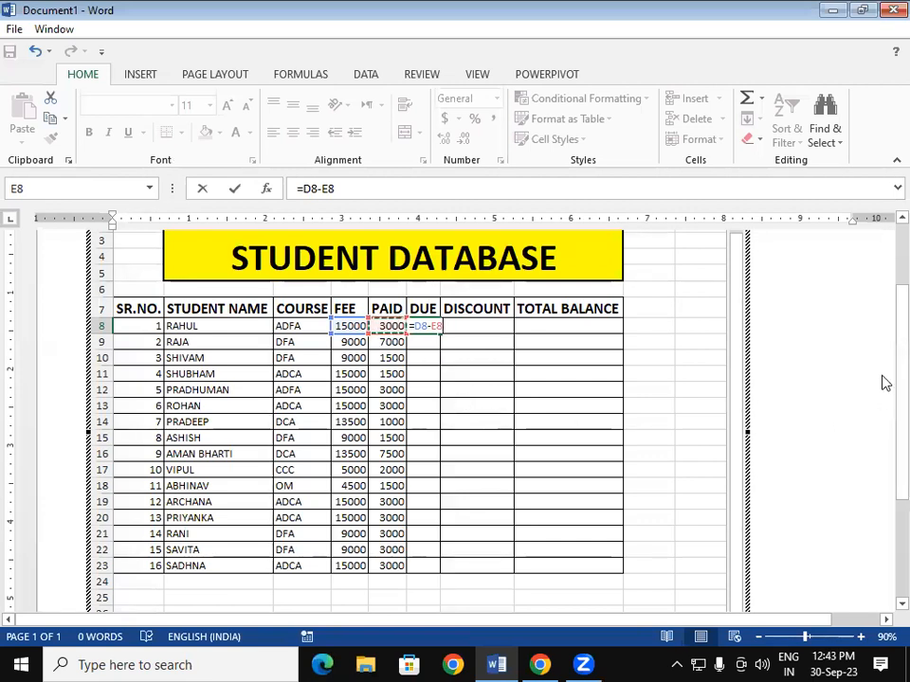
left_click(882, 222)
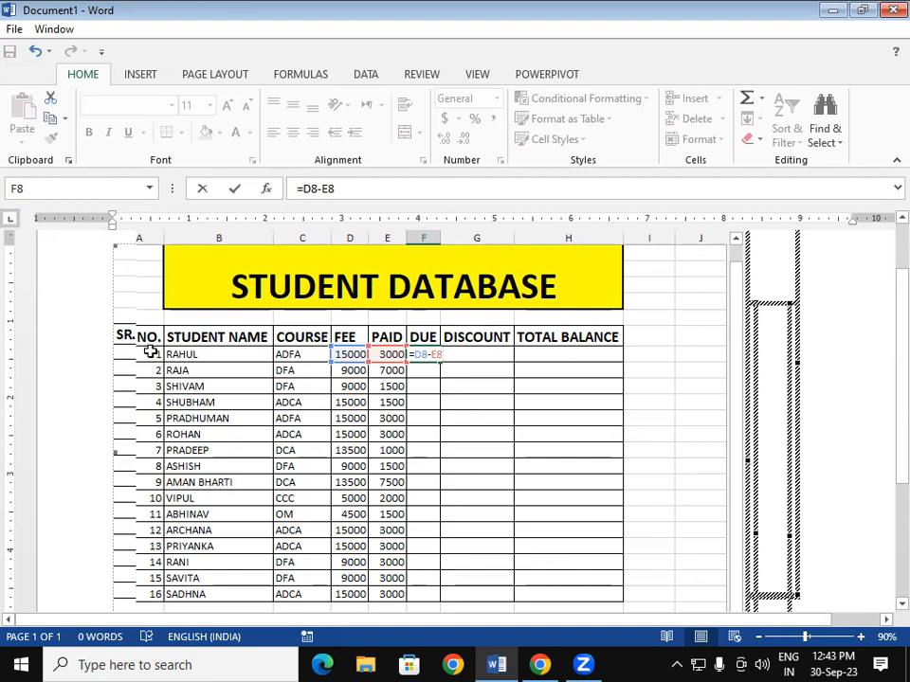
type("+")
left_click(680, 434)
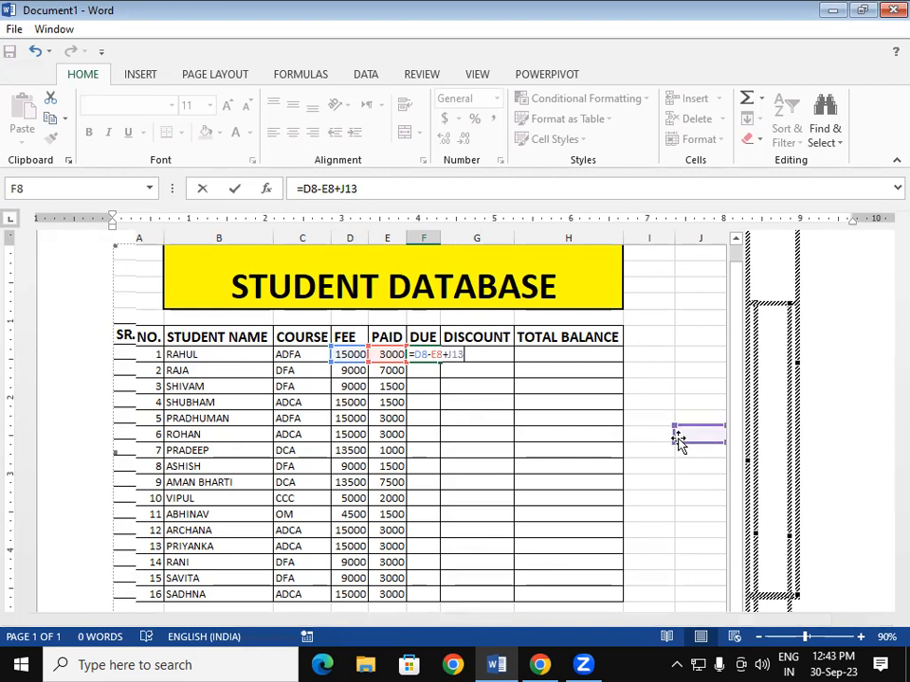
key("BackSpace")
key("BackSpace")
key("BackSpace")
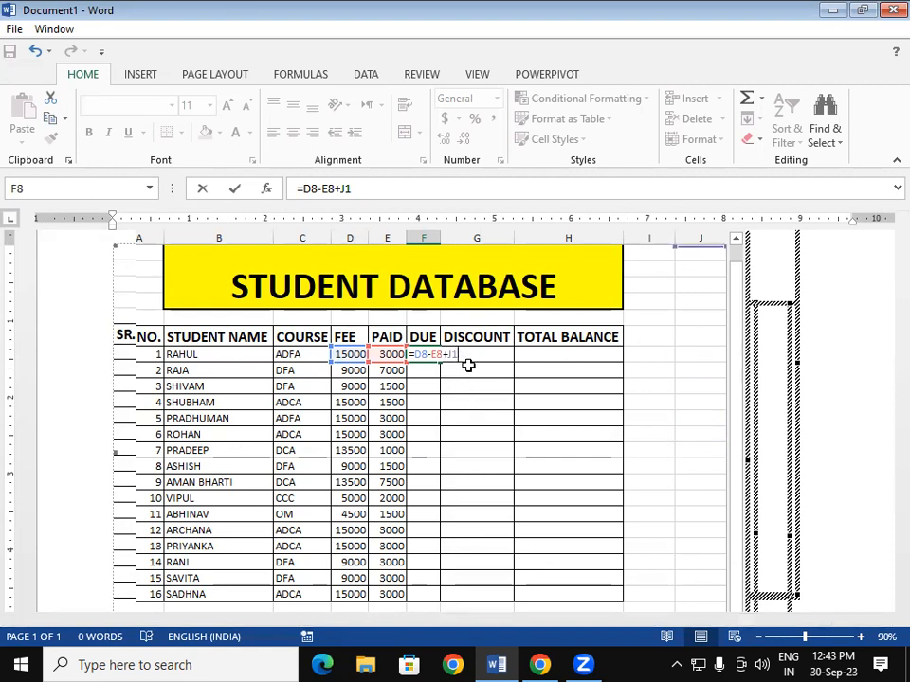
key("BackSpace")
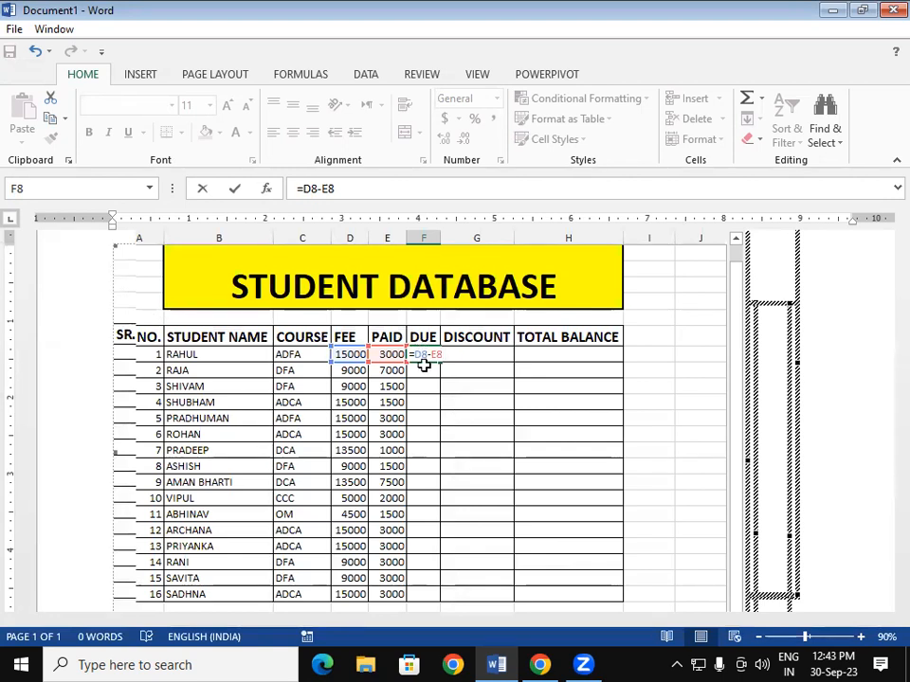
key("Return")
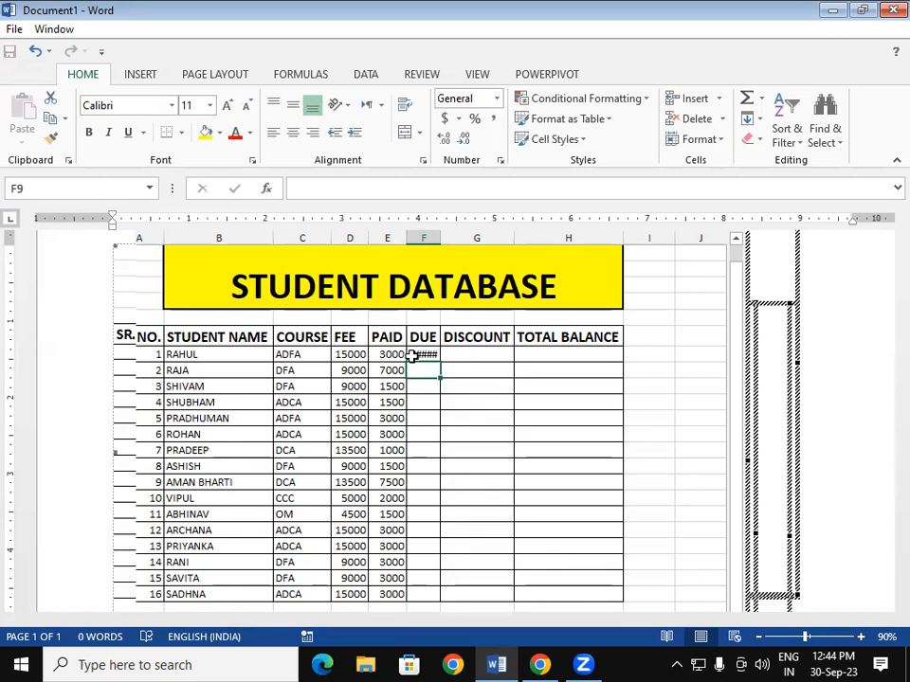
- Autofit the DUE column so the 12000 result displays
double_click(441, 235)
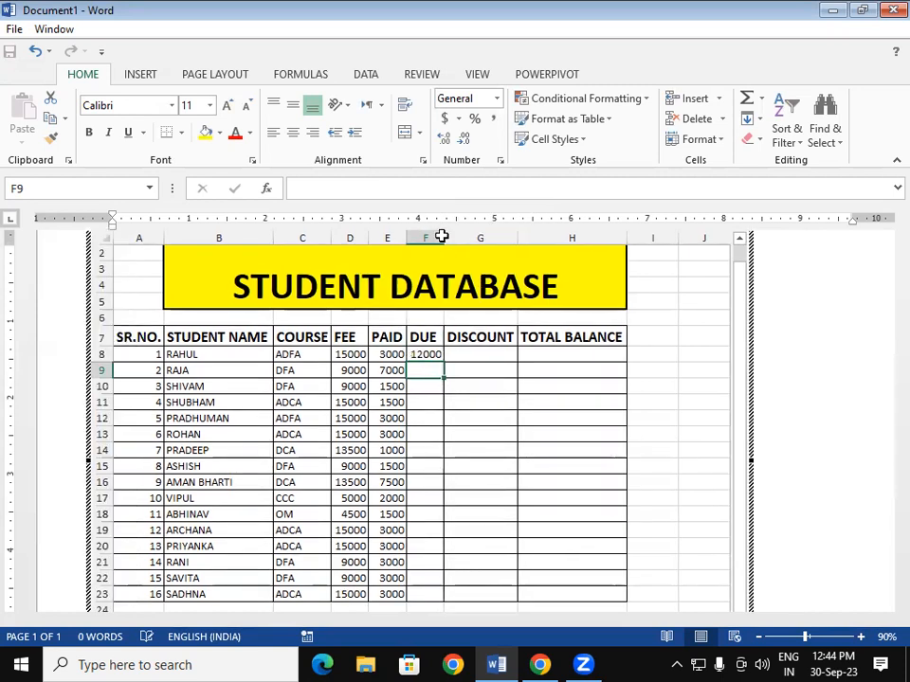
left_click(503, 467)
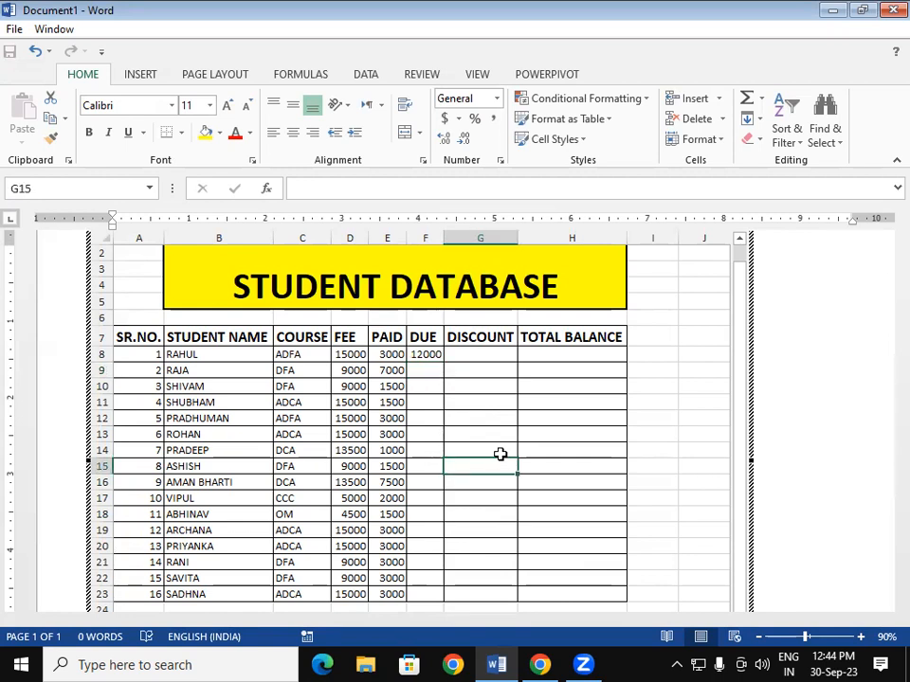
left_click(883, 352)
scroll(883, 383, "down", 2)
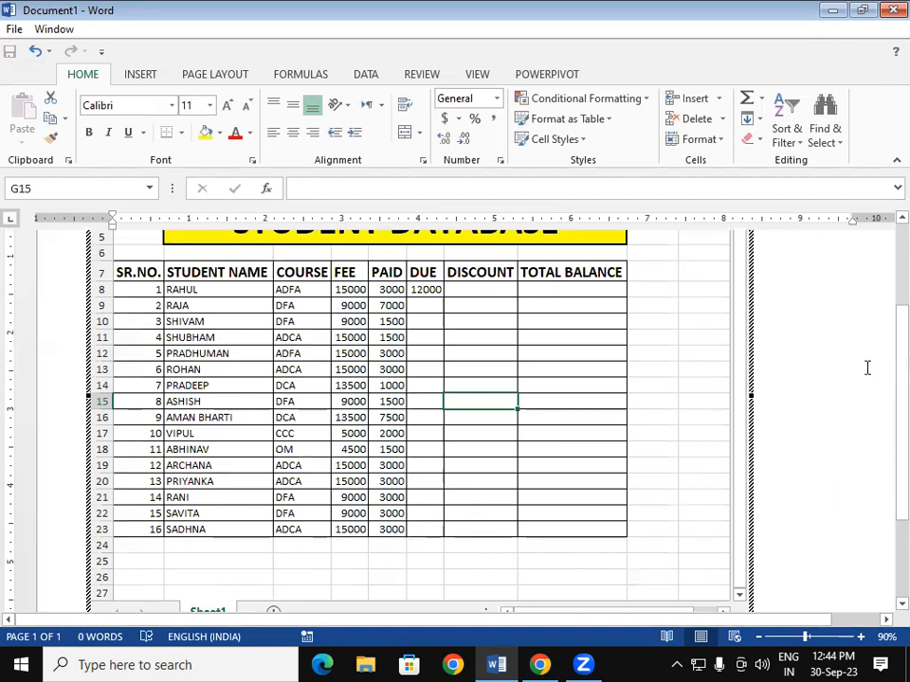
- Copy the F8 due formula down the DUE column to F23
left_click(431, 290)
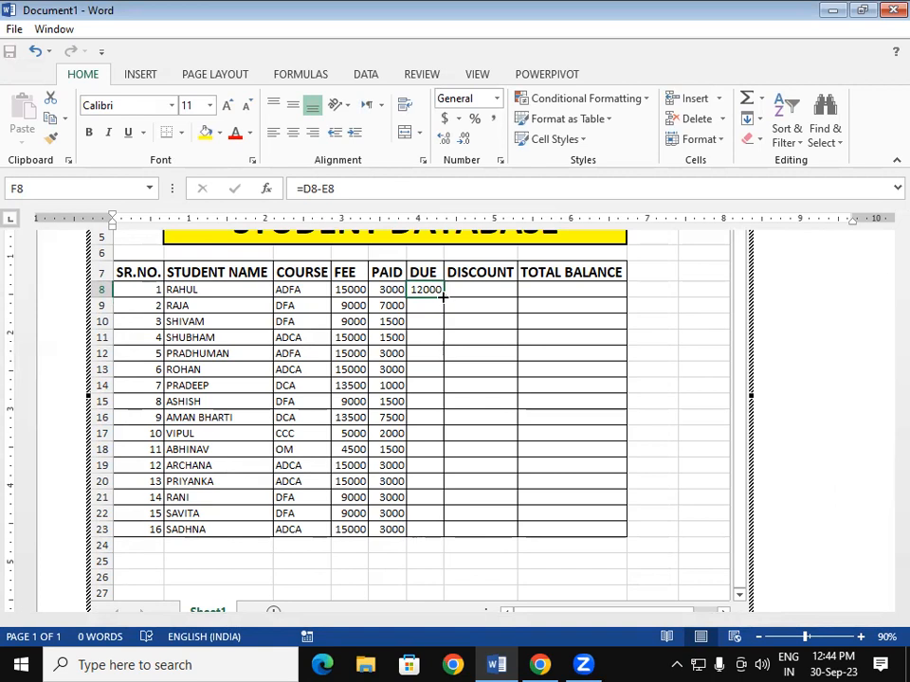
double_click(442, 298)
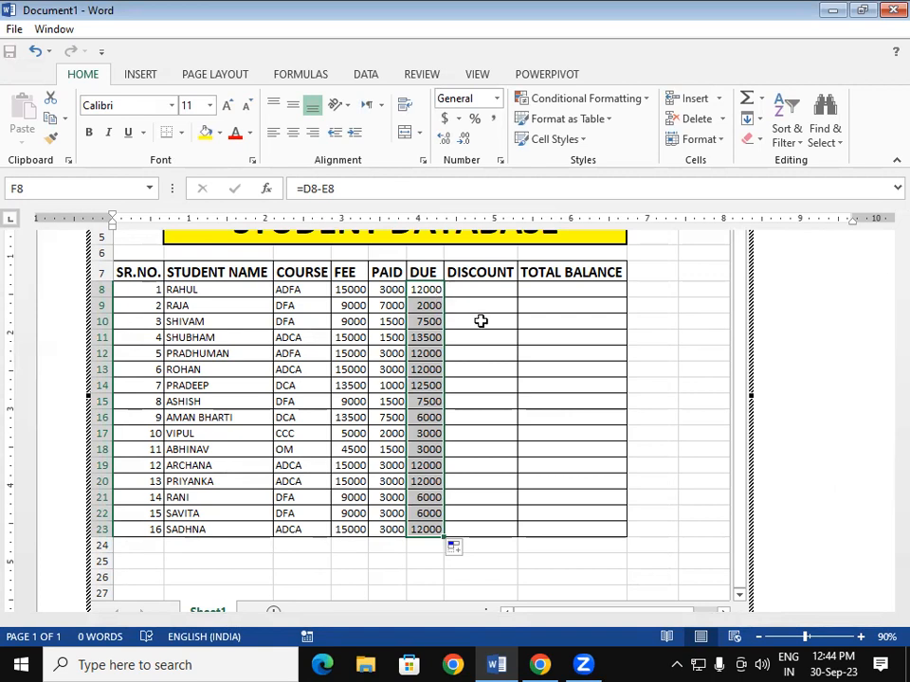
left_click(481, 321)
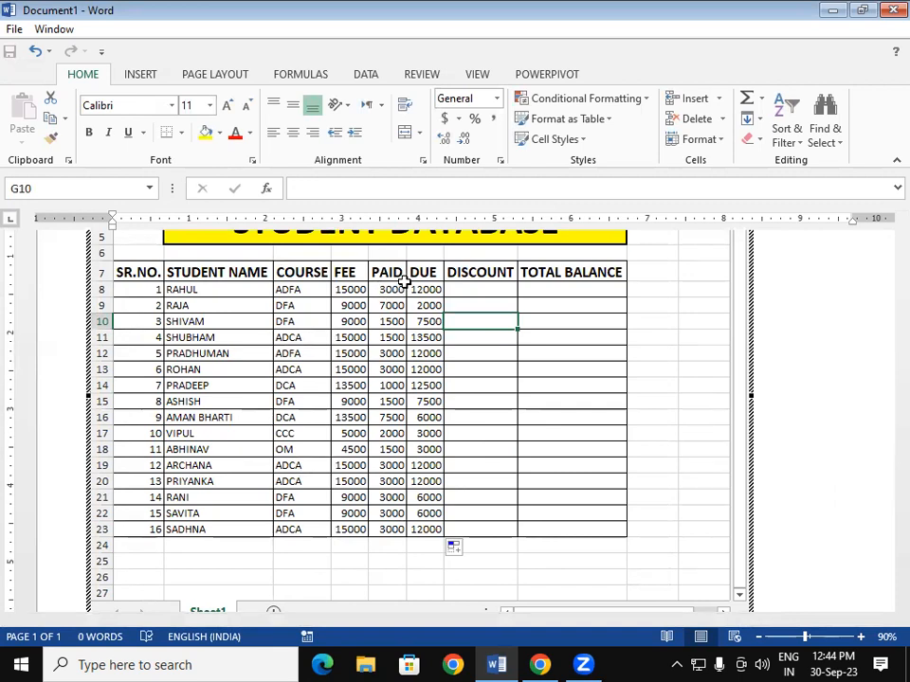
left_click(499, 420)
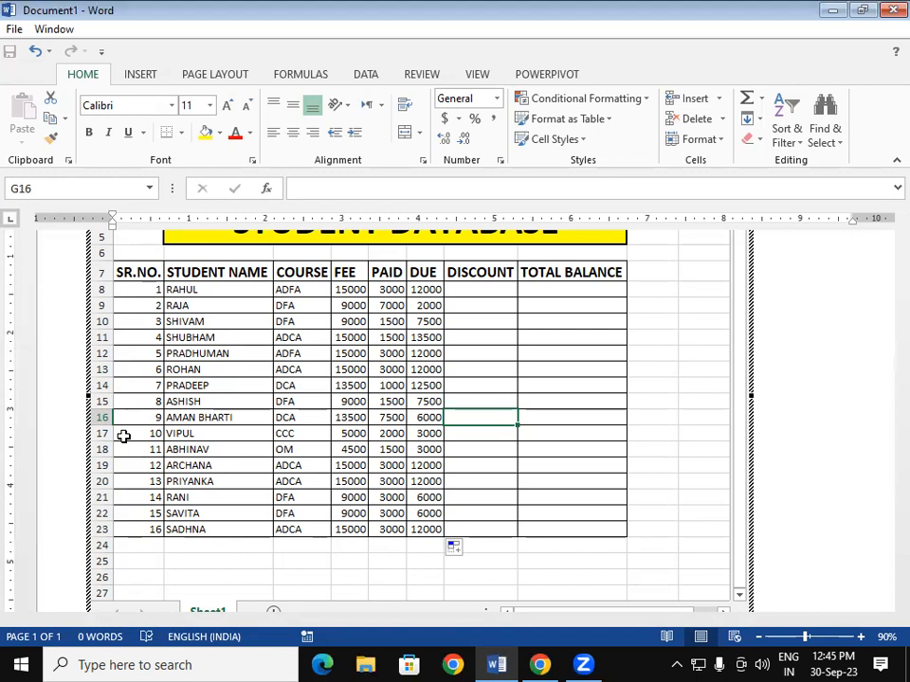
- Check the DUE formula in F8, then select a DISCOUNT column cell
left_click(427, 289)
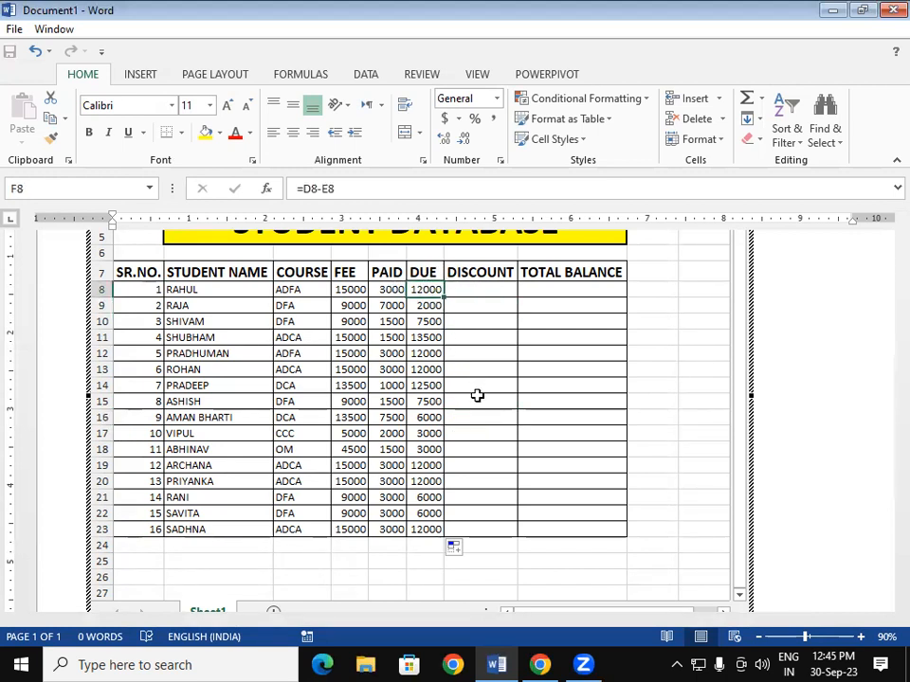
left_click(500, 326)
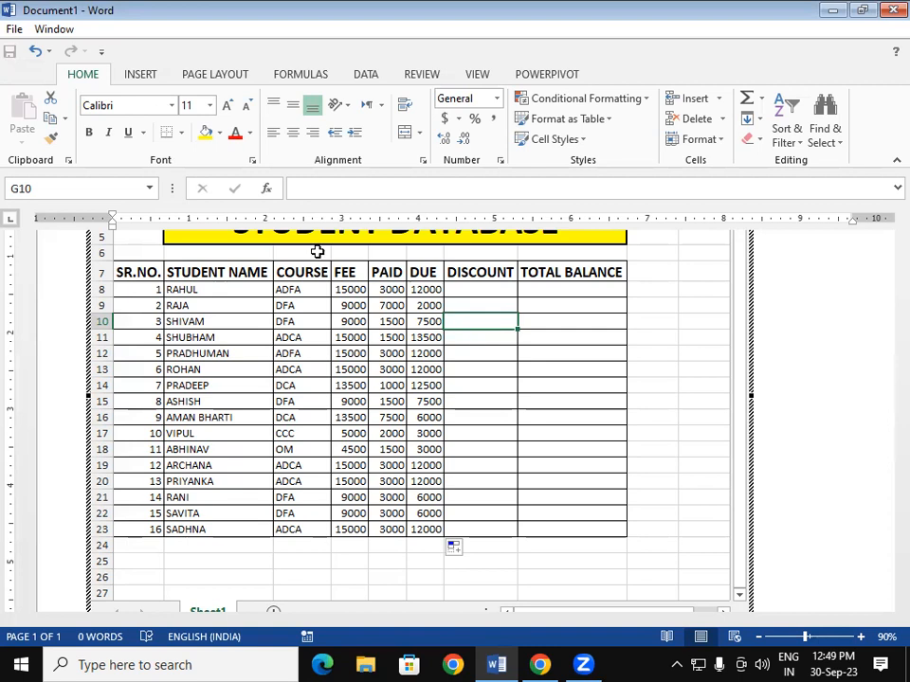
- Enter =F8*15/100 in G8 and fill it down the DISCOUNT column
left_click(481, 291)
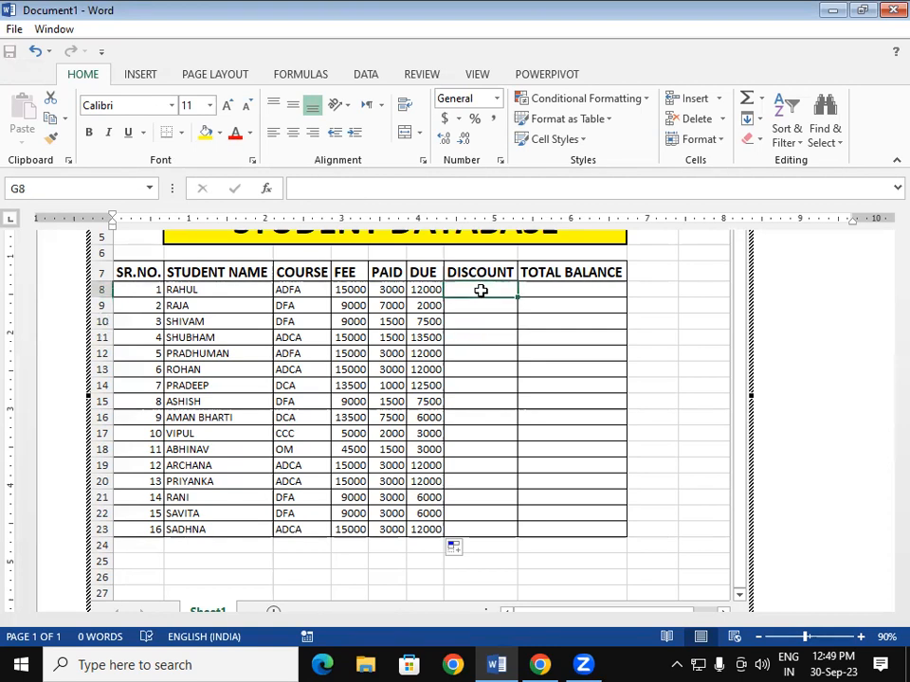
type("=")
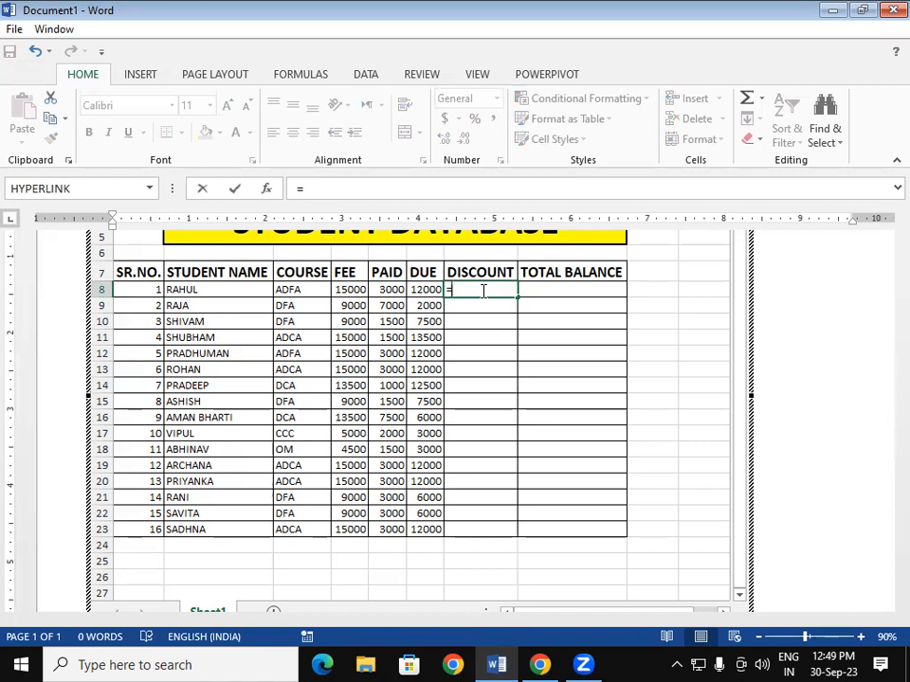
left_click(418, 290)
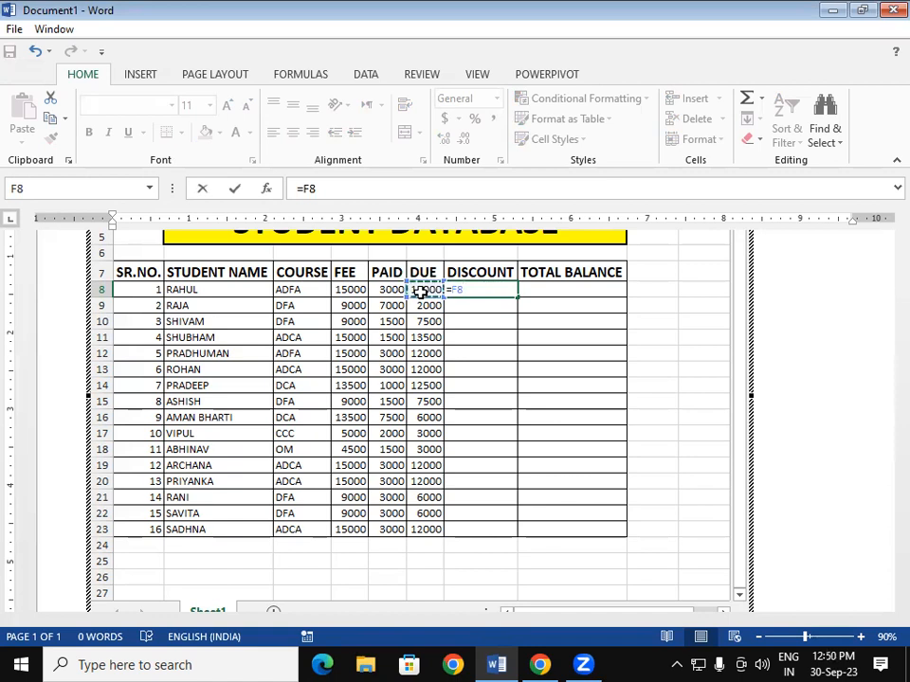
type("*15/100")
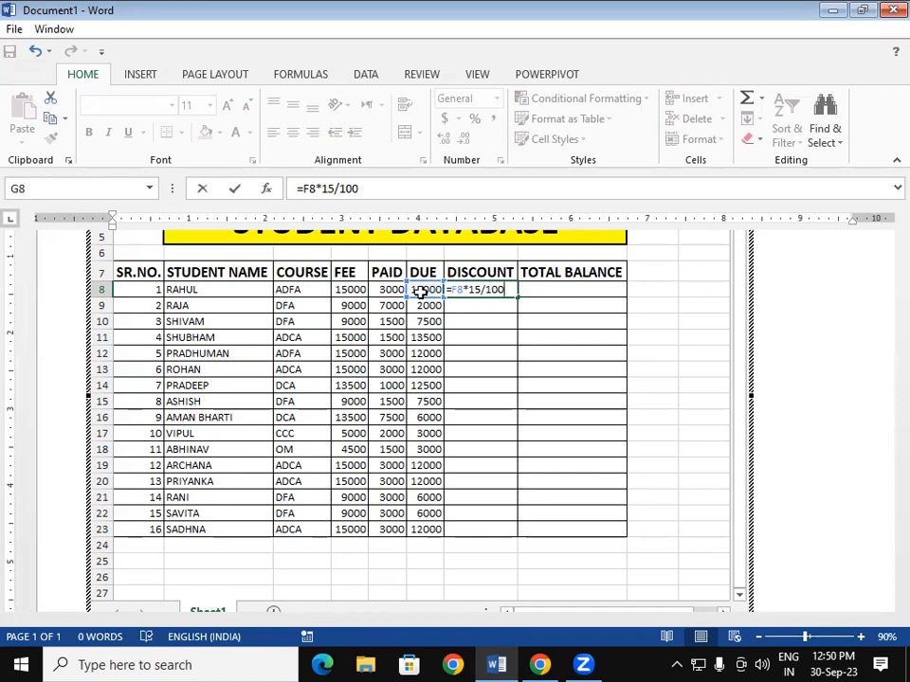
key("Return")
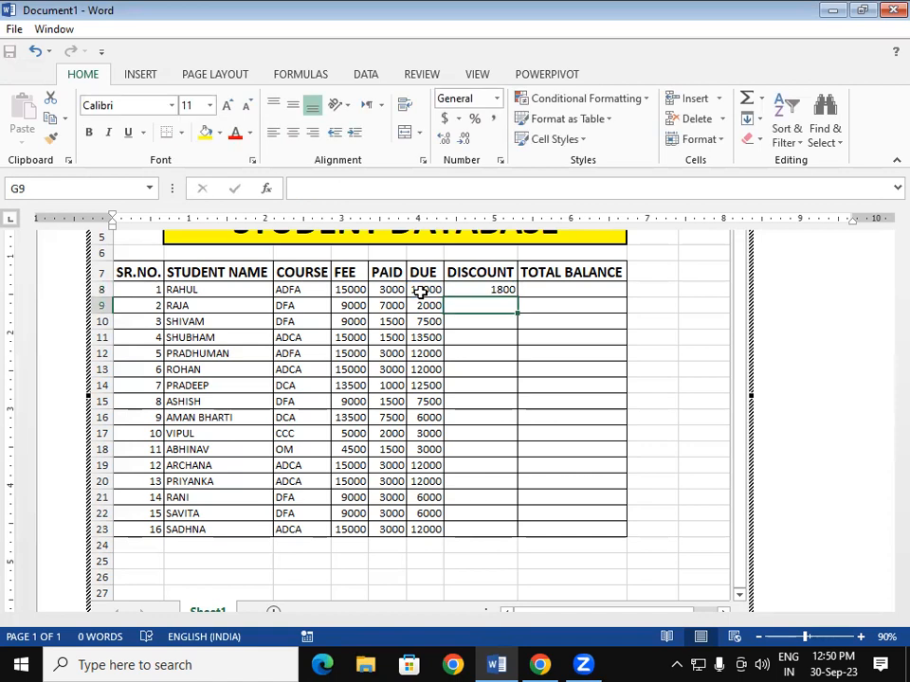
left_click(502, 290)
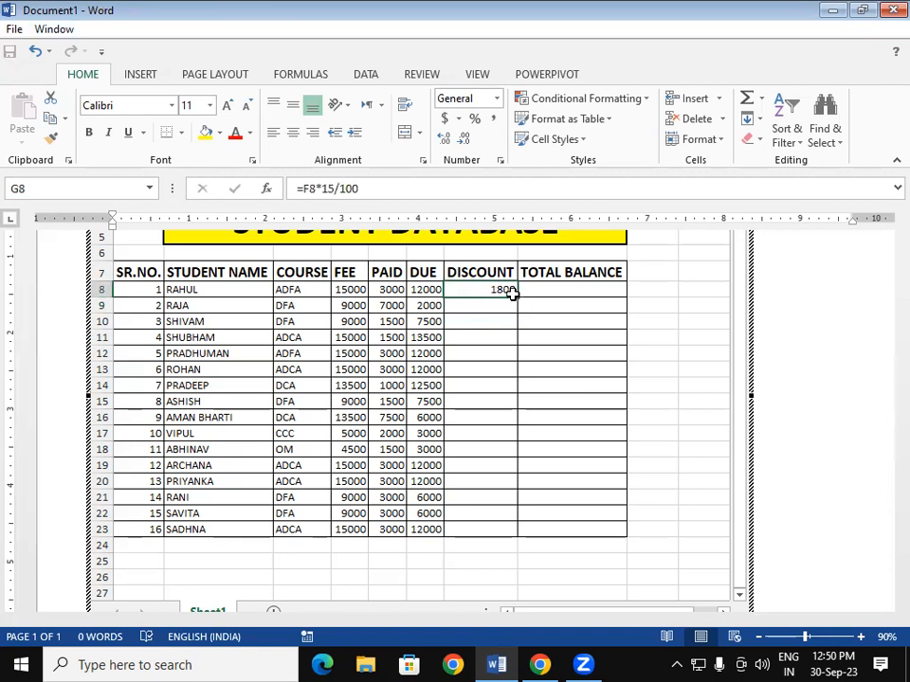
double_click(517, 297)
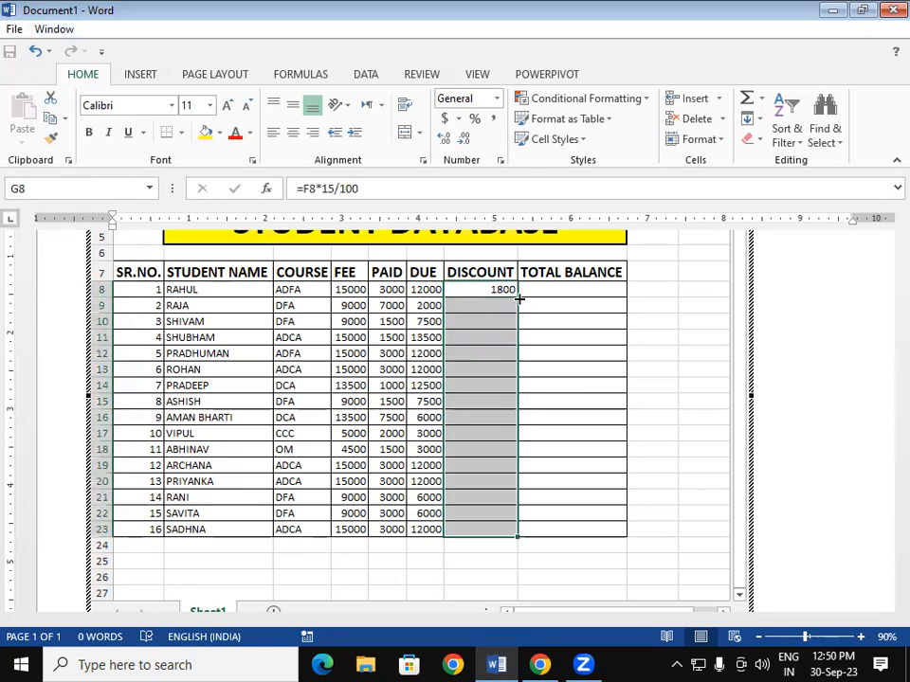
left_click(615, 379)
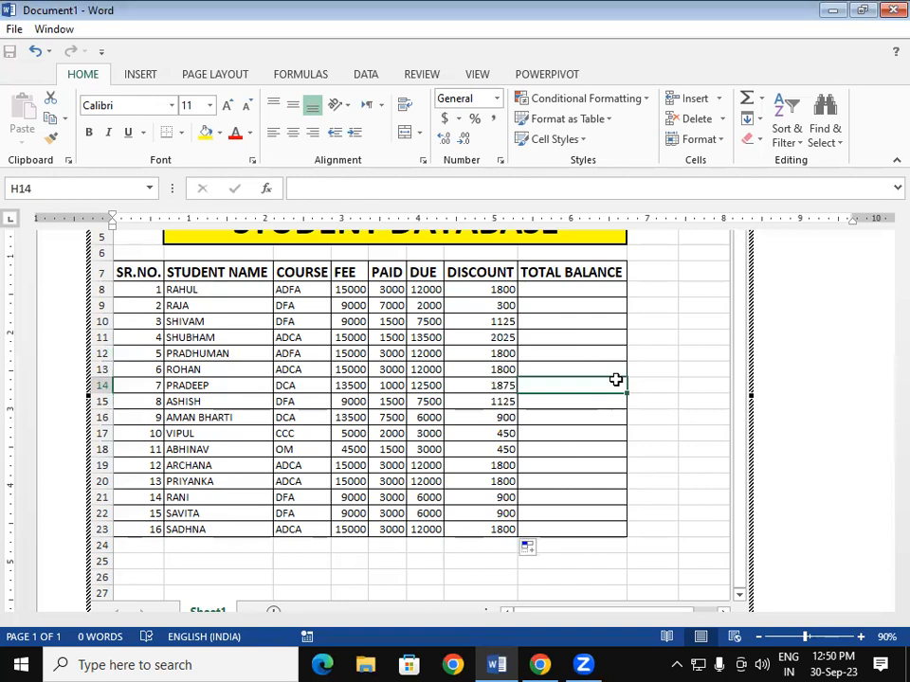
- Review the DUE and DISCOUNT formulas in F8 and G8
scroll(538, 360, "up", 1)
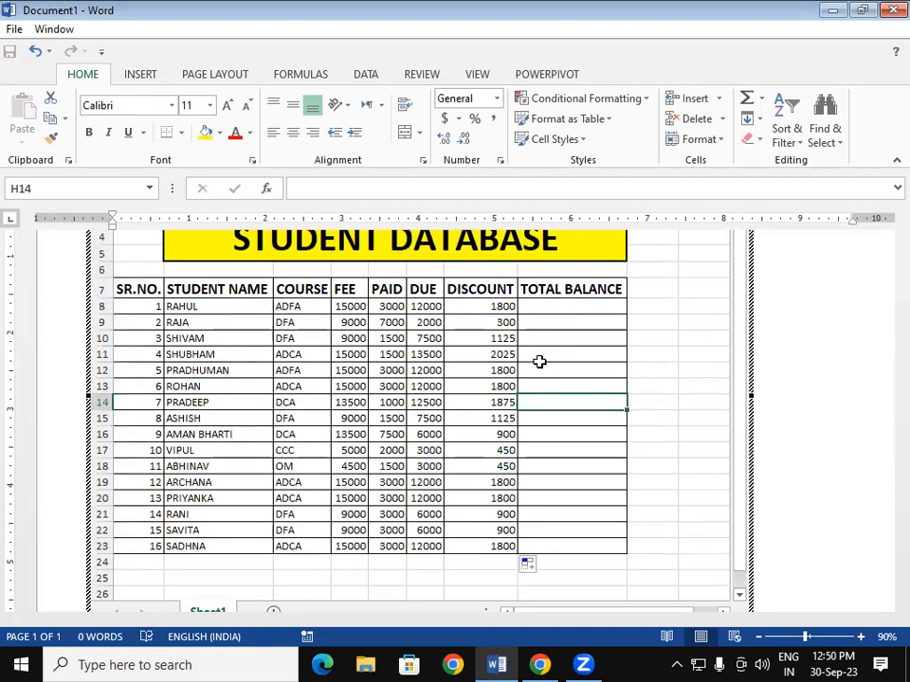
left_click(562, 305)
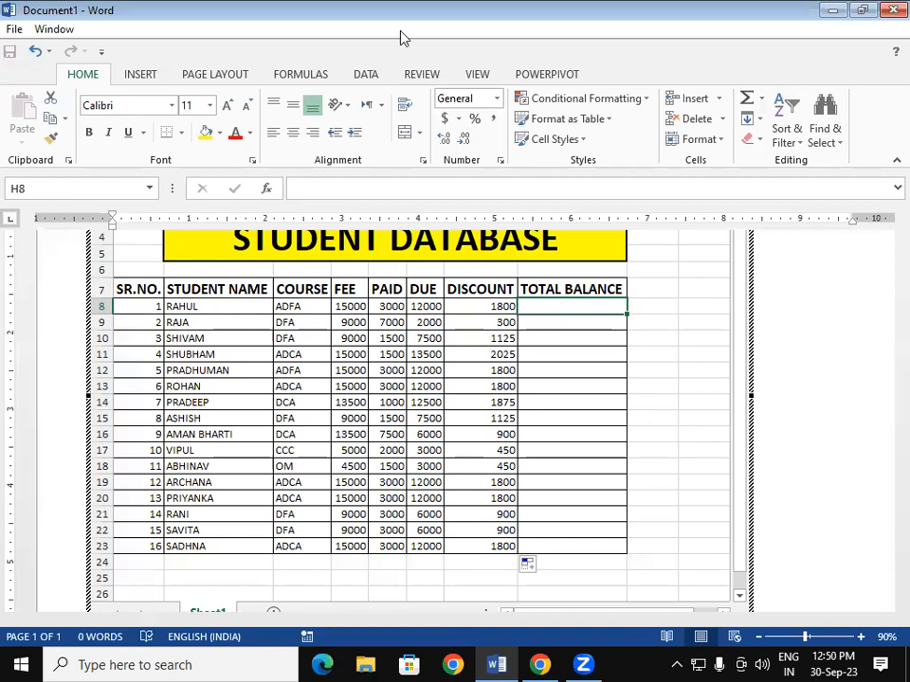
left_click(422, 306)
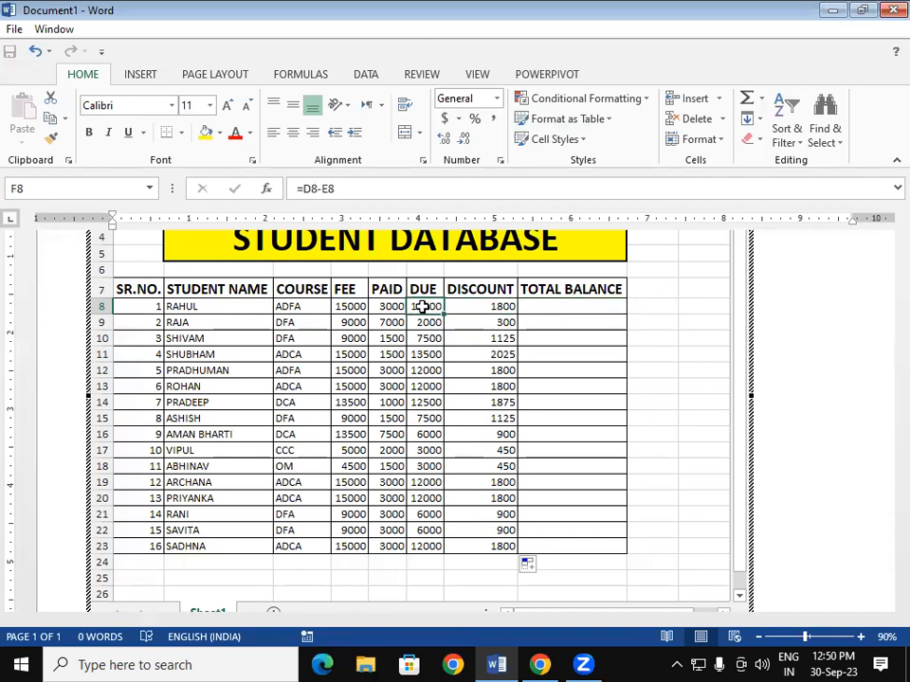
left_click(502, 305)
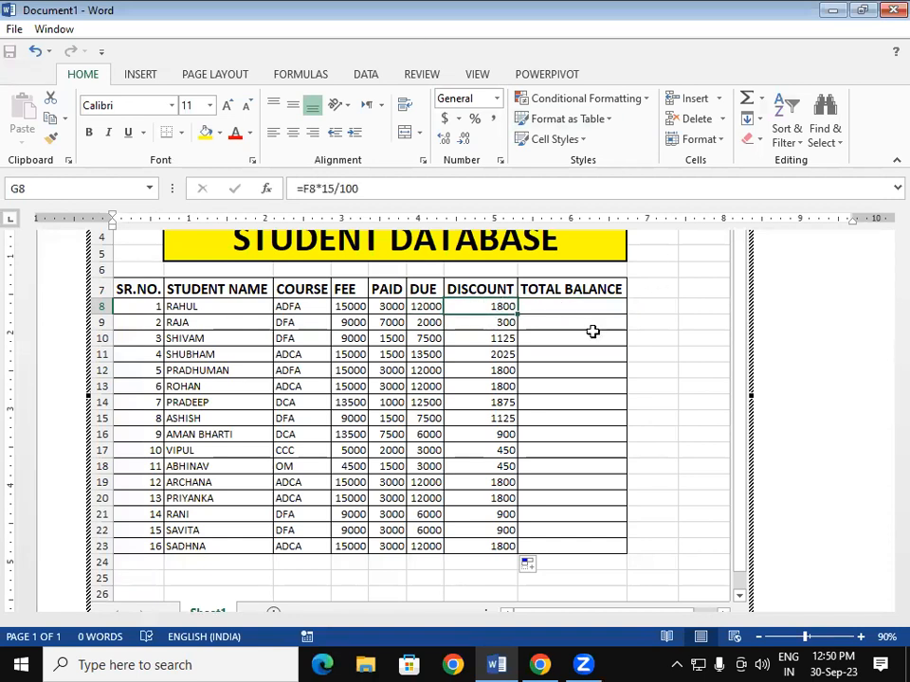
left_click(534, 358)
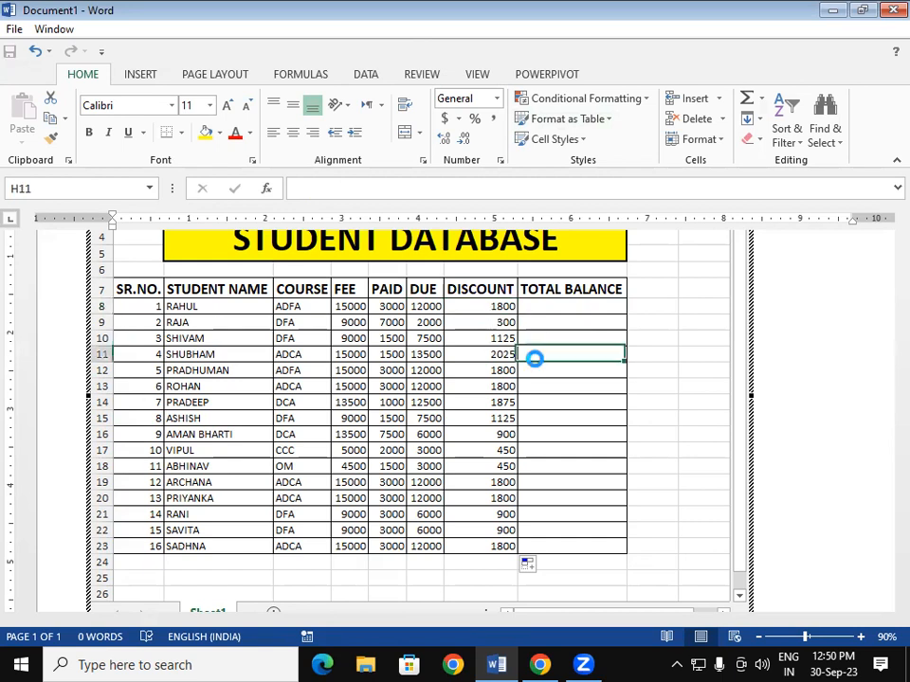
left_click(481, 304)
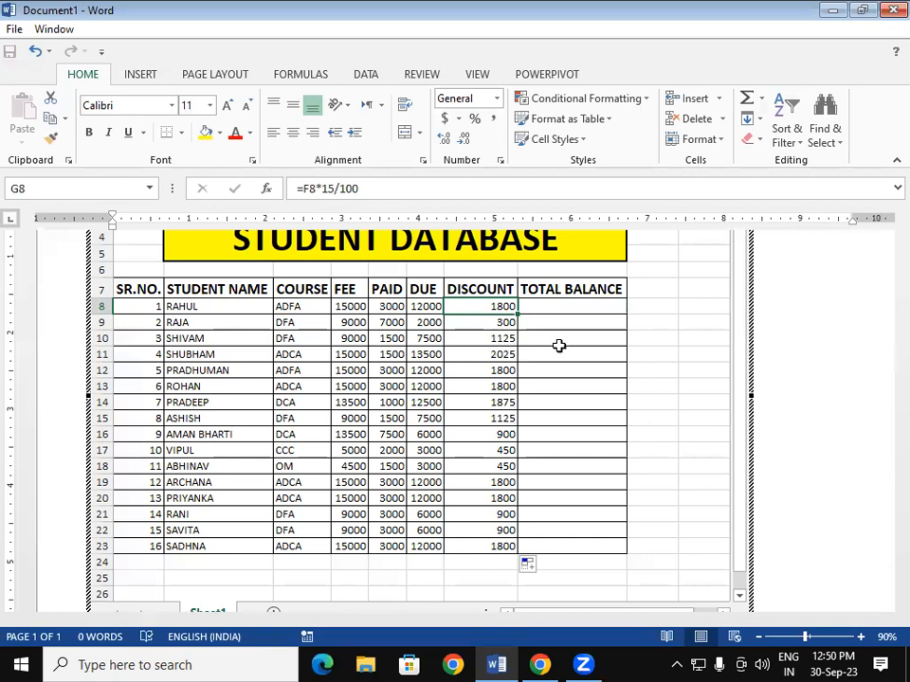
- Enter =F8-G8 in H8 and fill it down the TOTAL BALANCE column
left_click(582, 304)
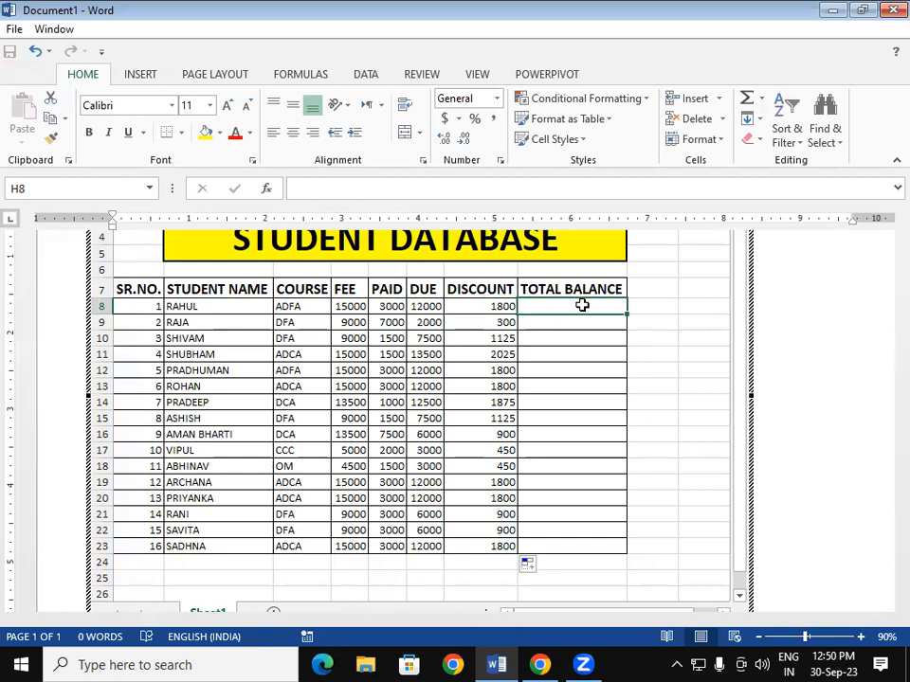
type("=")
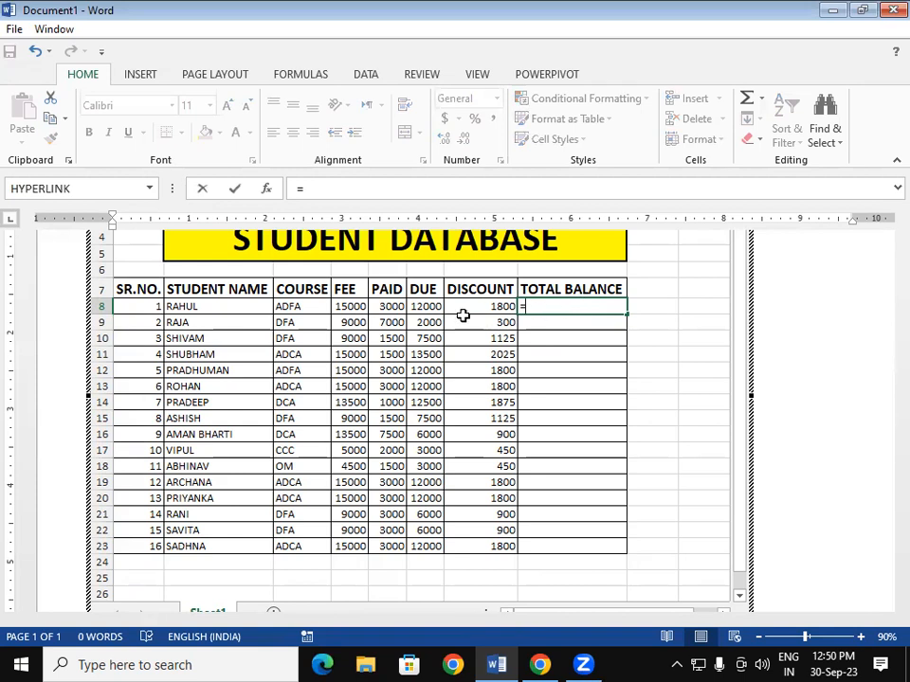
left_click(417, 303)
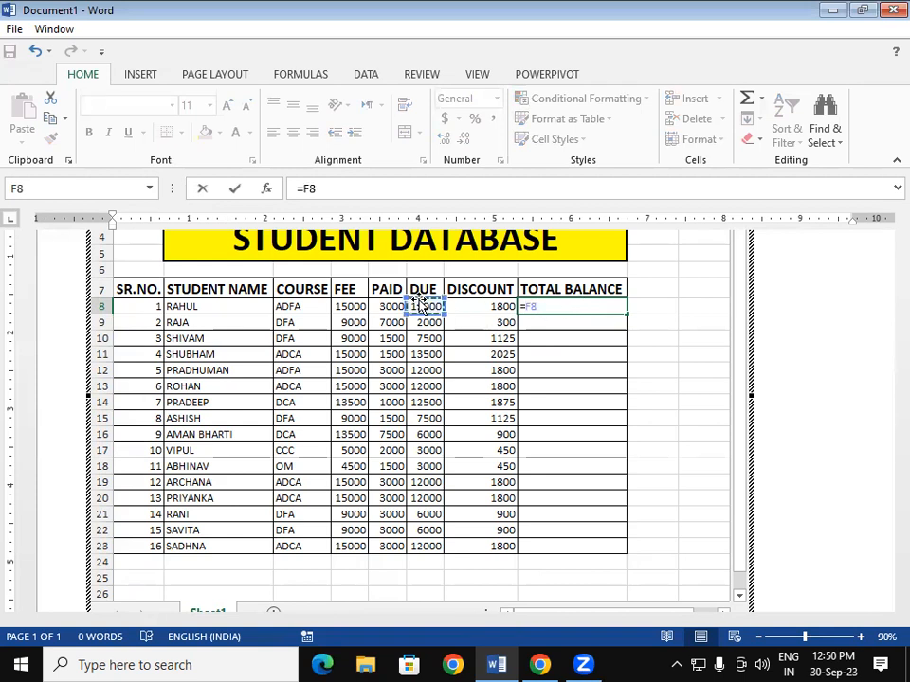
type("-")
left_click(477, 306)
key("Return")
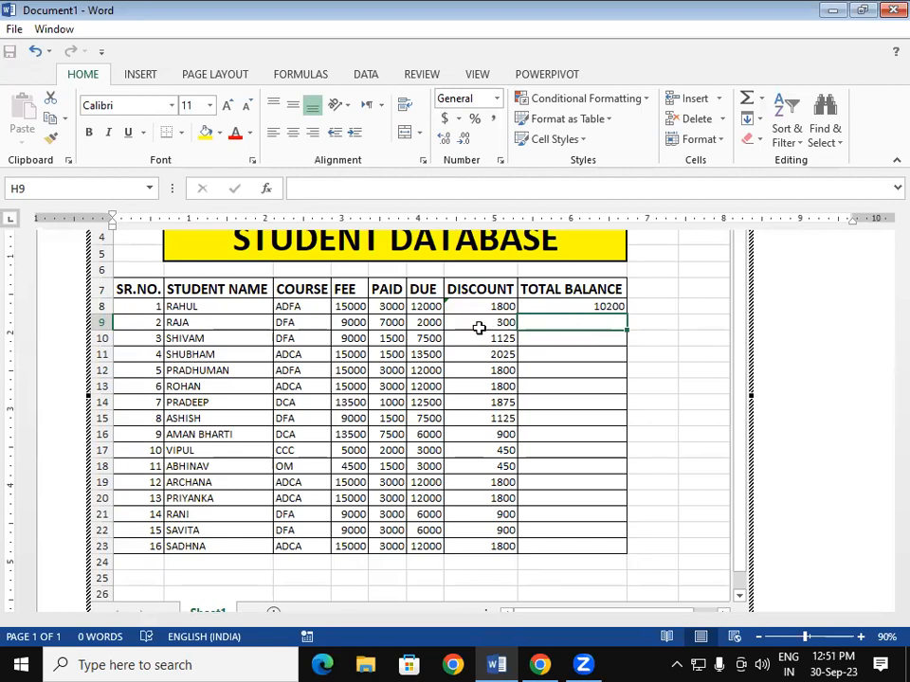
left_click(588, 306)
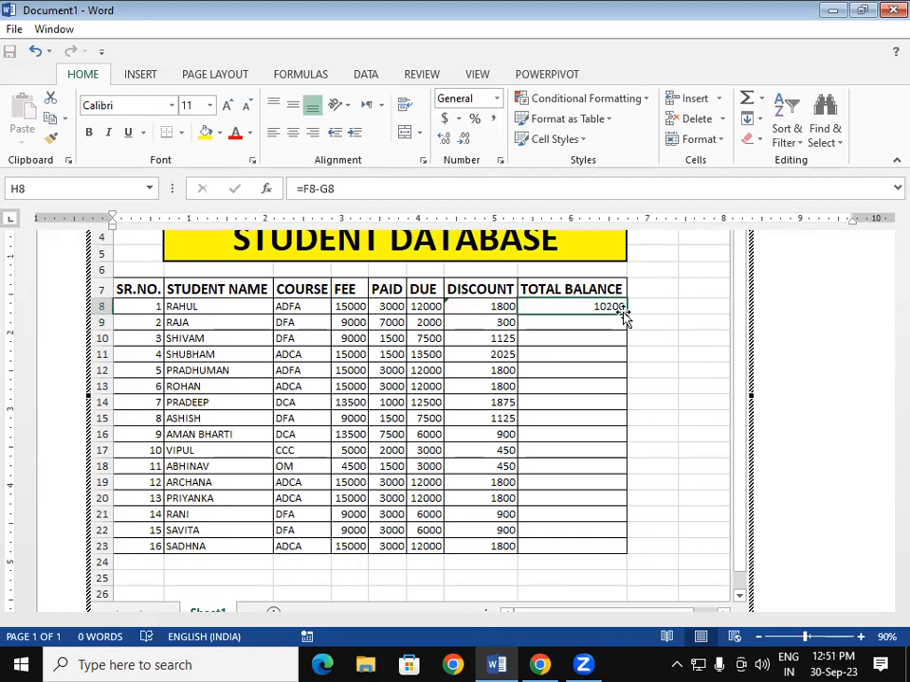
double_click(626, 315)
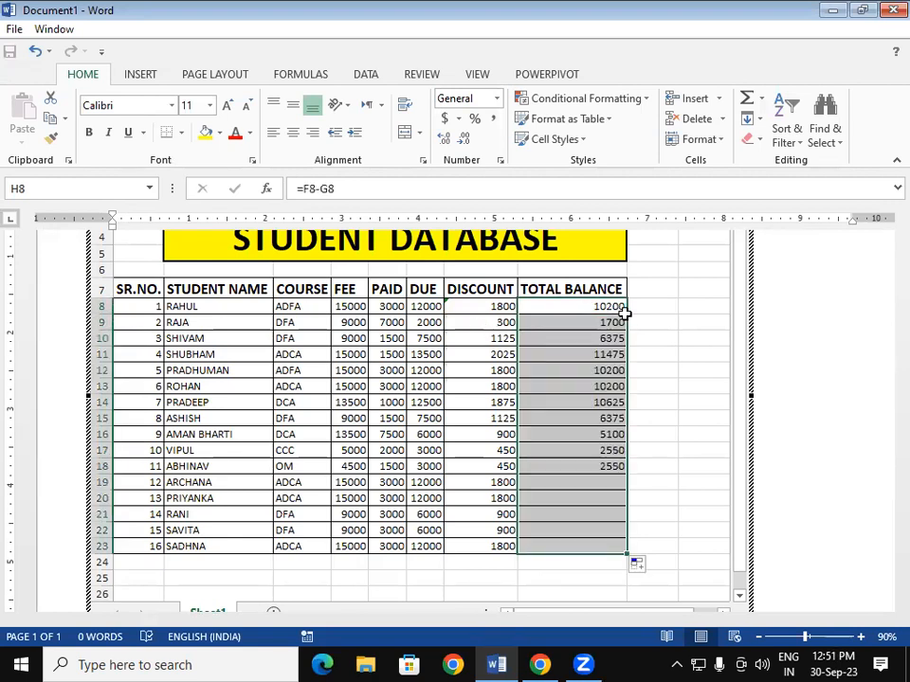
left_click(570, 431)
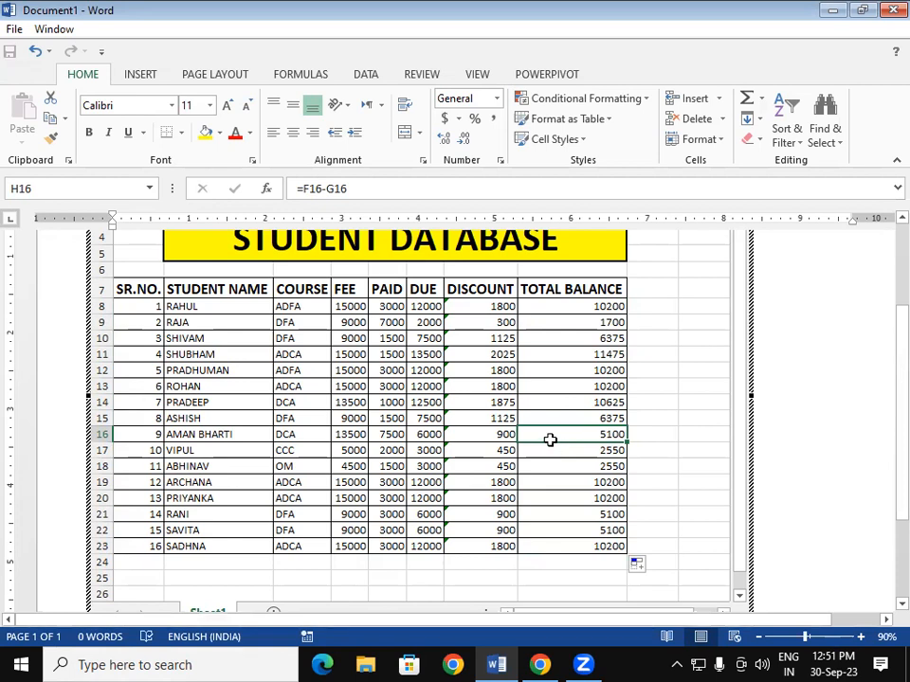
- Undo the balance and discount fills, then re-enter =F8*15/100 in G8 and fill down
key("ctrl+z")
key("ctrl+z")
key("ctrl+z")
key("ctrl+z")
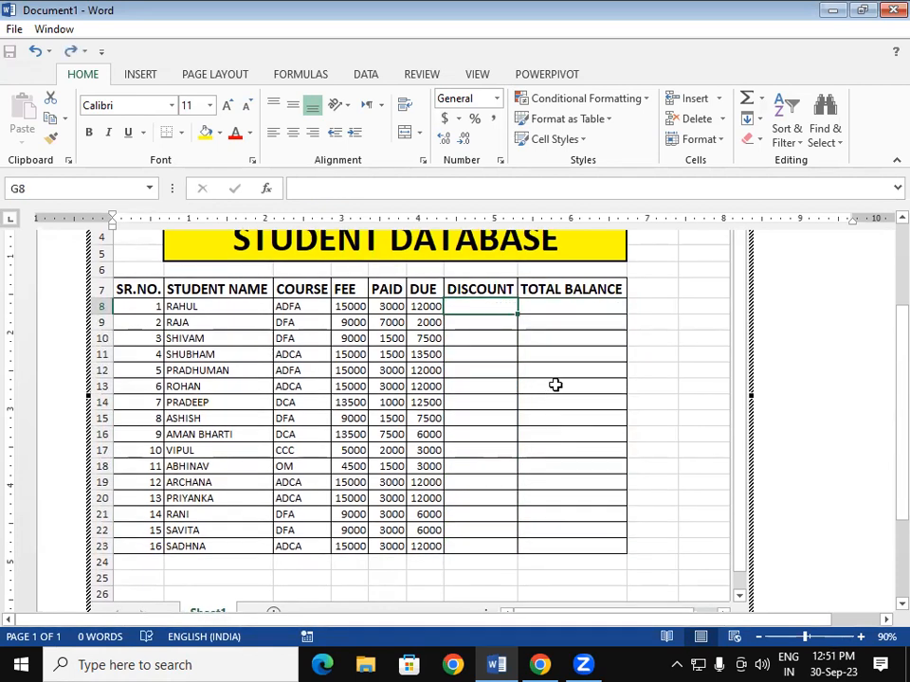
left_click(555, 384)
left_click(477, 305)
type("=")
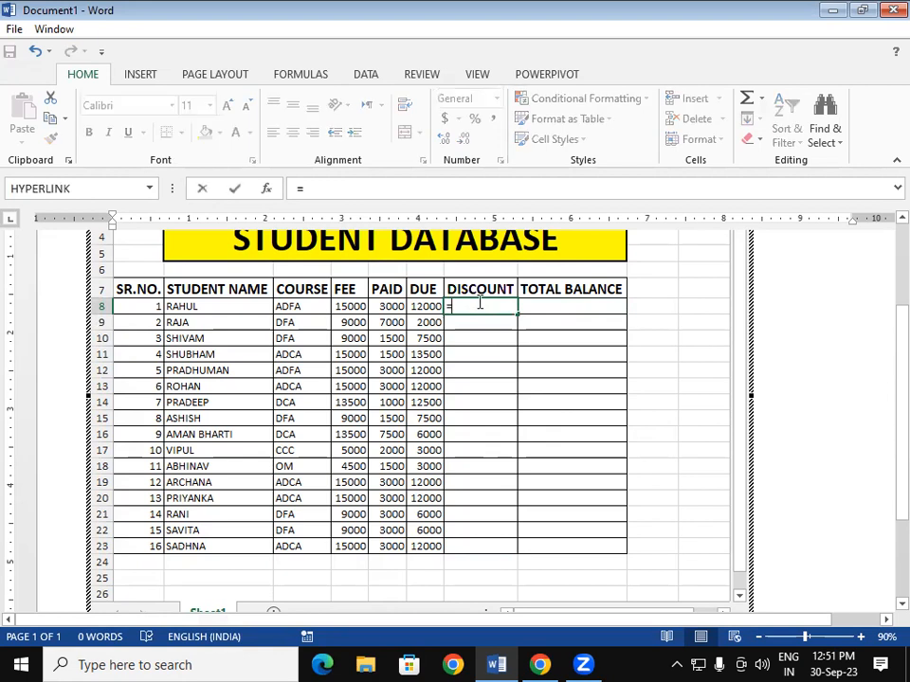
left_click(429, 307)
type("*15/100")
key("Return")
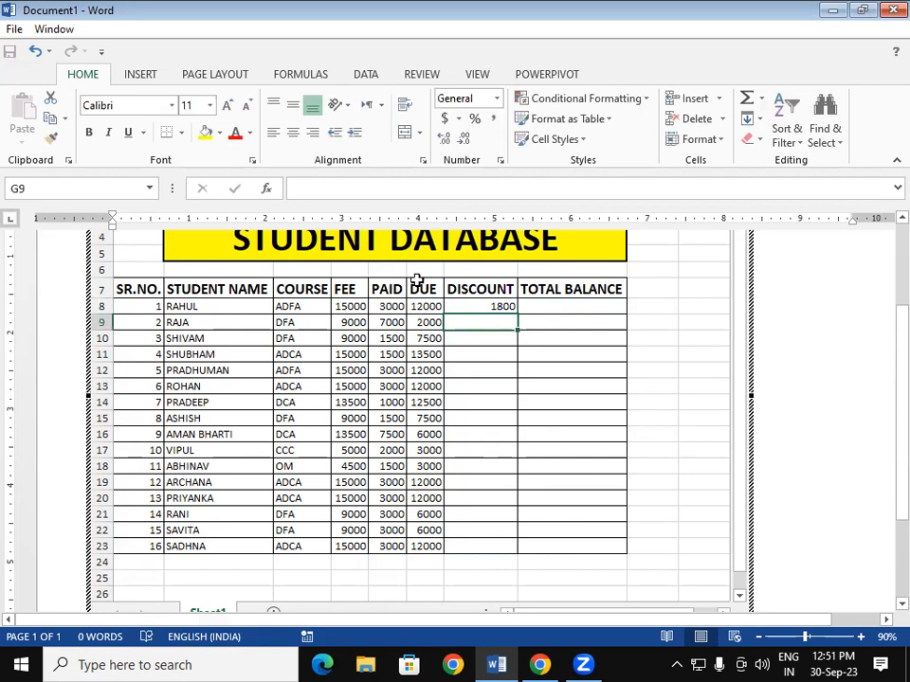
left_click(496, 309)
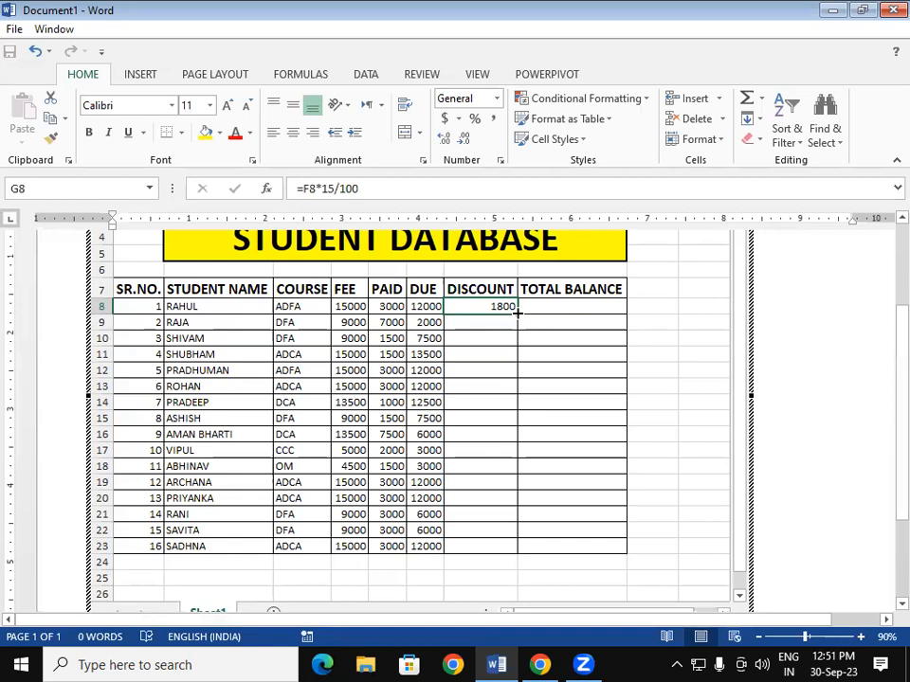
double_click(518, 312)
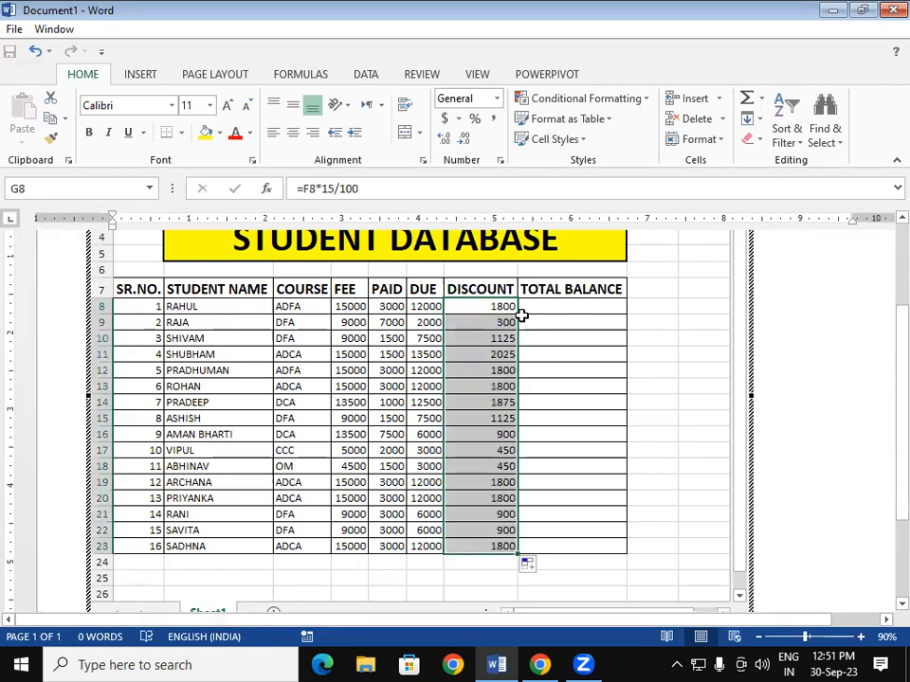
- Inspect the FEE, PAID, DUE and DISCOUNT values in row 8
left_click(566, 303)
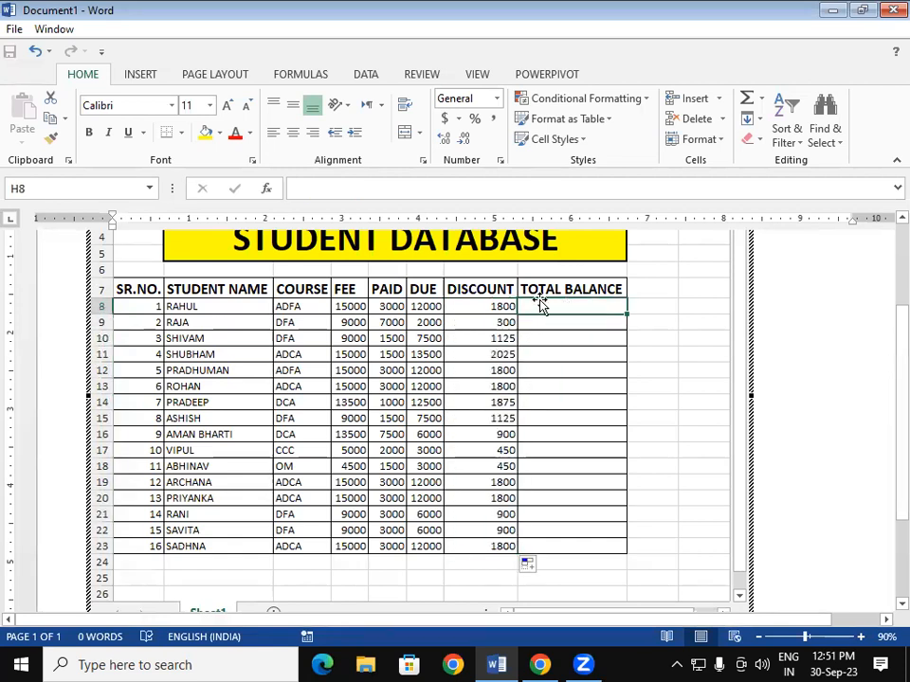
left_click(341, 310)
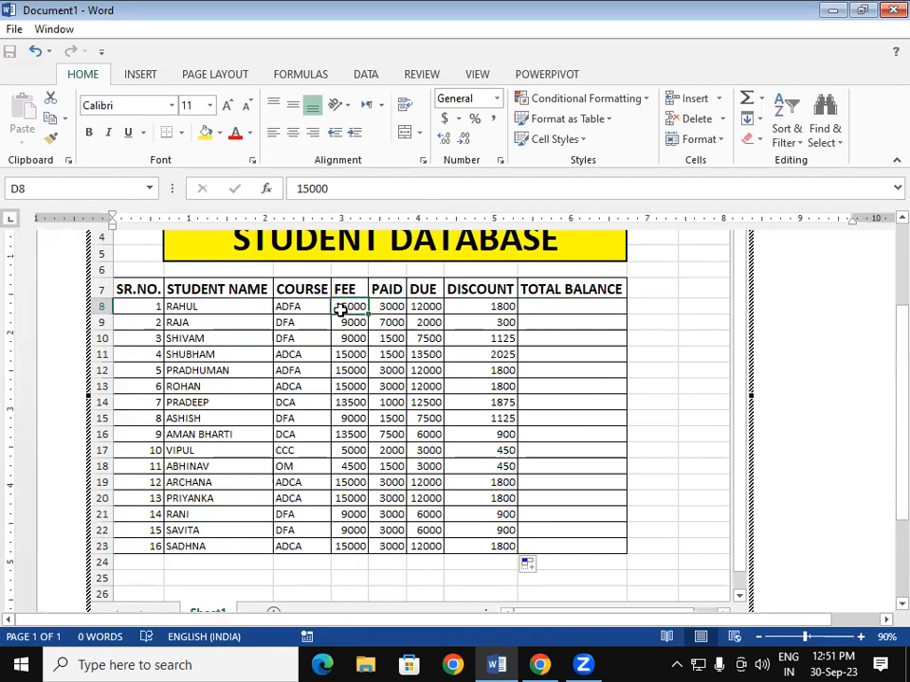
left_click(390, 308)
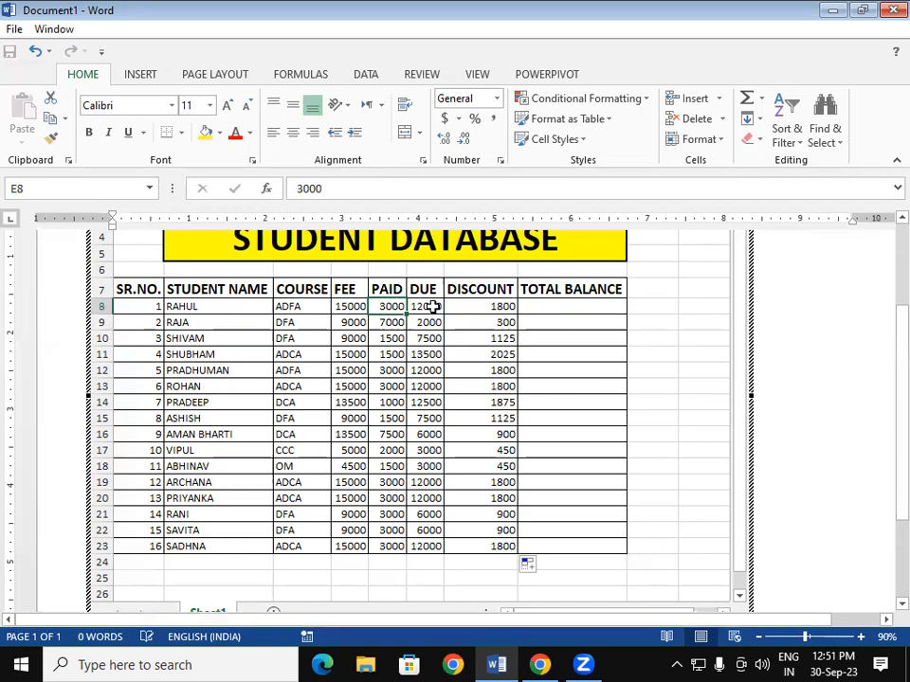
left_click(432, 306)
left_click(492, 305)
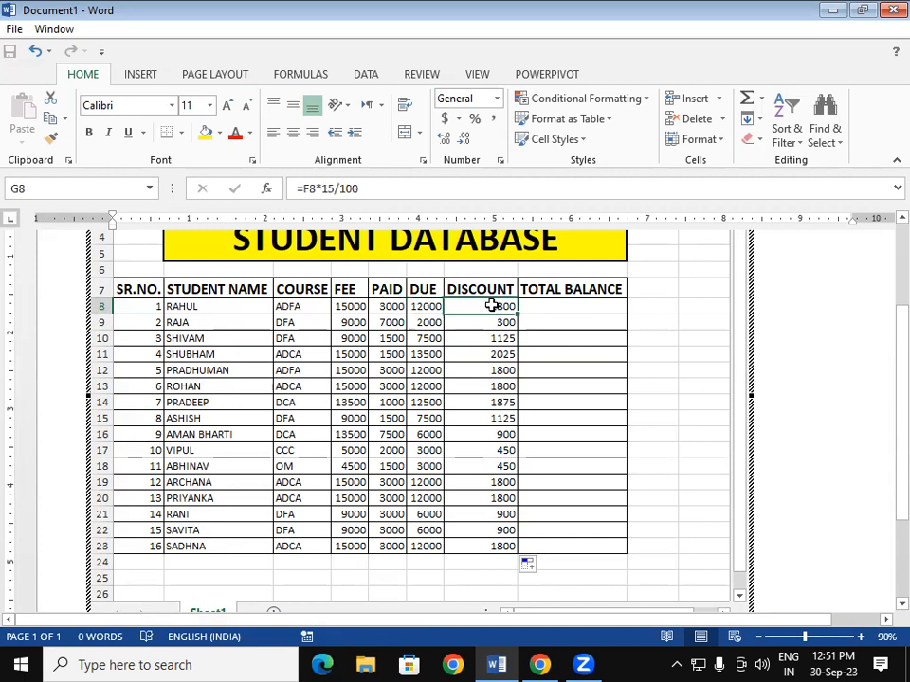
left_click(555, 305)
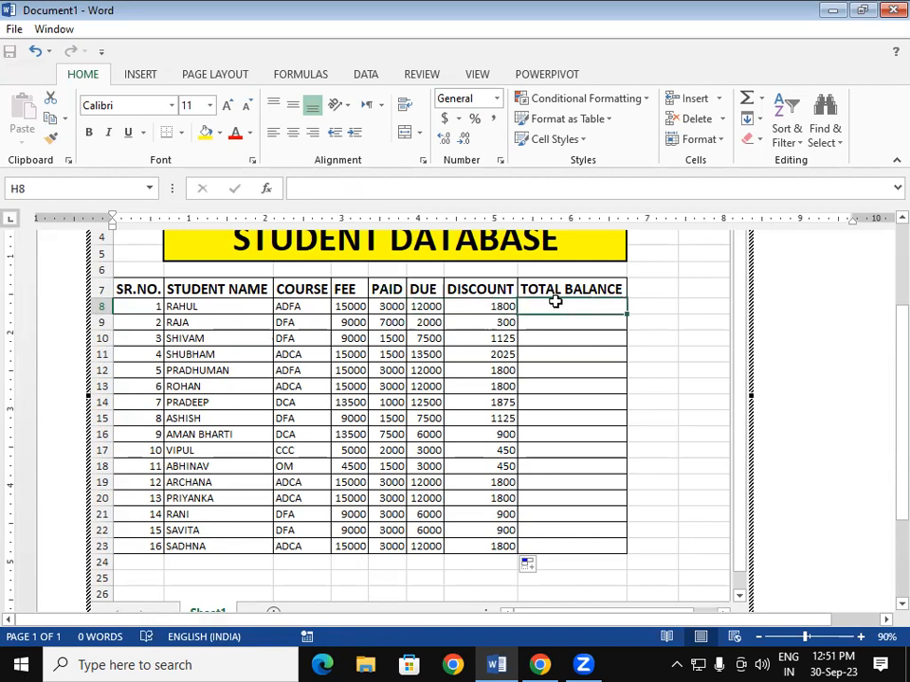
left_click(565, 373)
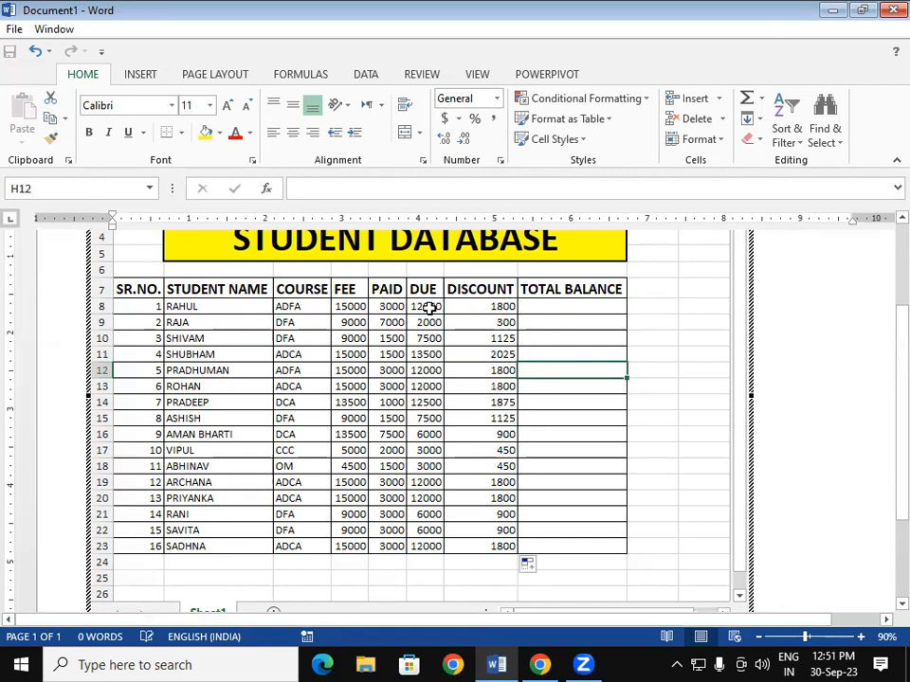
left_click(429, 308)
left_click(488, 306)
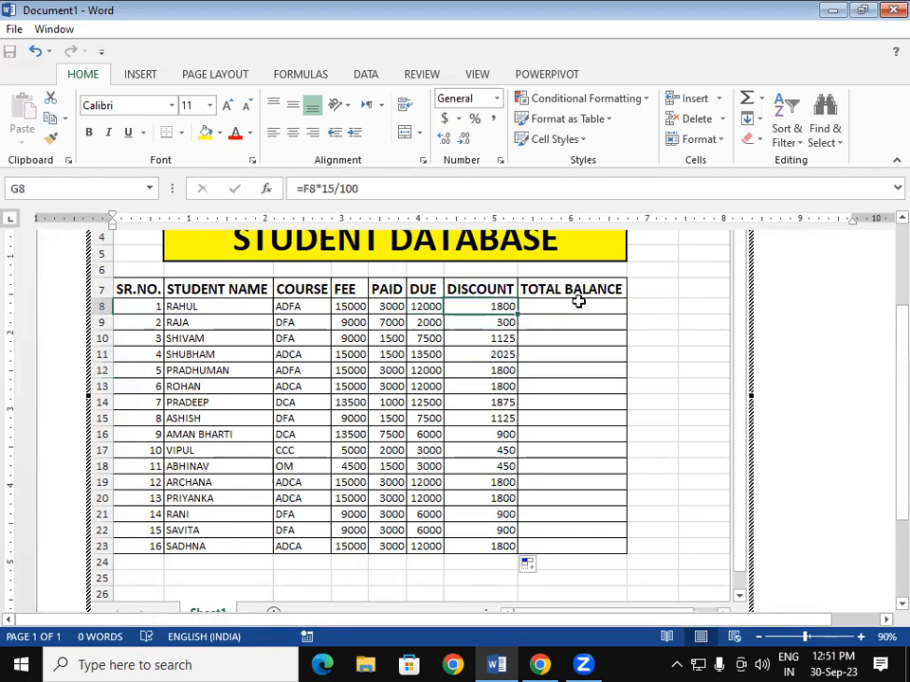
- Enter =F8-G8 in H8 and copy it down to H23 for all 16 students
left_click(566, 309)
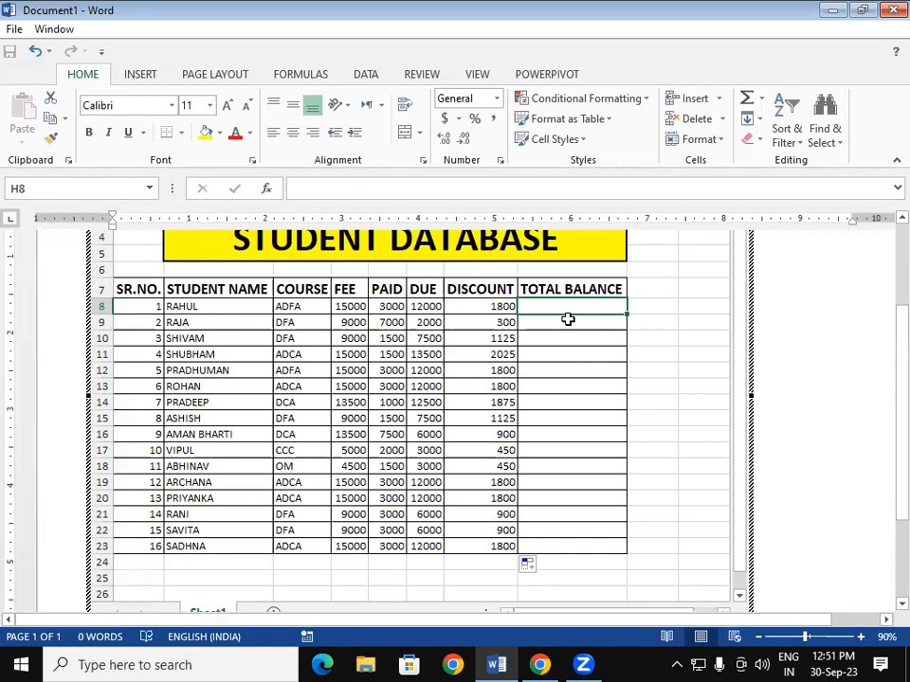
type("=")
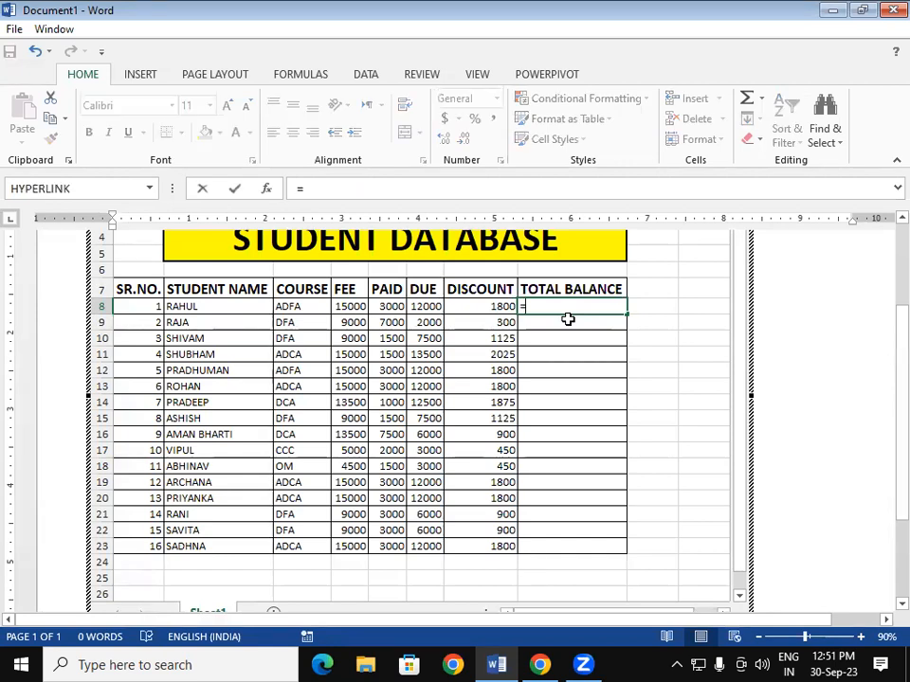
left_click(426, 306)
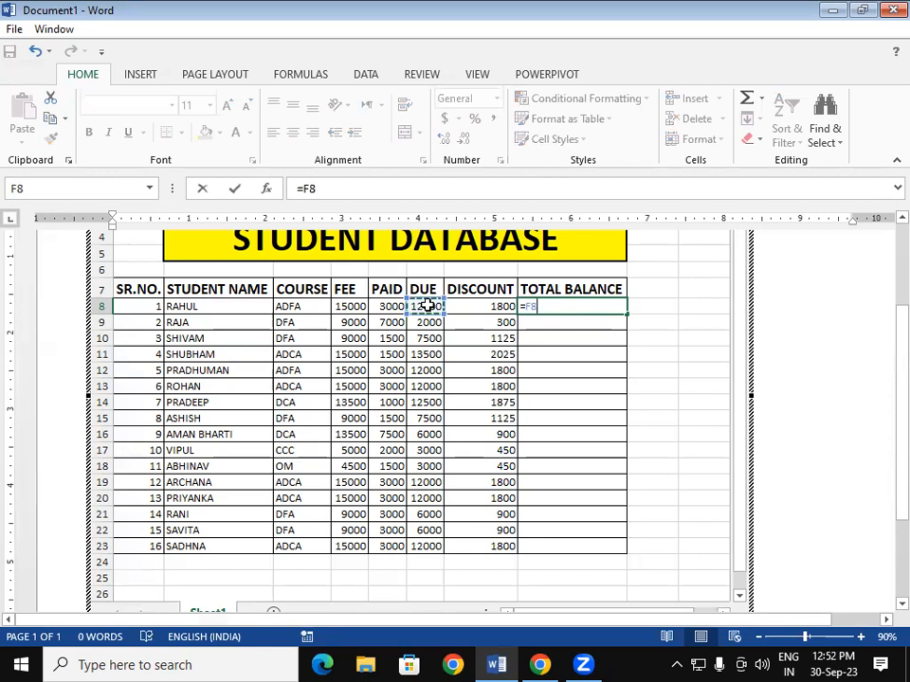
type("-")
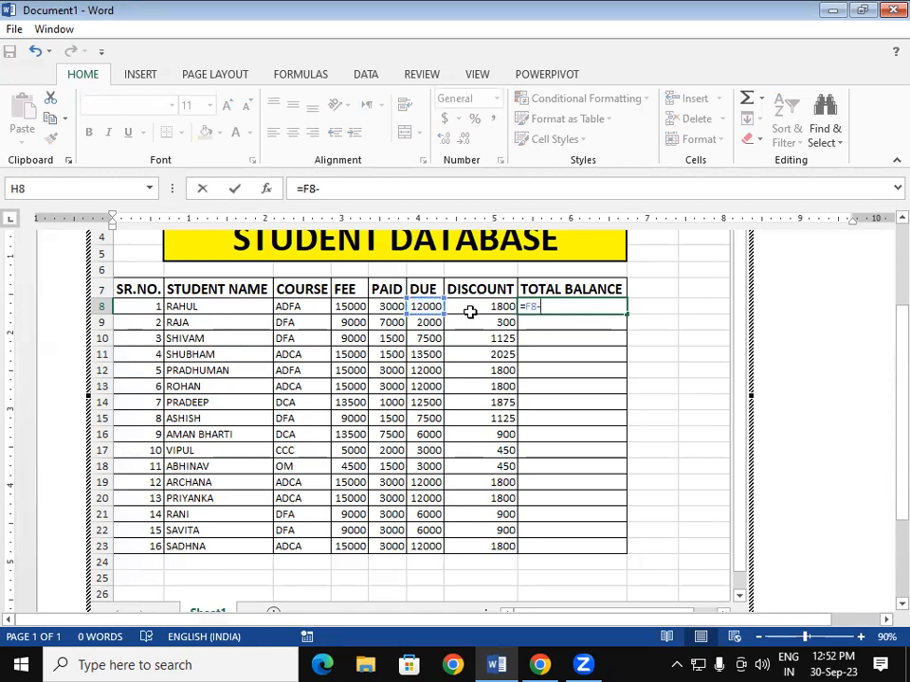
left_click(472, 302)
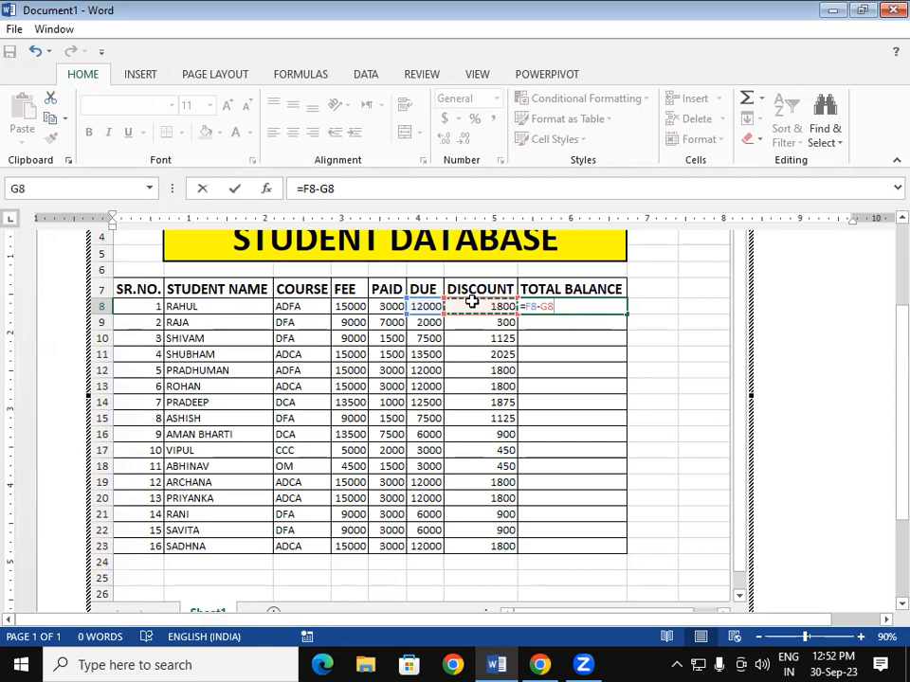
key("Return")
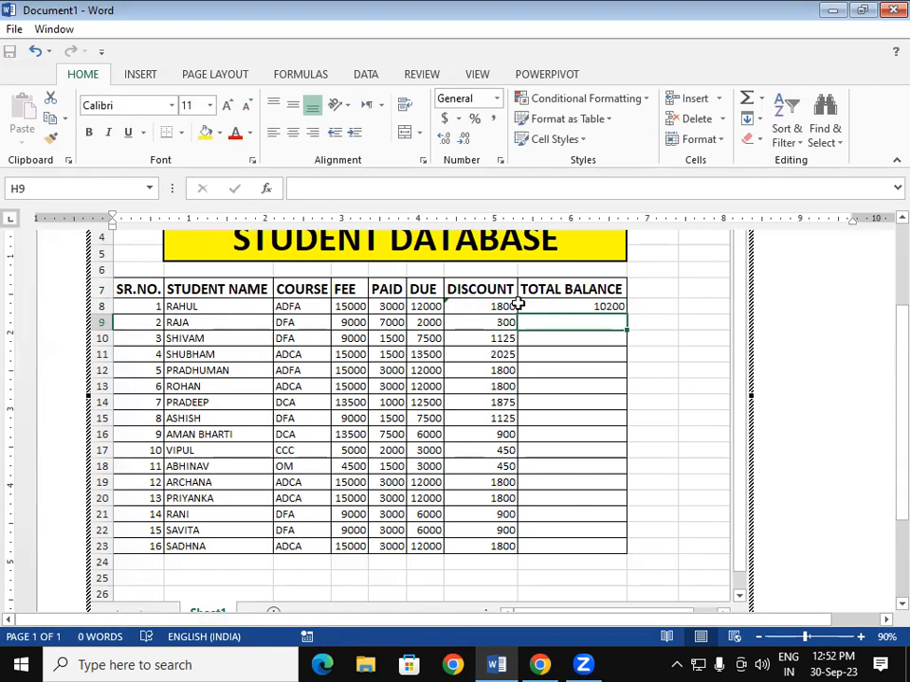
left_click(553, 306)
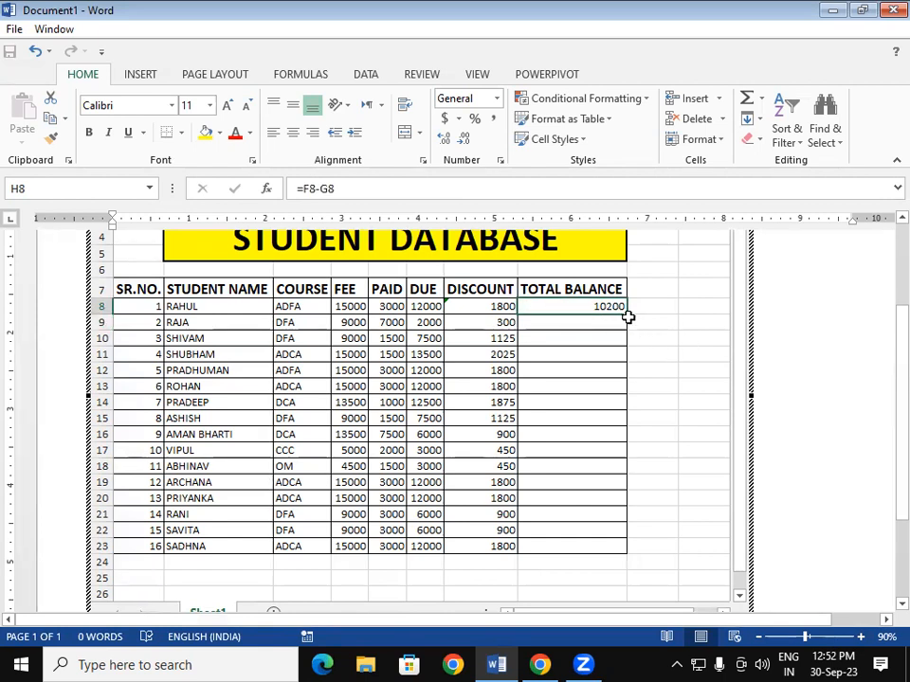
double_click(626, 317)
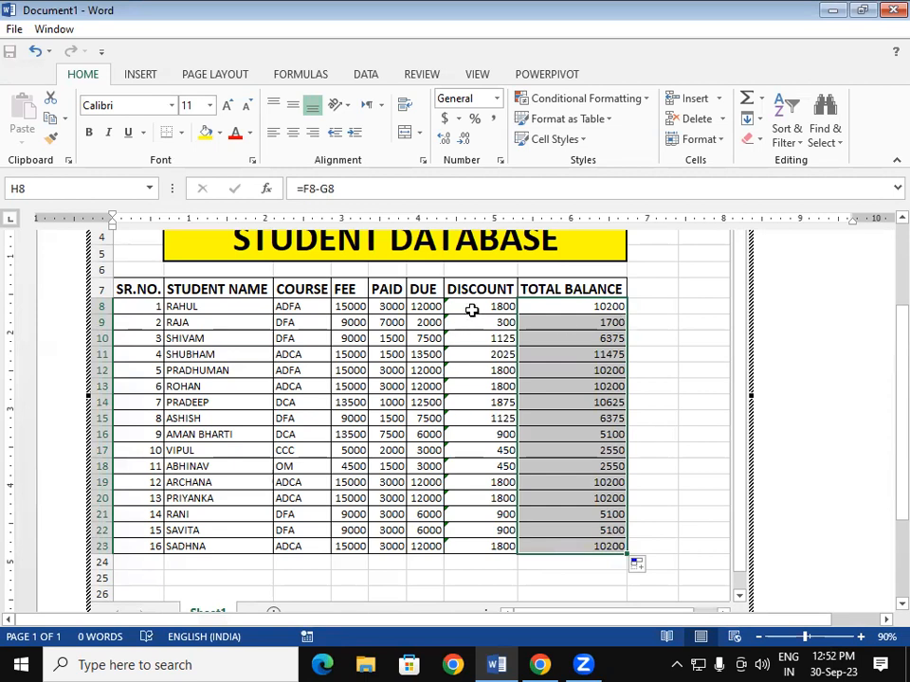
- Ignore the inconsistent-formula error on G8:G23, then reopen the embedded sheet for editing
left_click_drag(471, 310, 479, 545)
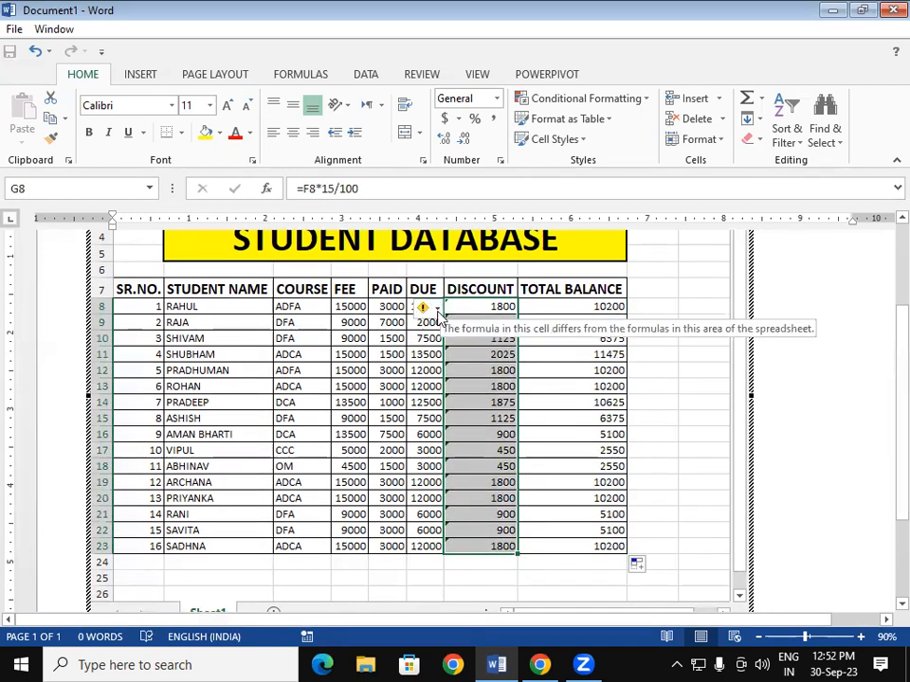
left_click(435, 307)
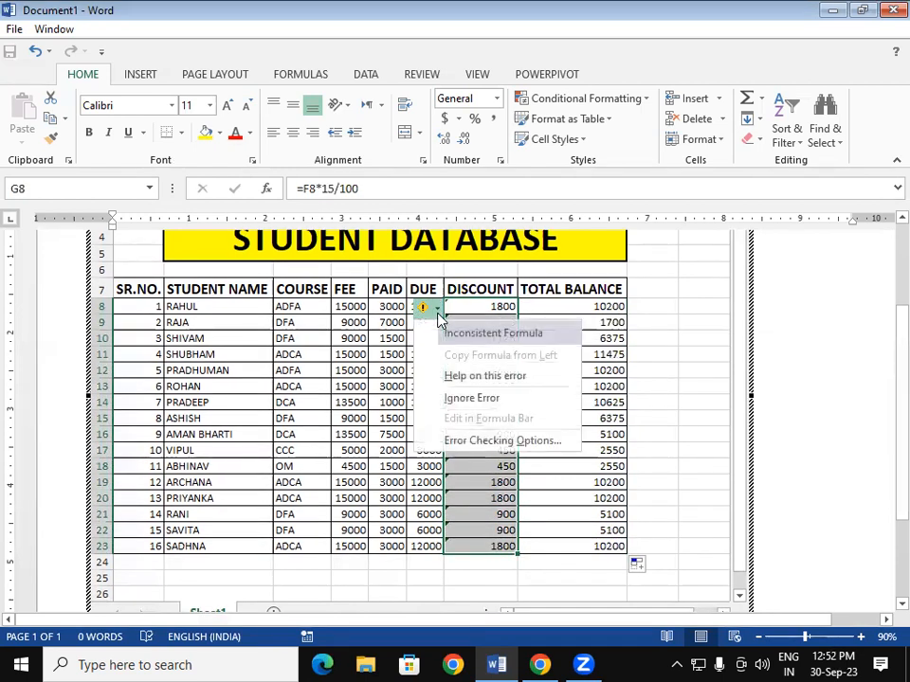
left_click(468, 398)
left_click(577, 418)
left_click(712, 417)
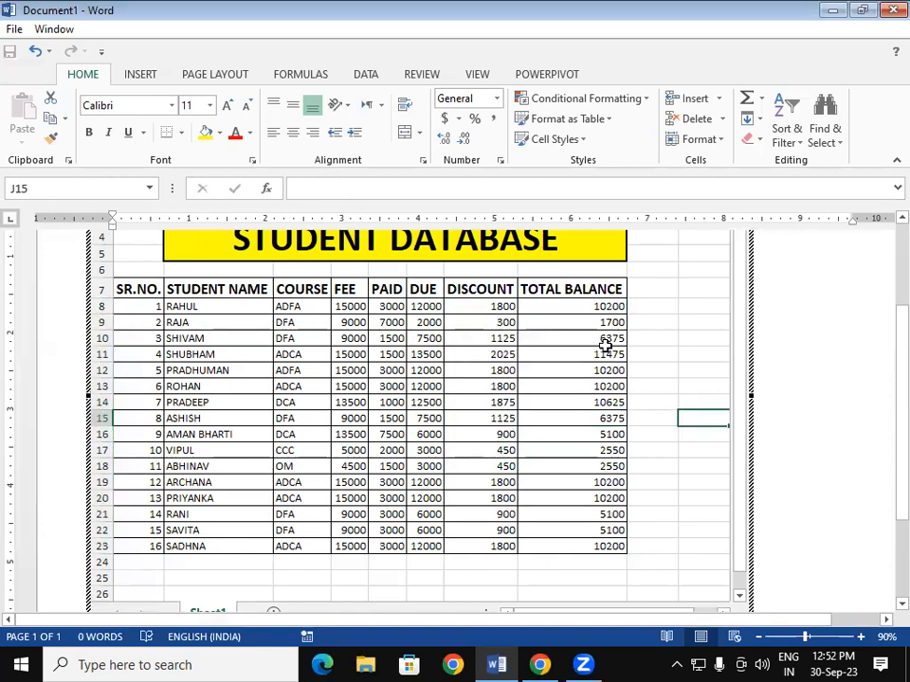
left_click(883, 224)
double_click(691, 386)
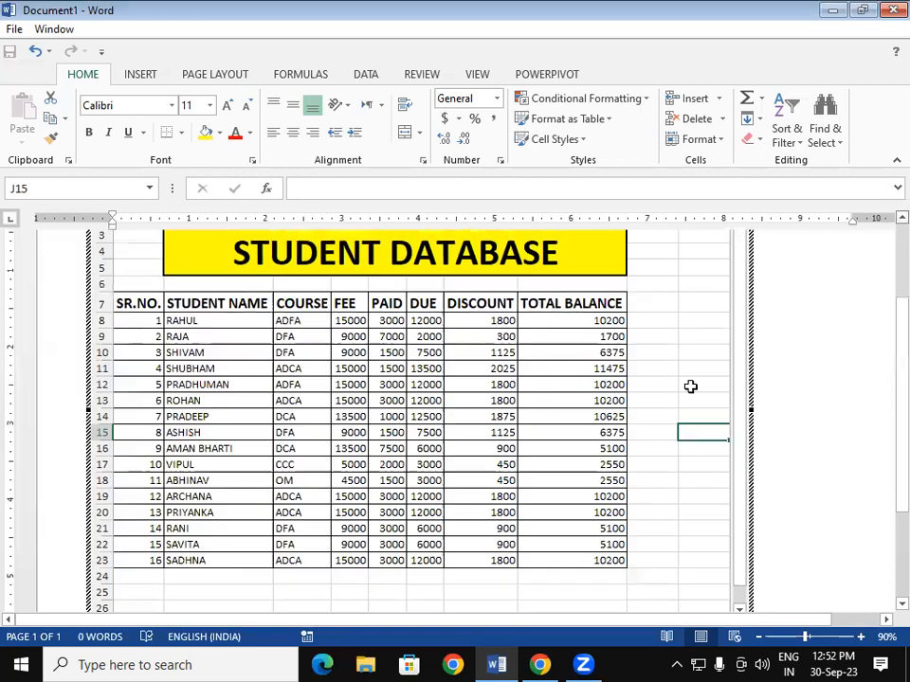
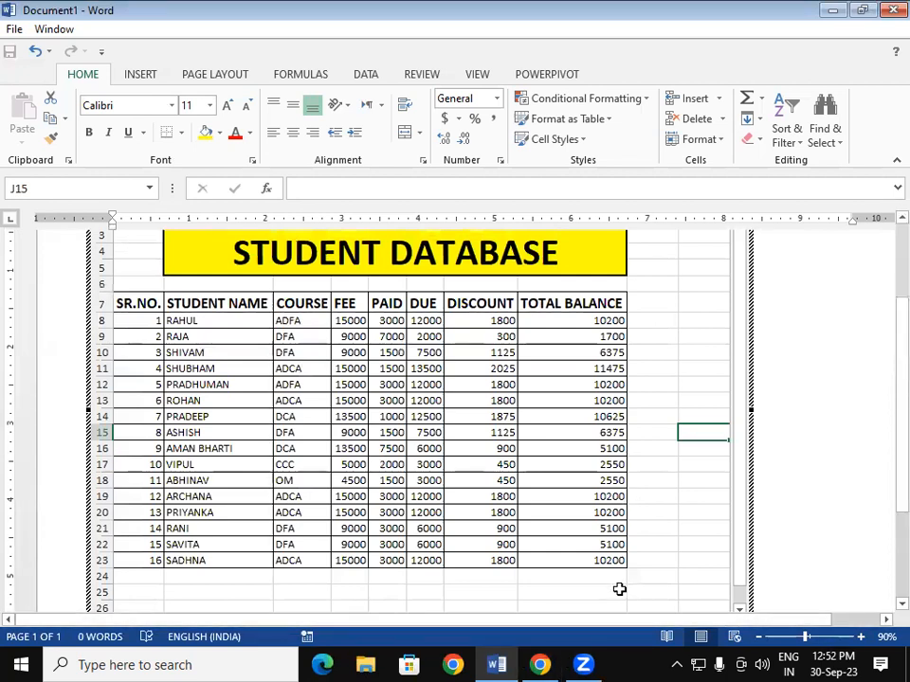
- Leave the embedded STUDENT DATABASE sheet and start a new blank document with Ctrl+N
left_click(640, 563)
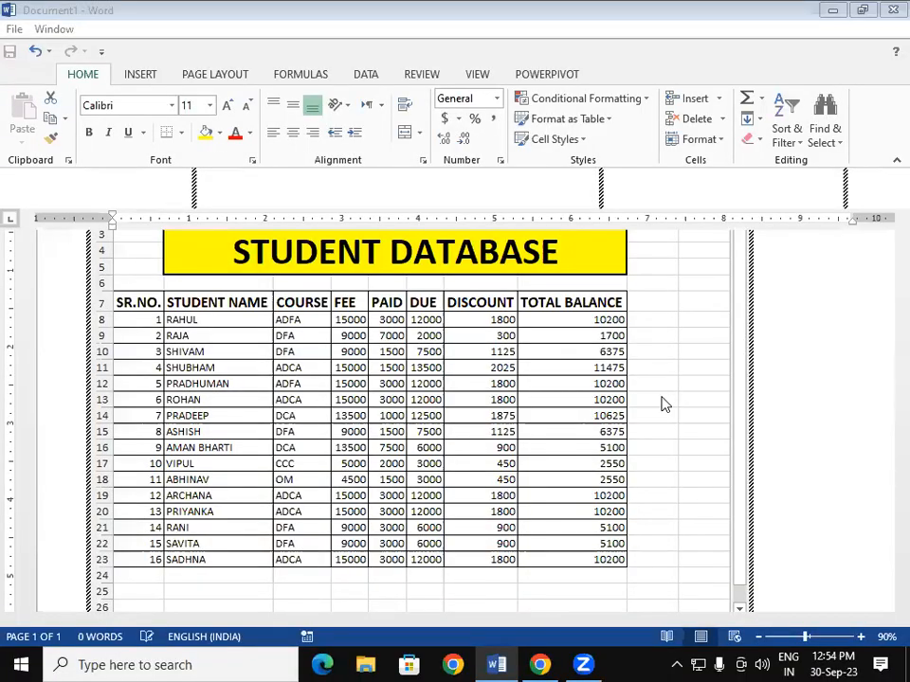
double_click(661, 397)
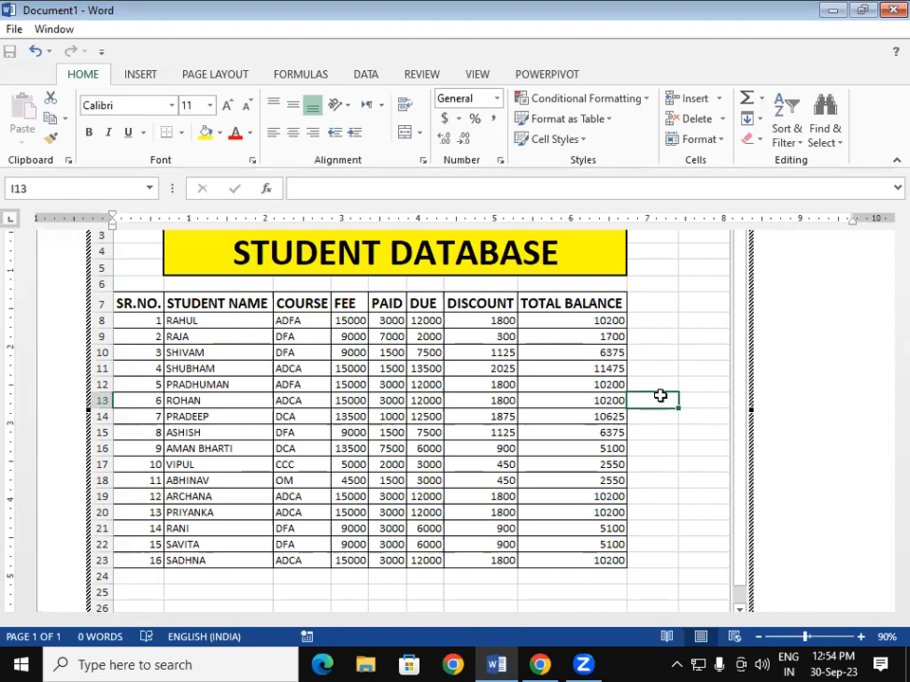
key("ctrl+n")
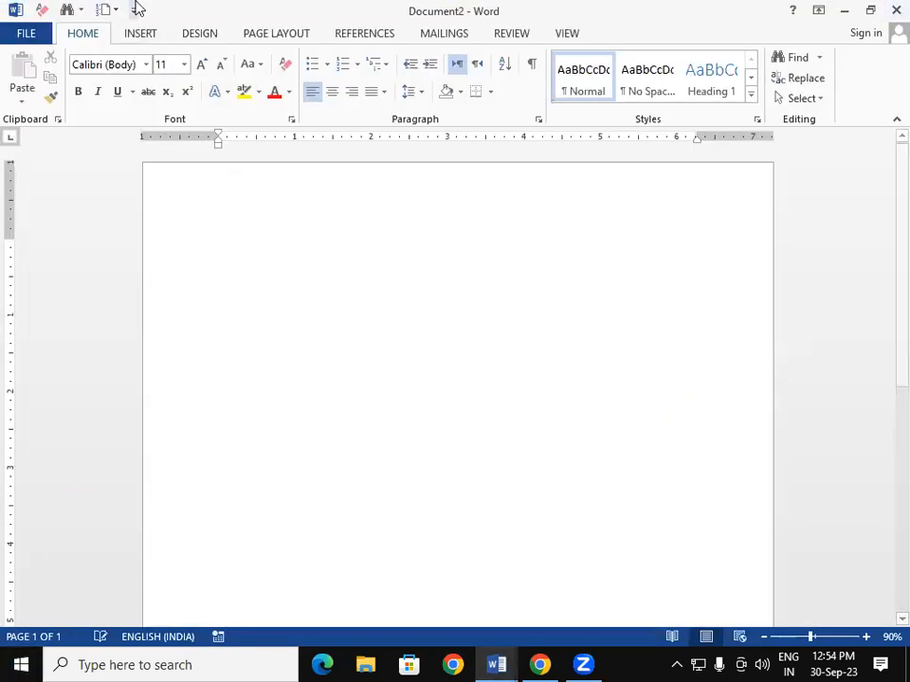
- Insert the Calendar 2 quick table, a MAY calendar showing dates 1 to 31
left_click(140, 34)
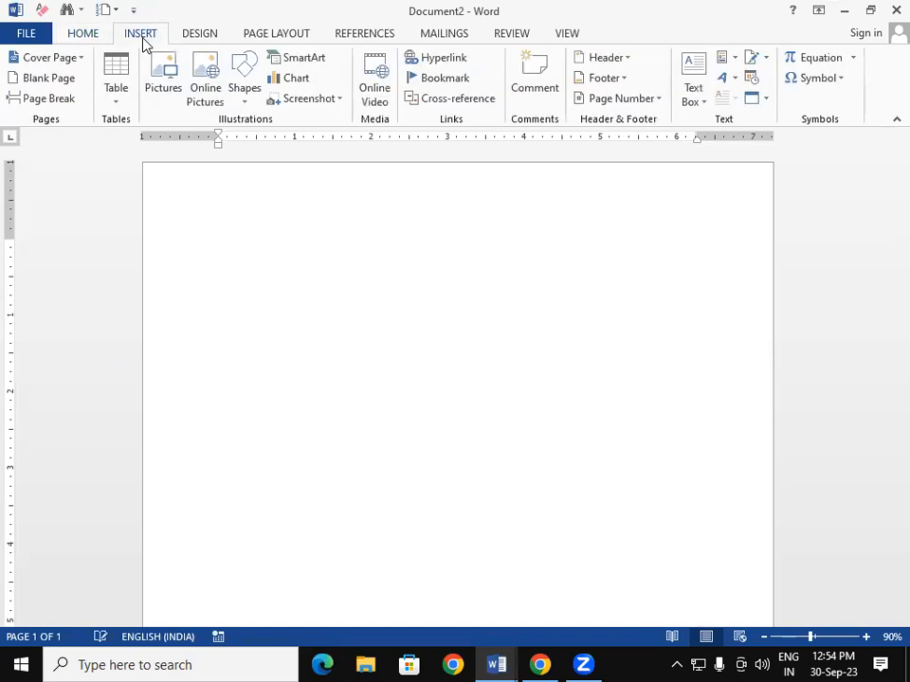
left_click(108, 85)
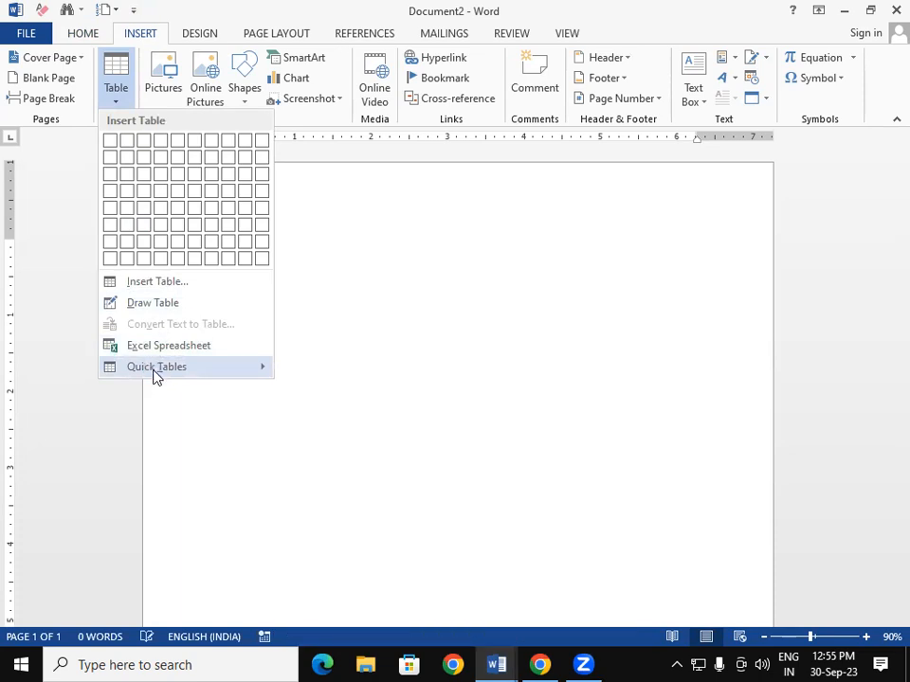
mouse_move(153, 370)
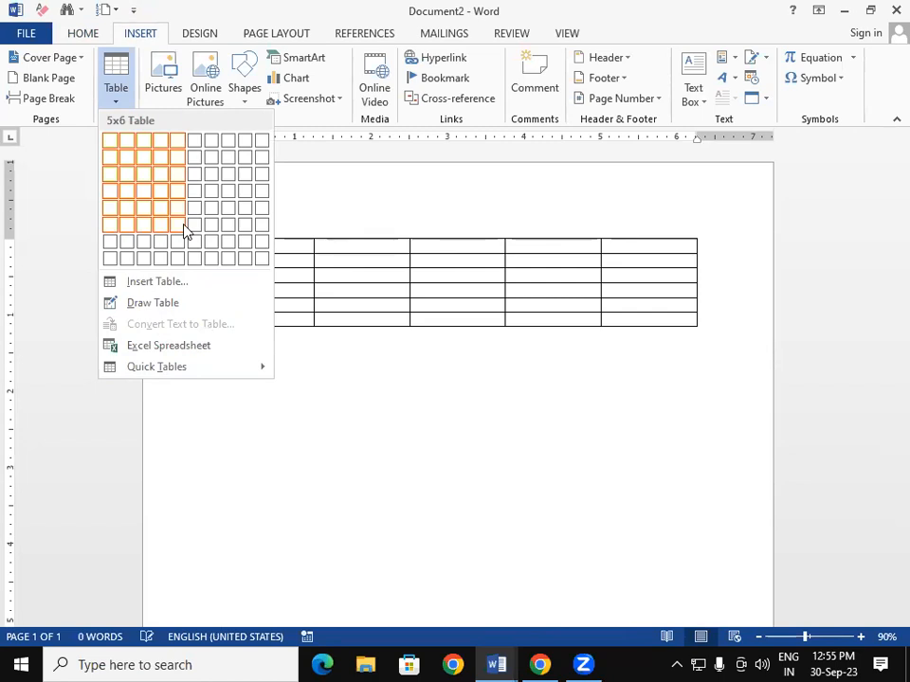
left_click(236, 365)
left_click(338, 449)
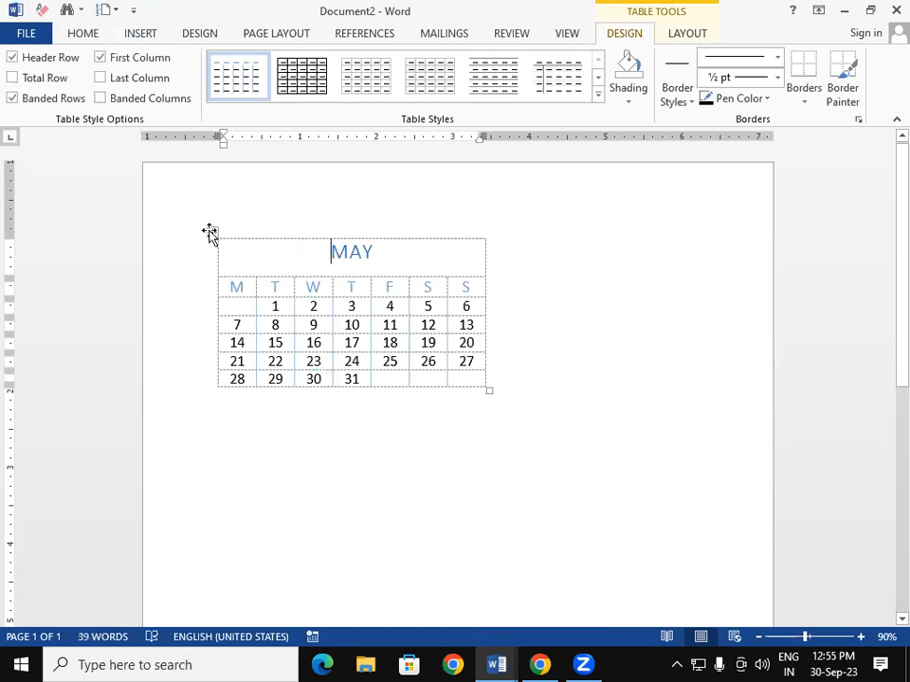
- Paste two more copies of the MAY calendar table below the original
left_click(211, 232)
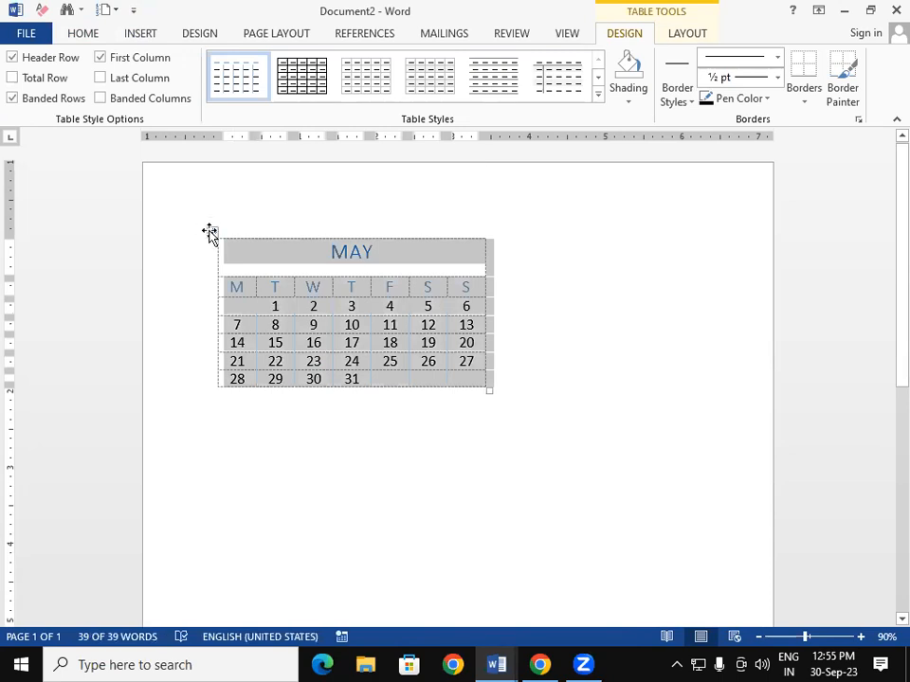
key("ctrl+v")
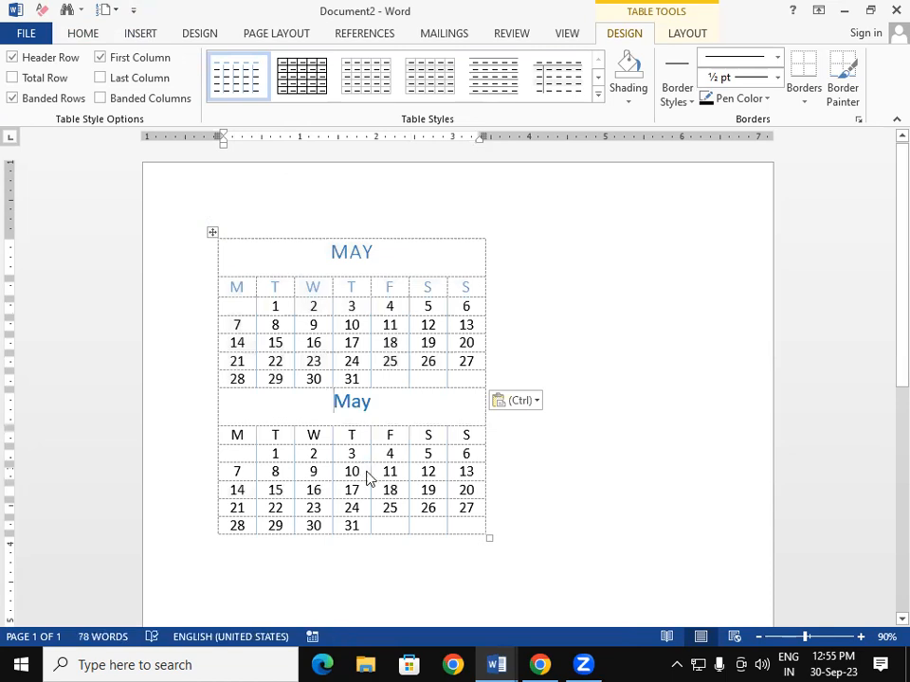
key("ctrl+v")
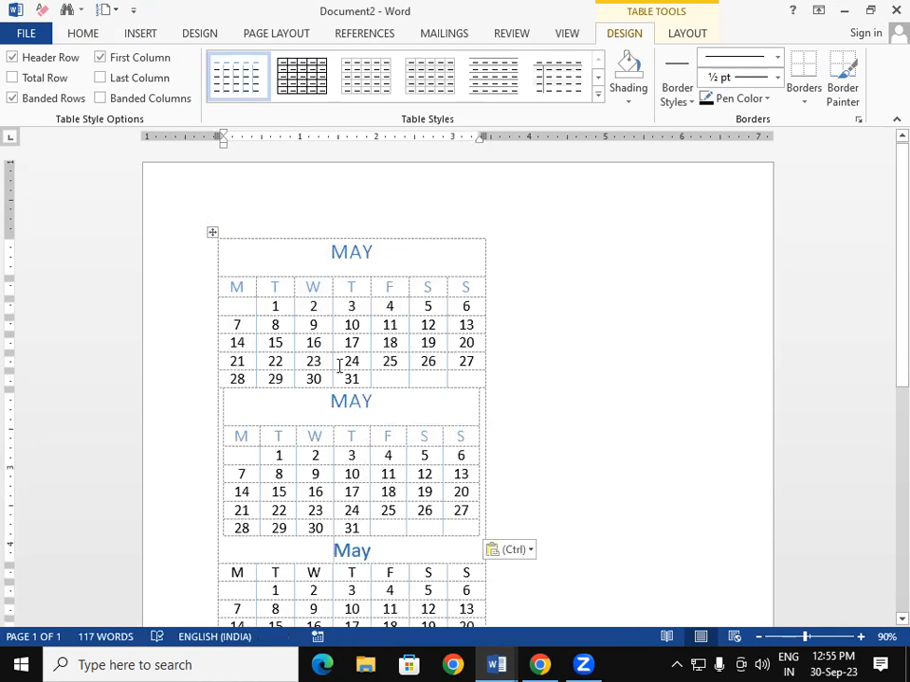
- Retitle the top calendar JANUARY and enlarge the title font
left_click(375, 254)
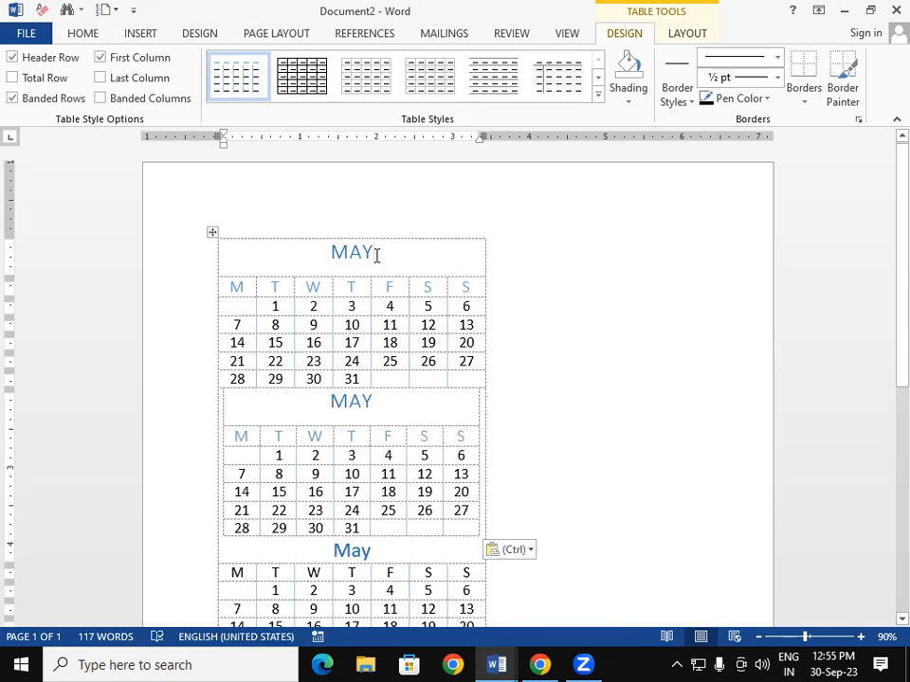
key("BackSpace")
key("BackSpace")
key("BackSpace")
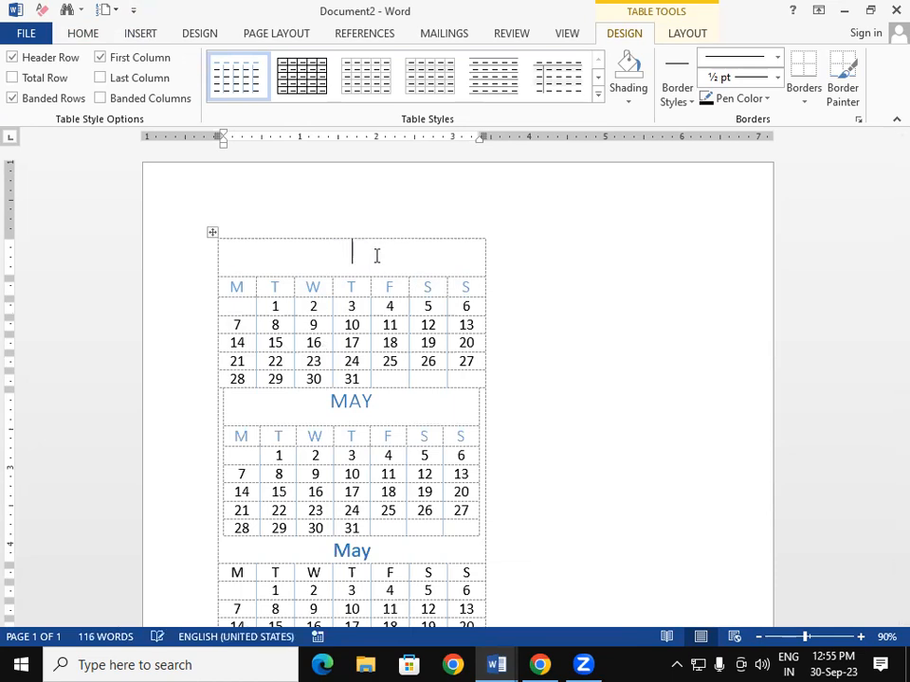
type("JANUARY")
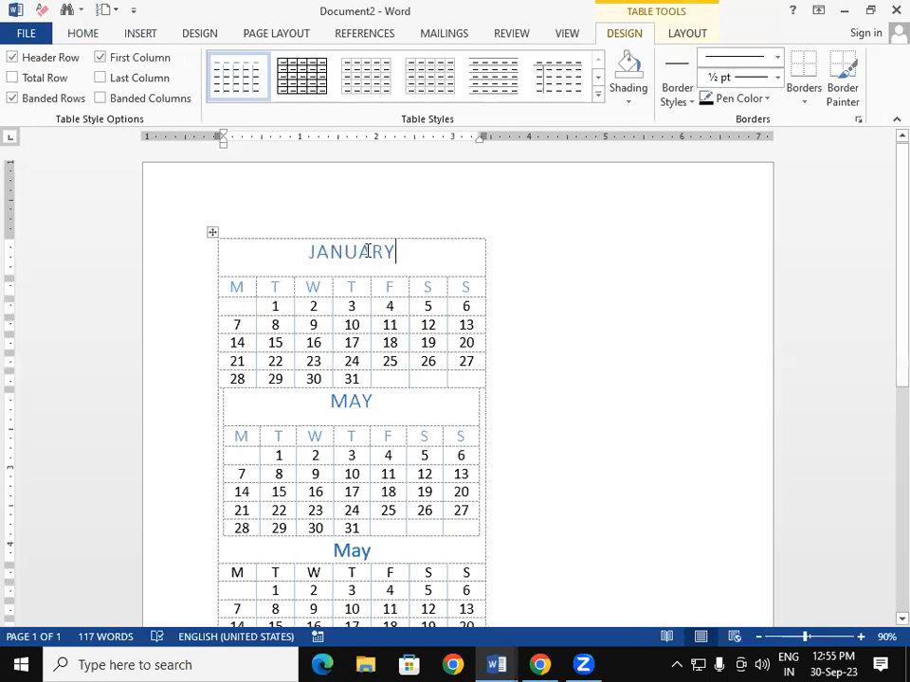
left_click_drag(401, 252, 303, 250)
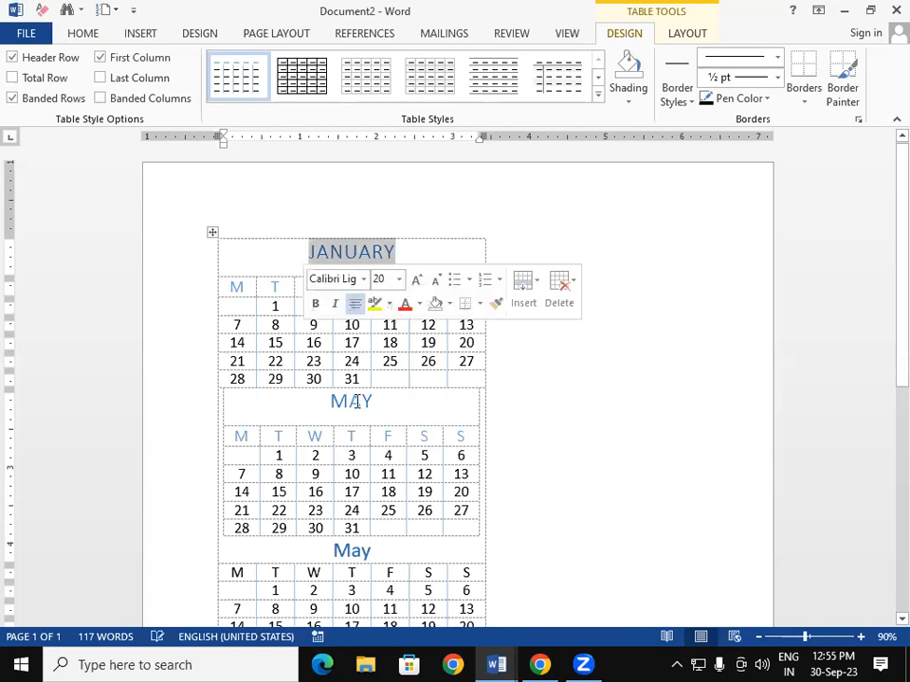
key("ctrl+shift+period")
key("ctrl+shift+period")
key("ctrl+shift+period")
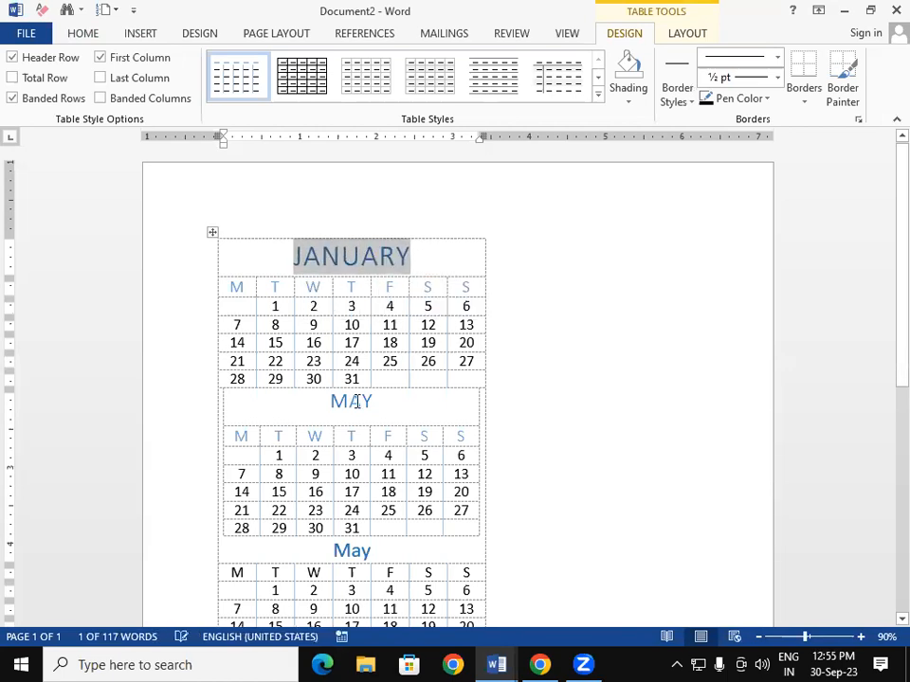
- Apply the orange grid table style to the JANUARY calendar
left_click(599, 98)
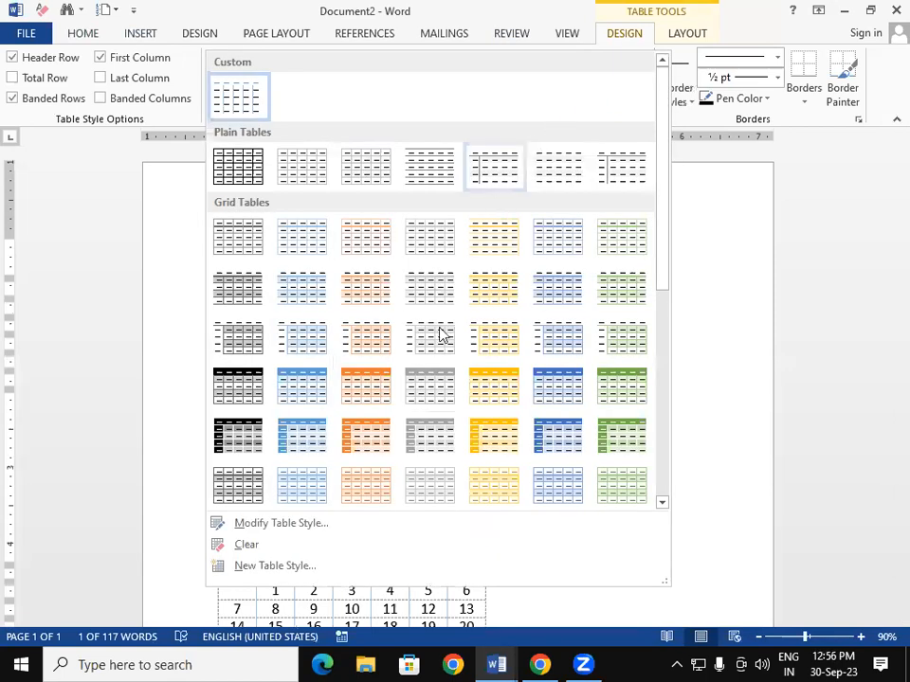
left_click(377, 389)
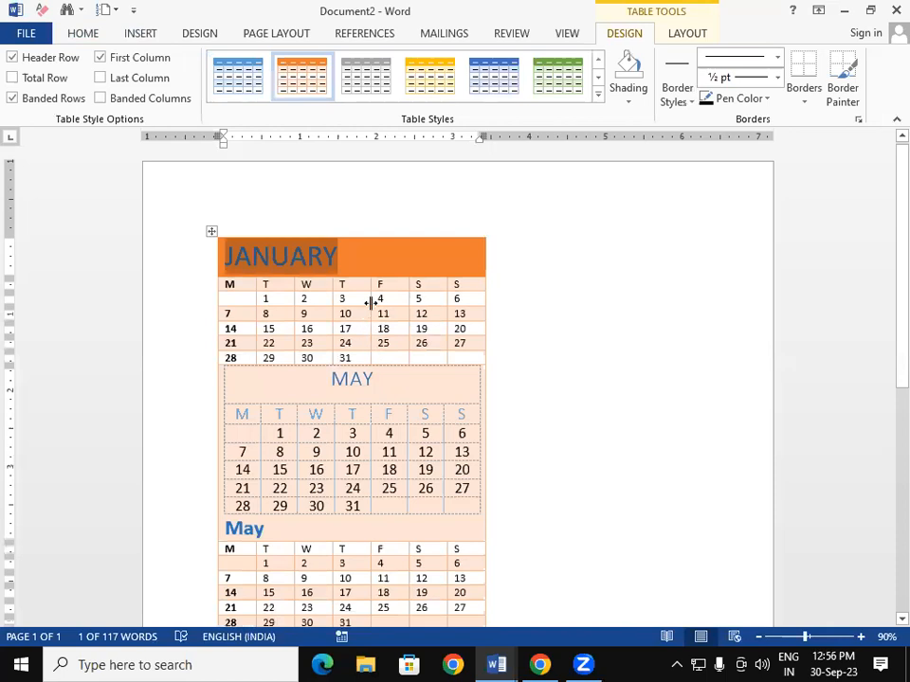
left_click(345, 254)
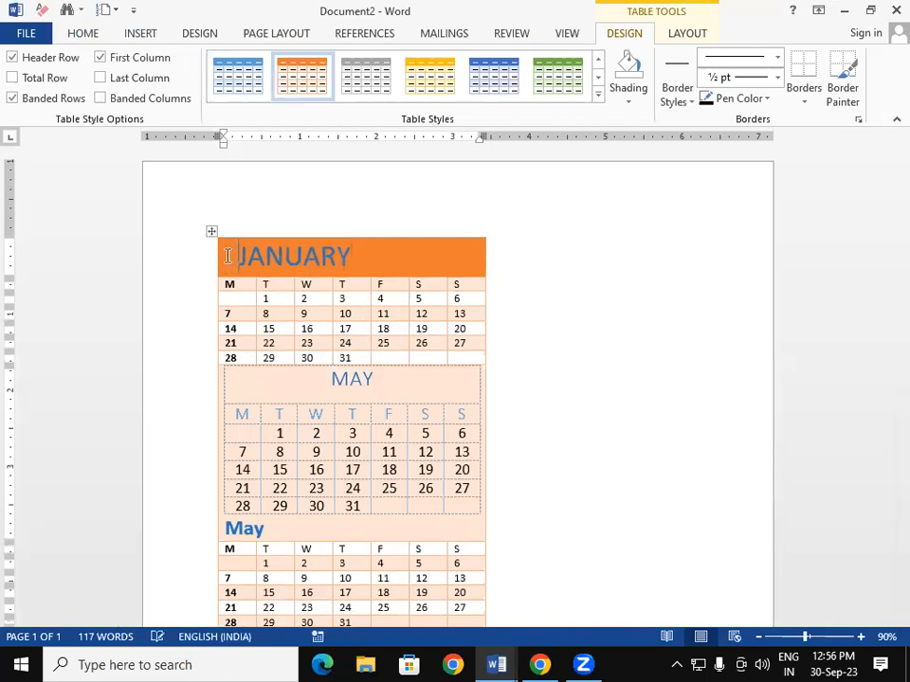
- Enlarge the JANUARY weekday header letters three sizes and colour them dark blue
left_click(346, 298)
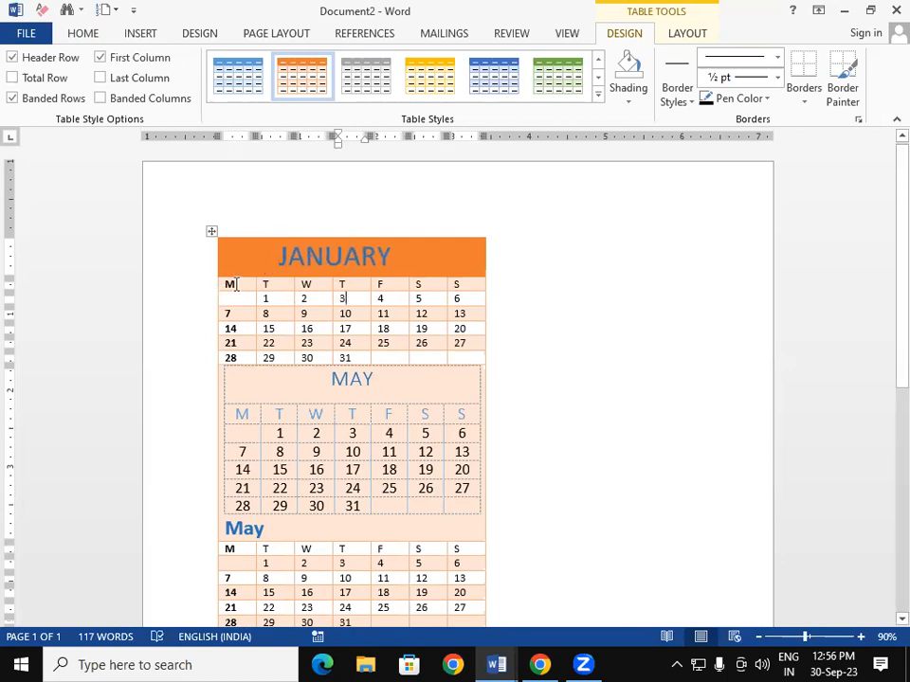
left_click_drag(229, 281, 455, 284)
left_click(87, 33)
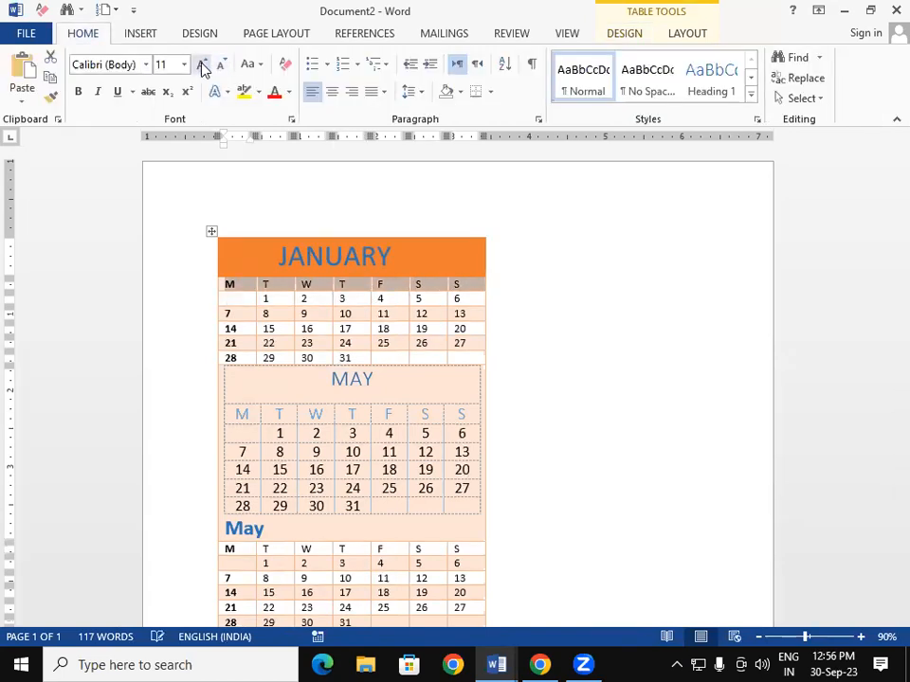
left_click(201, 66)
left_click(201, 65)
left_click(201, 66)
left_click(201, 65)
left_click(201, 65)
left_click(200, 65)
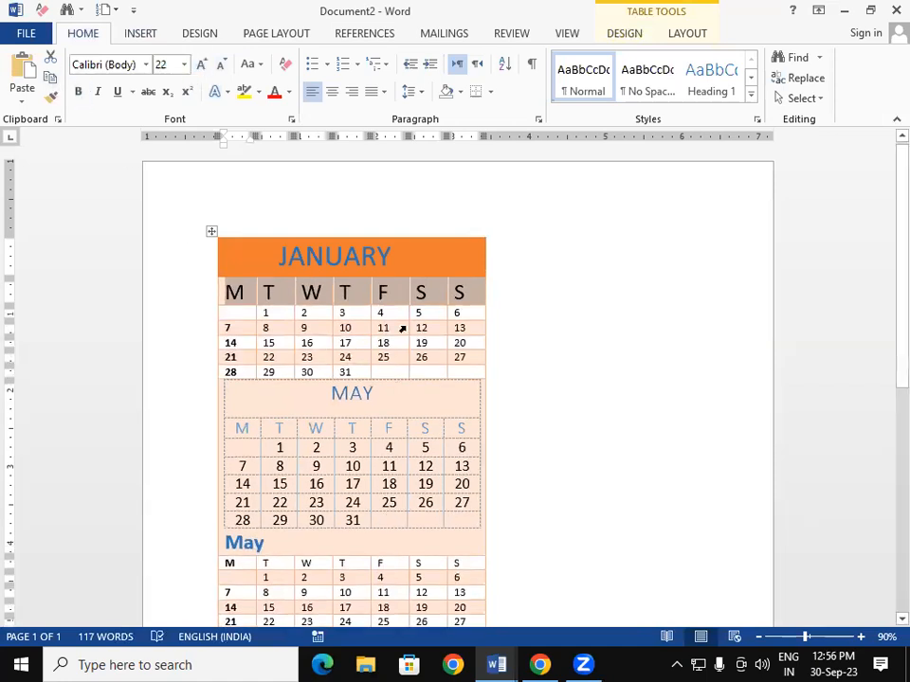
left_click(289, 92)
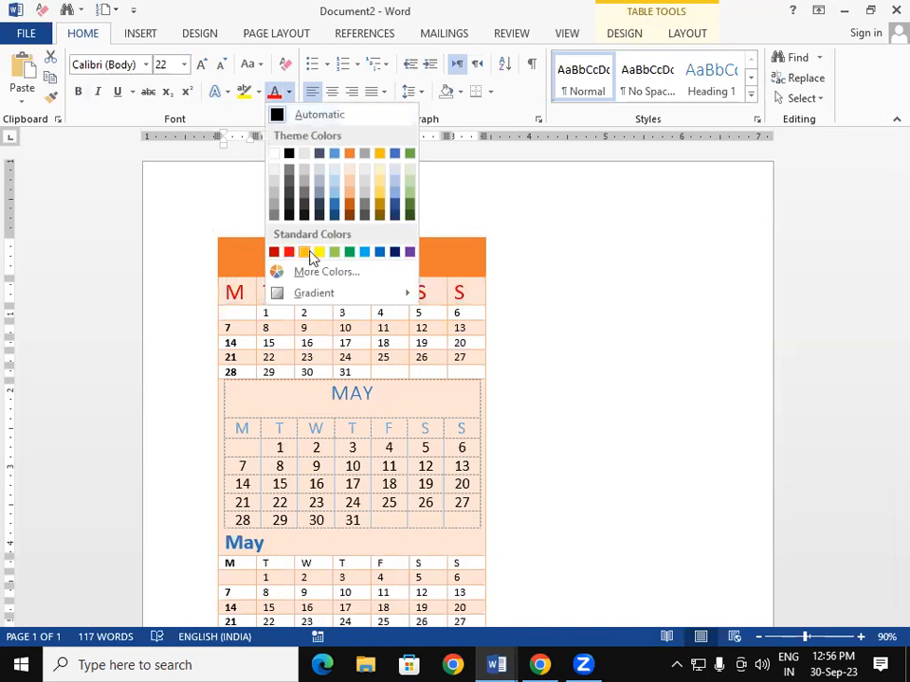
left_click(395, 252)
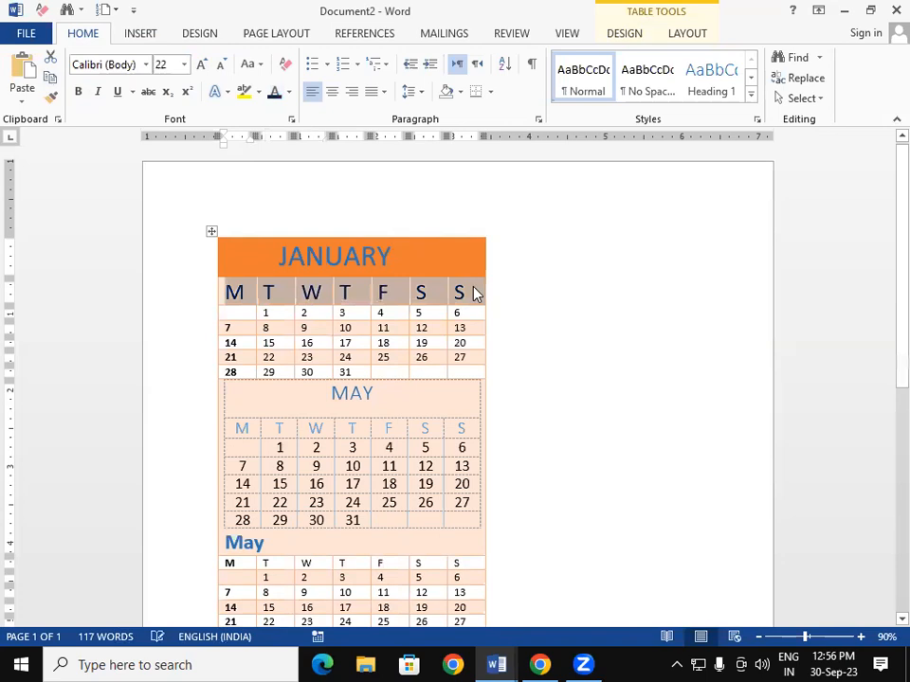
left_click(556, 351)
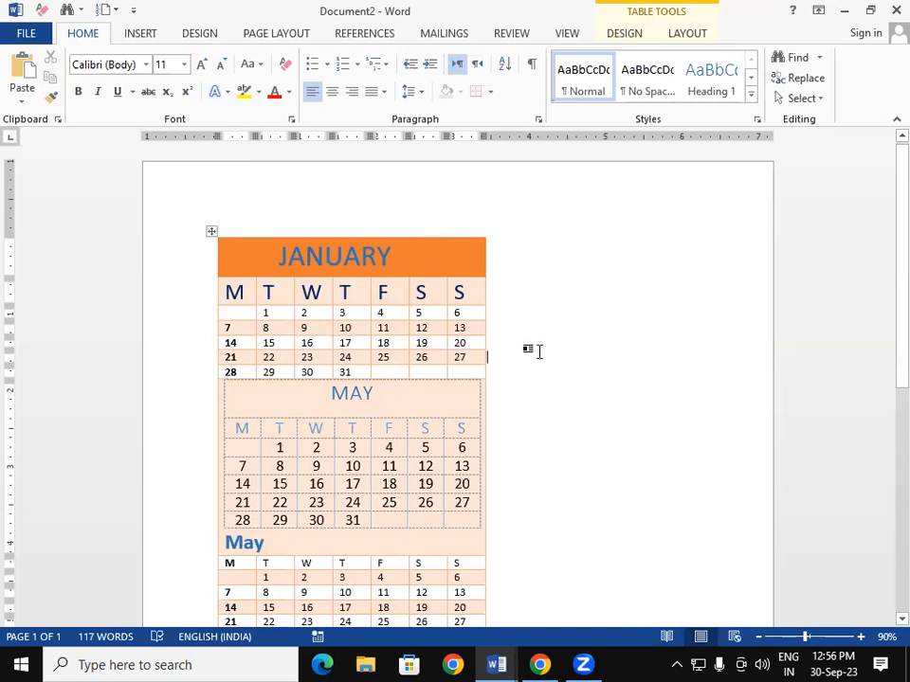
left_click(378, 398)
- Retitle the second calendar FEBRUARY and copy JANUARY's title formatting to it
key("BackSpace")
key("BackSpace")
key("BackSpace")
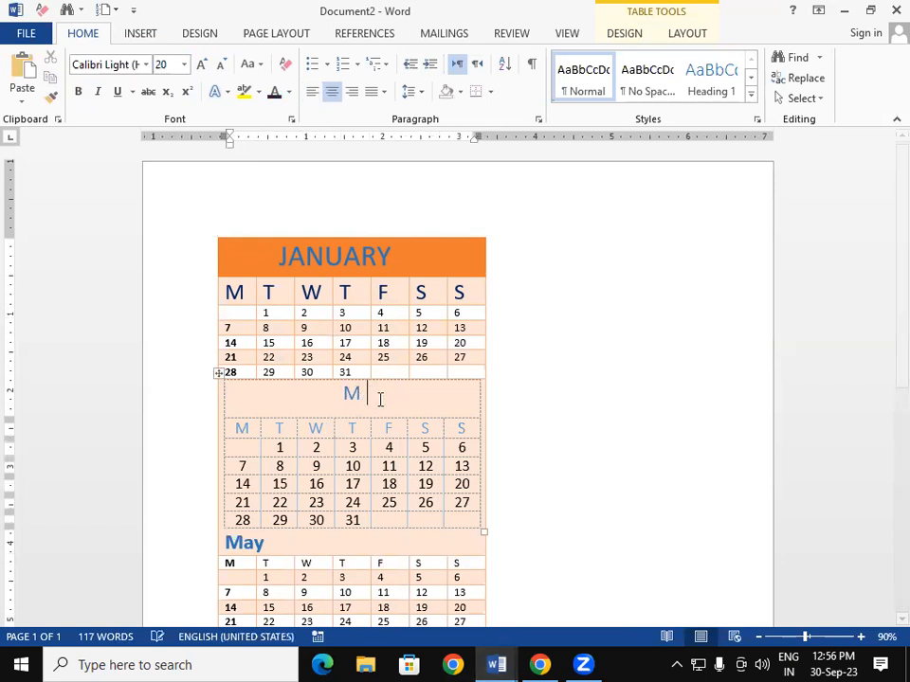
type("FE")
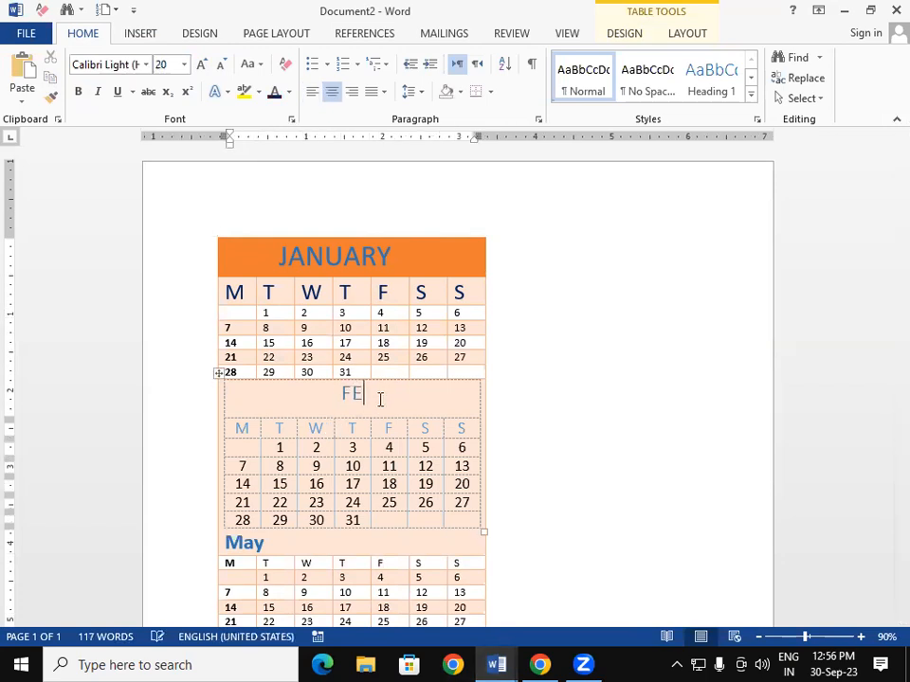
type("BRUARY")
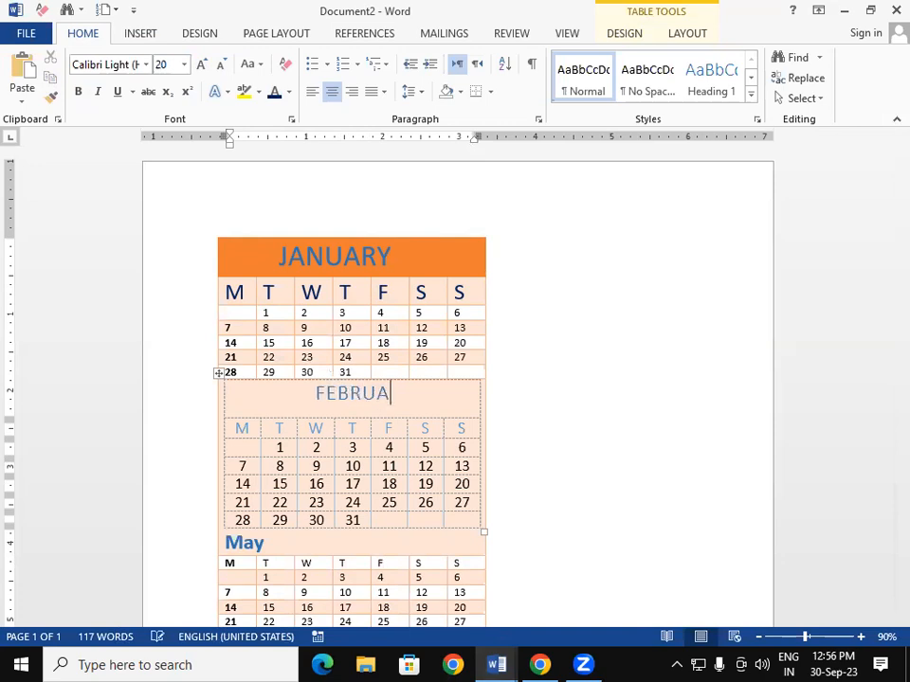
key("shift+Left")
key("shift+Left")
key("shift+Left")
key("shift+Left")
key("shift+Left")
key("shift+Left")
key("shift+Left")
key("shift+Left")
key("shift+Left")
key("shift+Left")
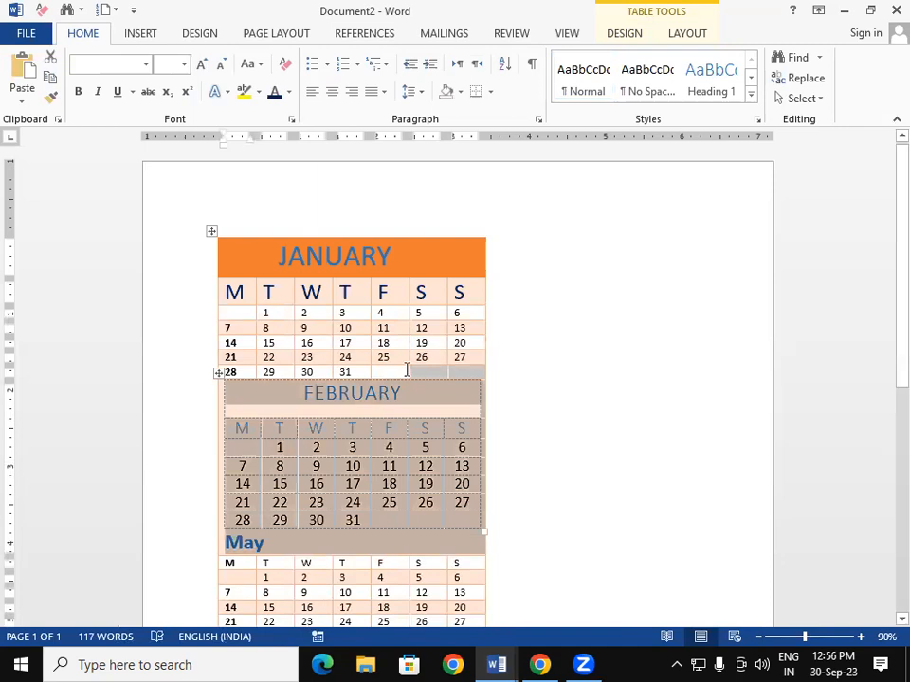
left_click(404, 371)
left_click(394, 260)
left_click(344, 258, "shift")
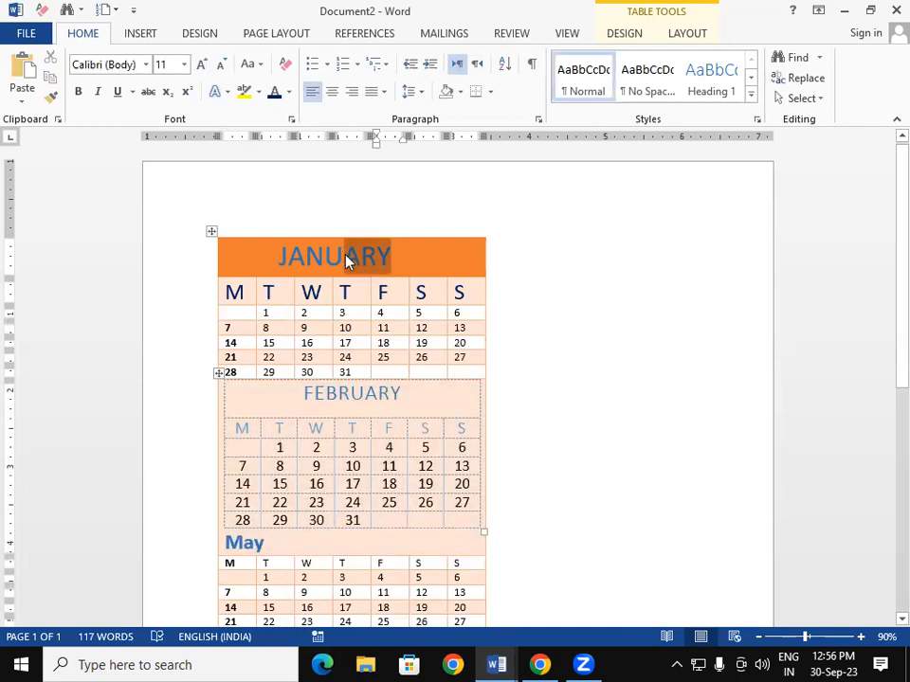
left_click(57, 107)
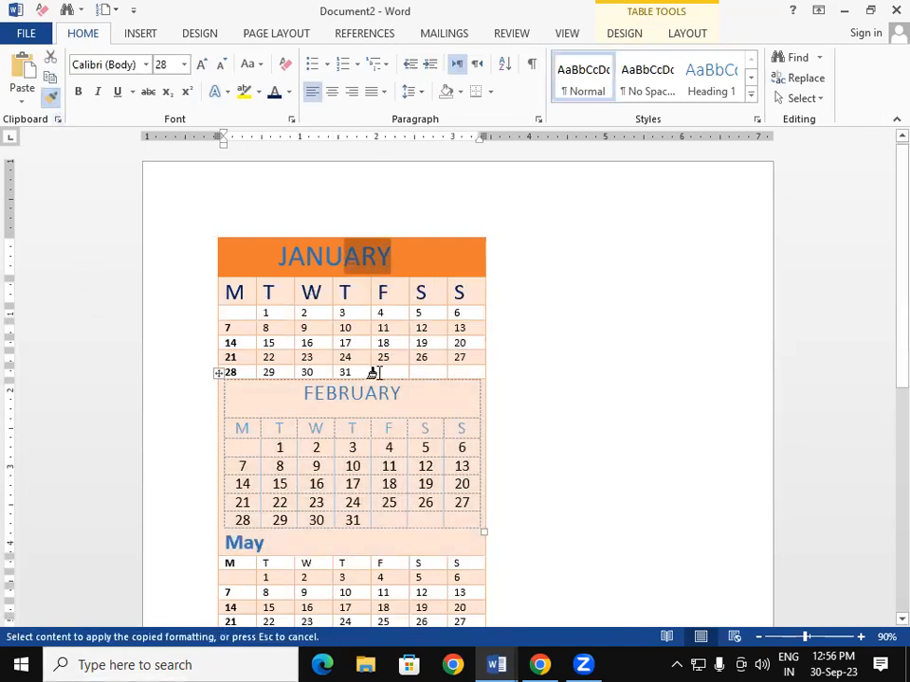
left_click_drag(392, 394, 256, 408)
- Apply the JANUARY title formatting to the third calendar and retitle it MARCH
left_click(52, 96)
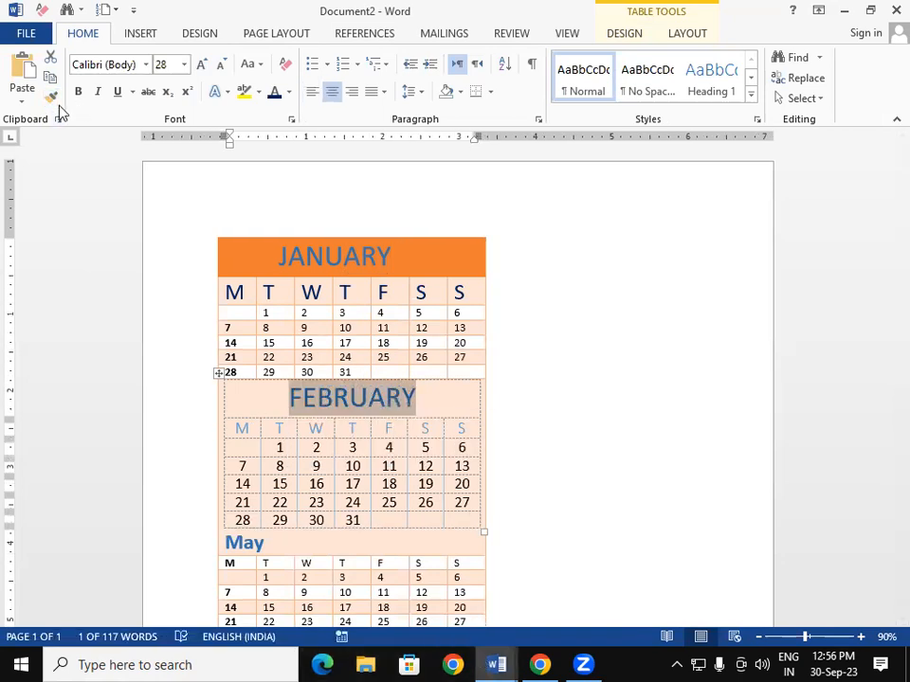
left_click_drag(265, 543, 225, 544)
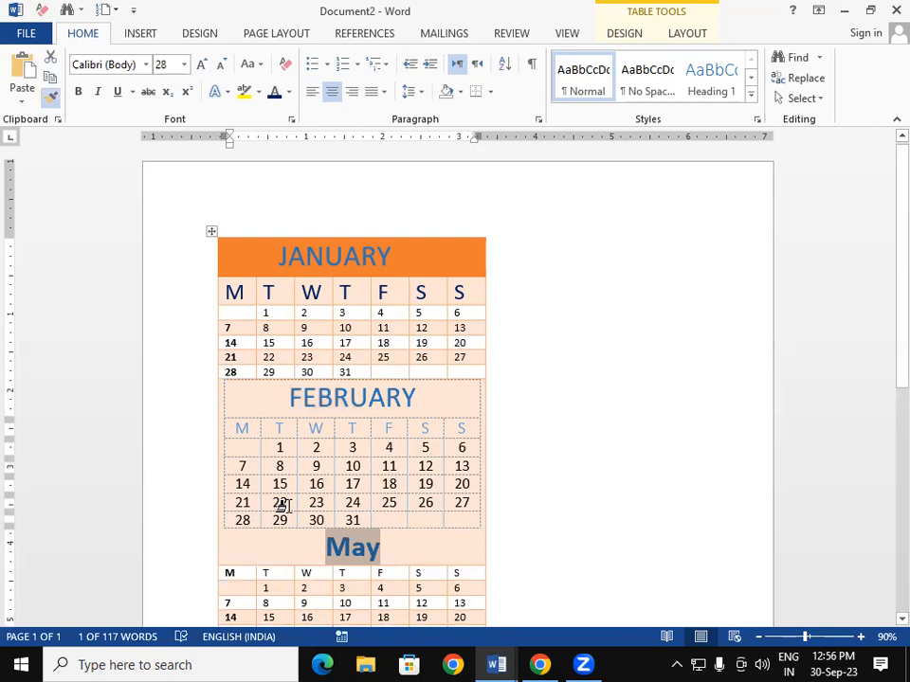
key("Right")
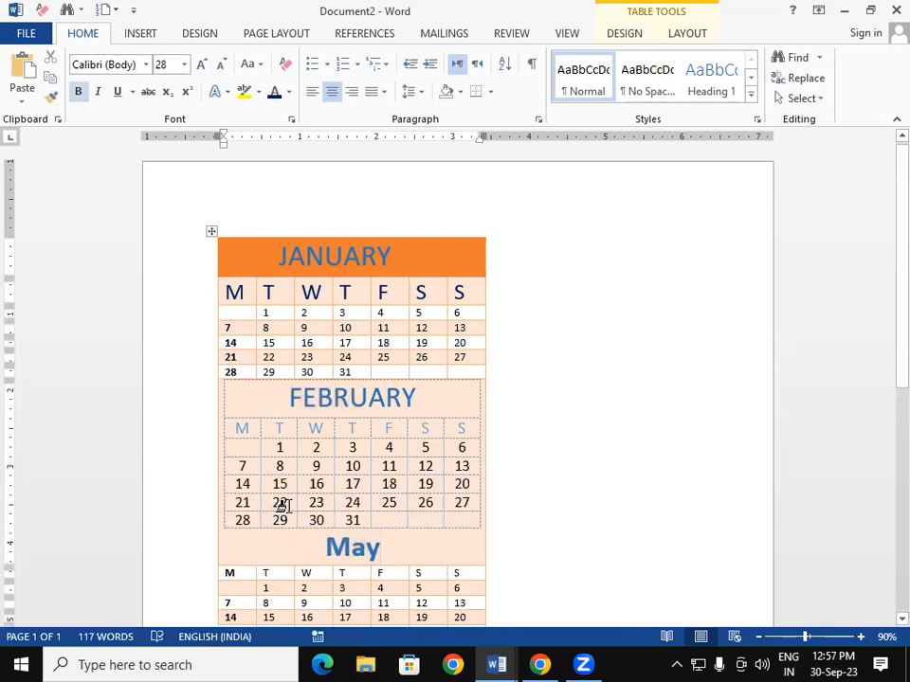
key("BackSpace")
key("BackSpace")
type("ARCH")
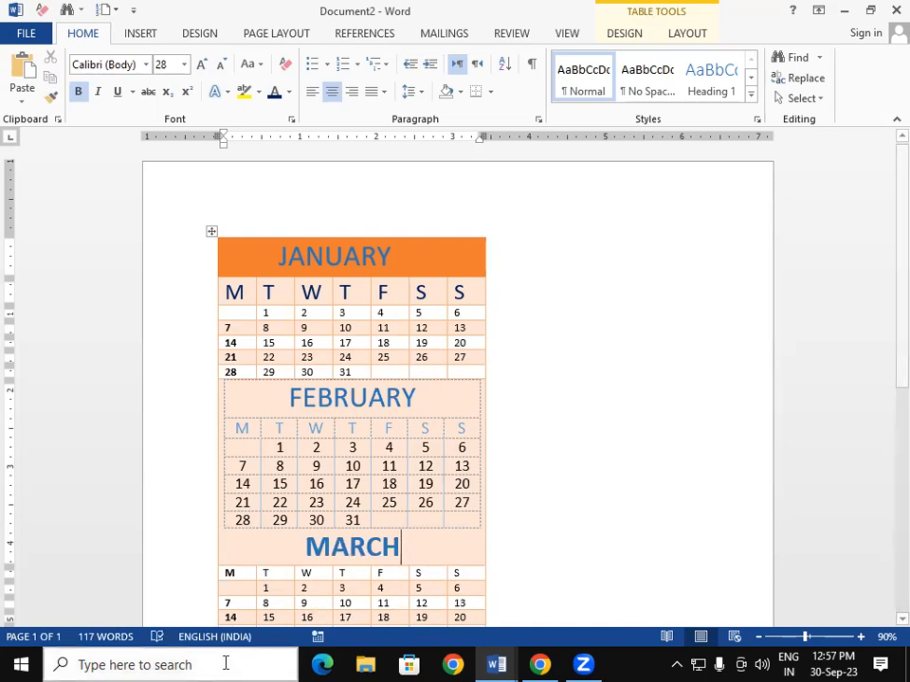
left_click(211, 228)
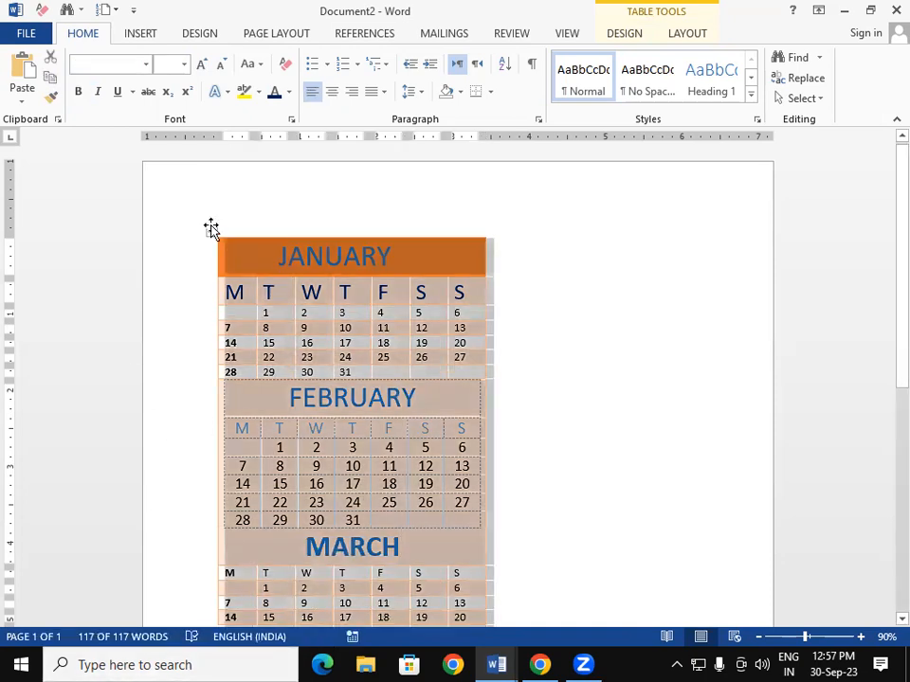
- Paste a fourth calendar copy and shift the table toward the left margin
left_click(211, 241)
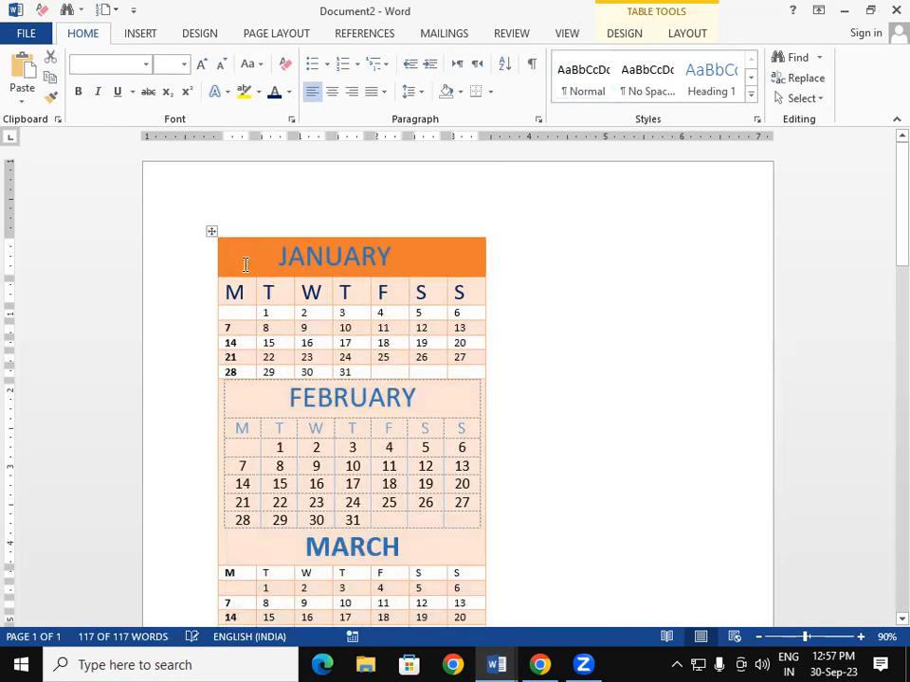
key("ctrl+v")
scroll(418, 335, "up", 1)
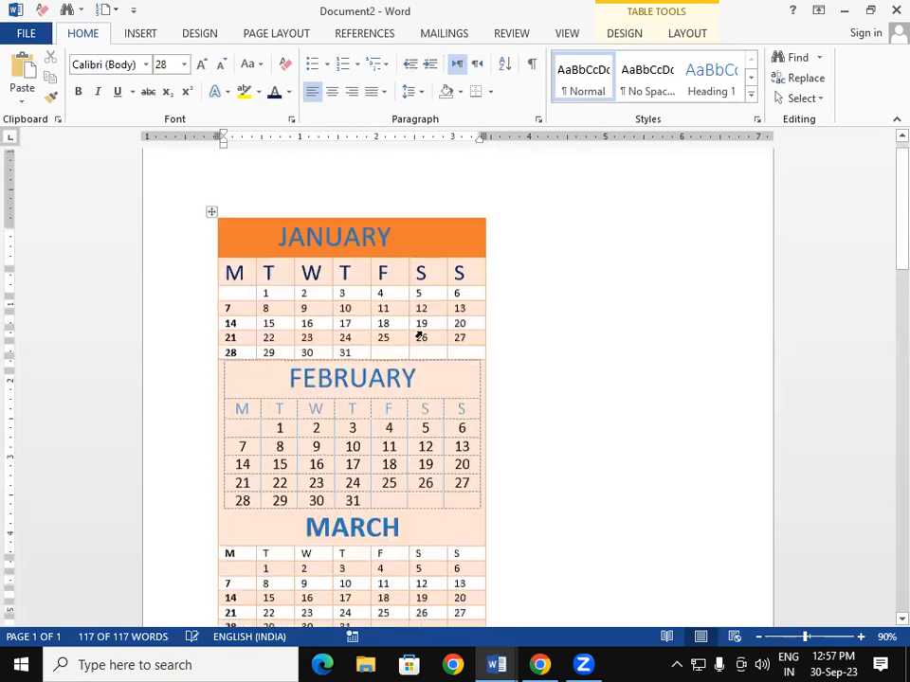
scroll(418, 336, "up", 1)
left_click_drag(212, 221, 183, 232)
- Drag the calendar table right and back so it sits against the left margin
left_click(168, 225)
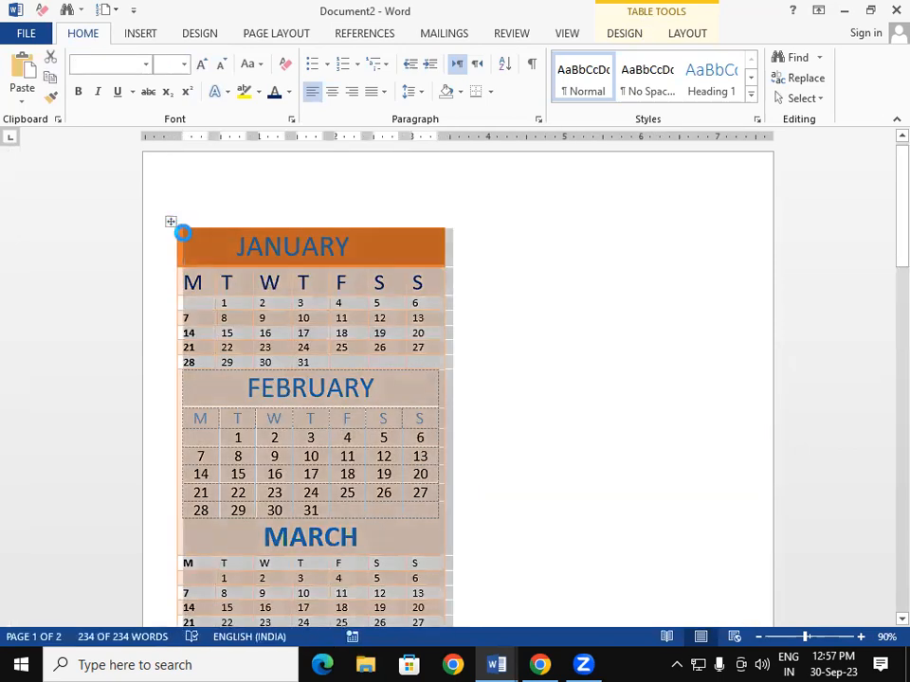
key("ctrl+d")
left_click(616, 73)
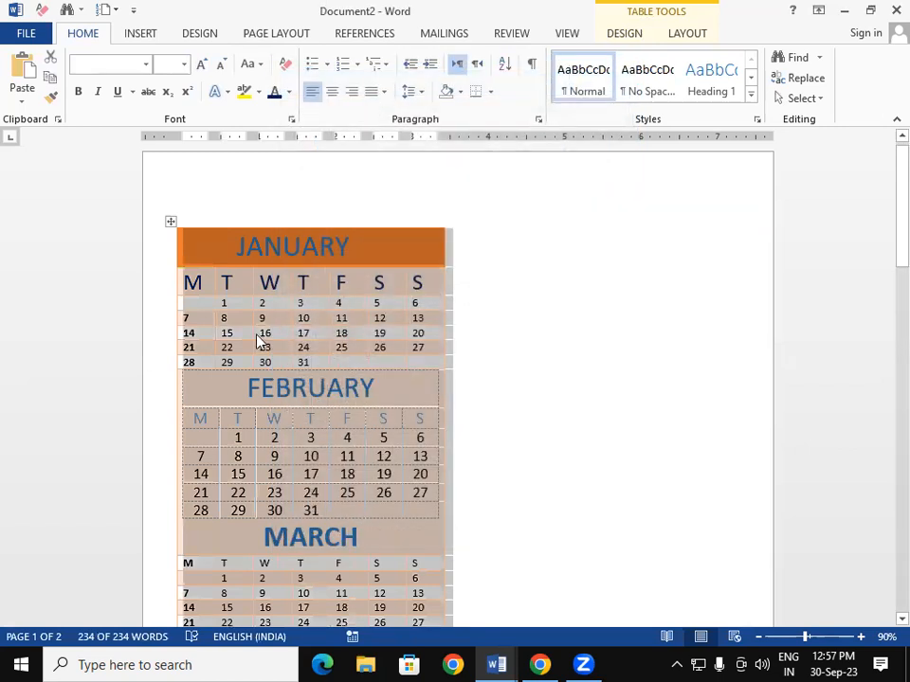
left_click(171, 223)
left_click_drag(240, 232, 473, 309)
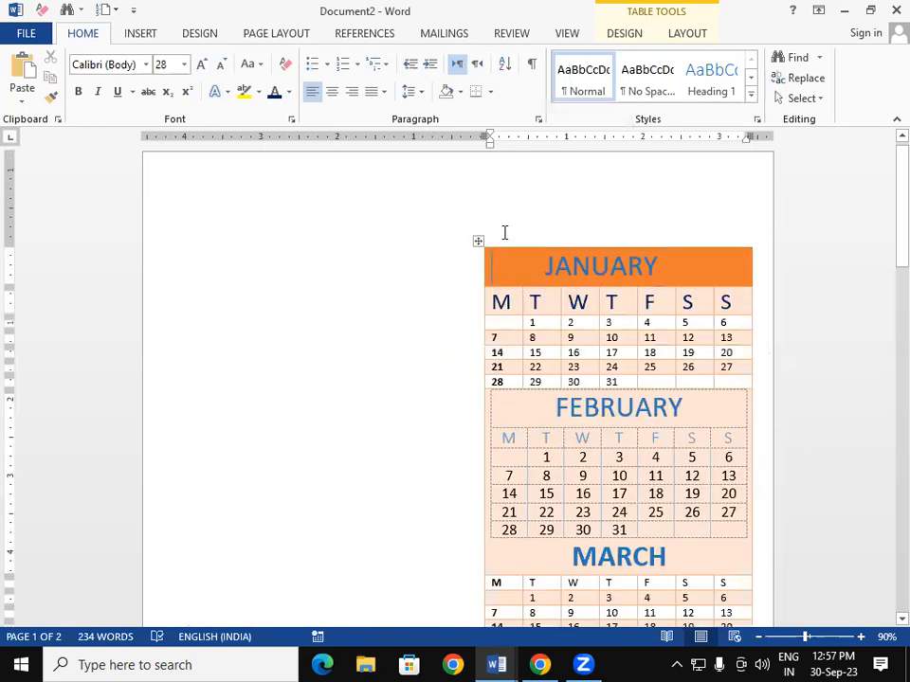
left_click_drag(477, 243, 175, 268)
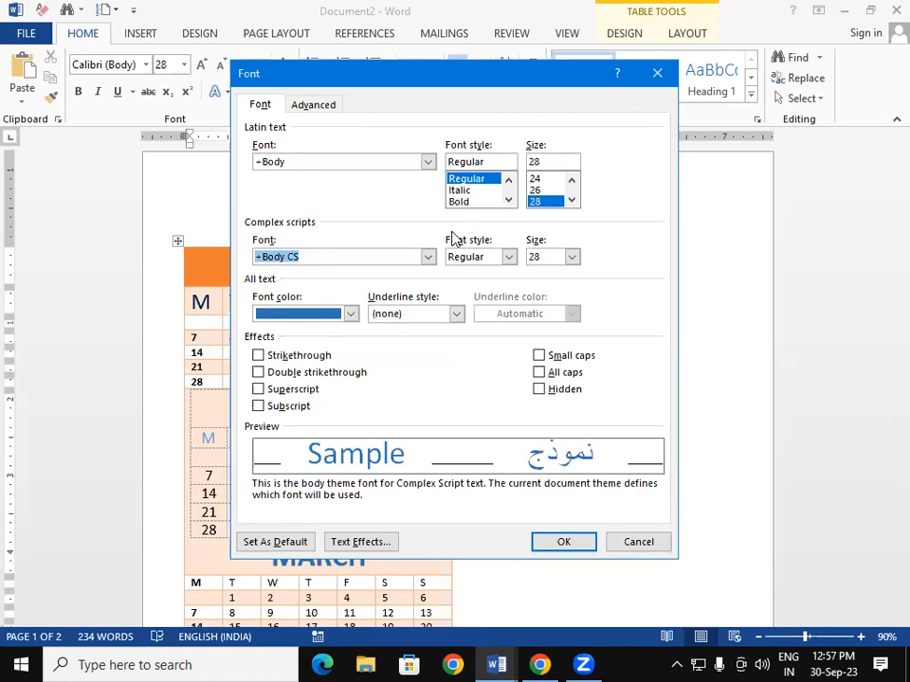
left_click(656, 72)
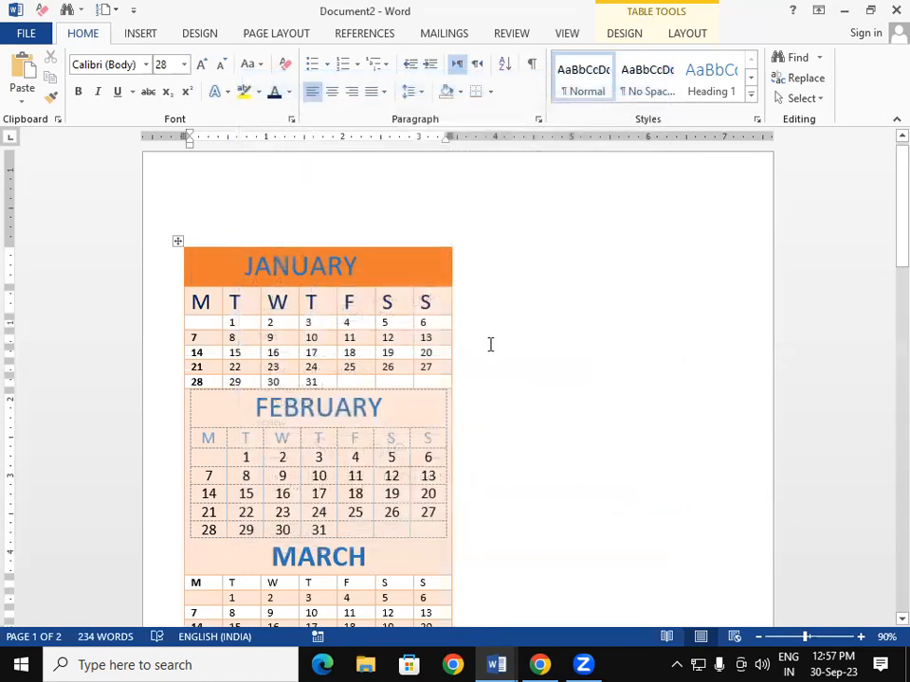
scroll(504, 339, "down", 3)
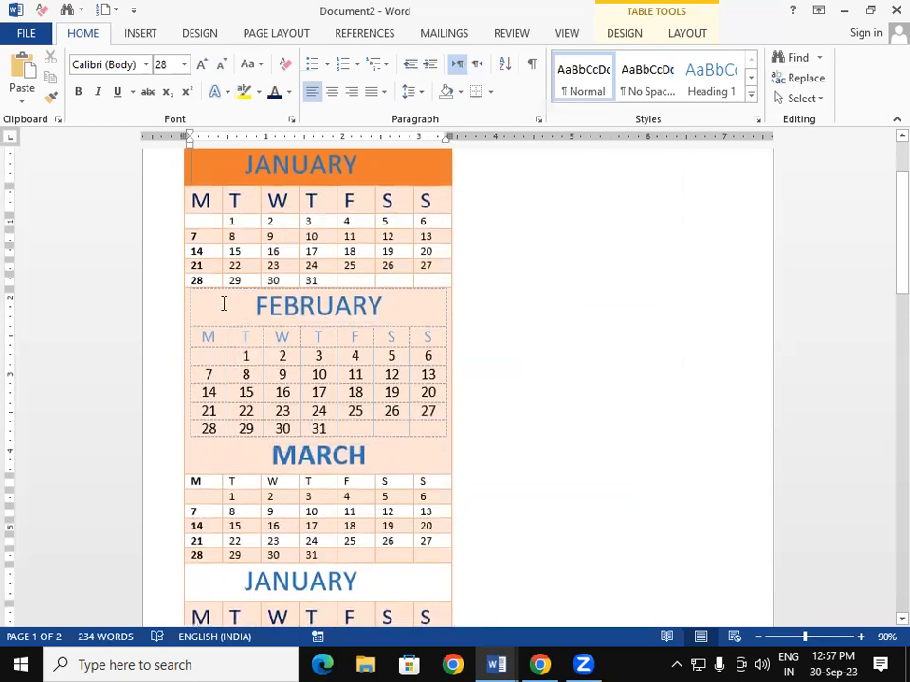
left_click(203, 298)
- Move the FEBRUARY calendar beside JANUARY on the right, then review the table styles gallery
left_click_drag(186, 282, 463, 150)
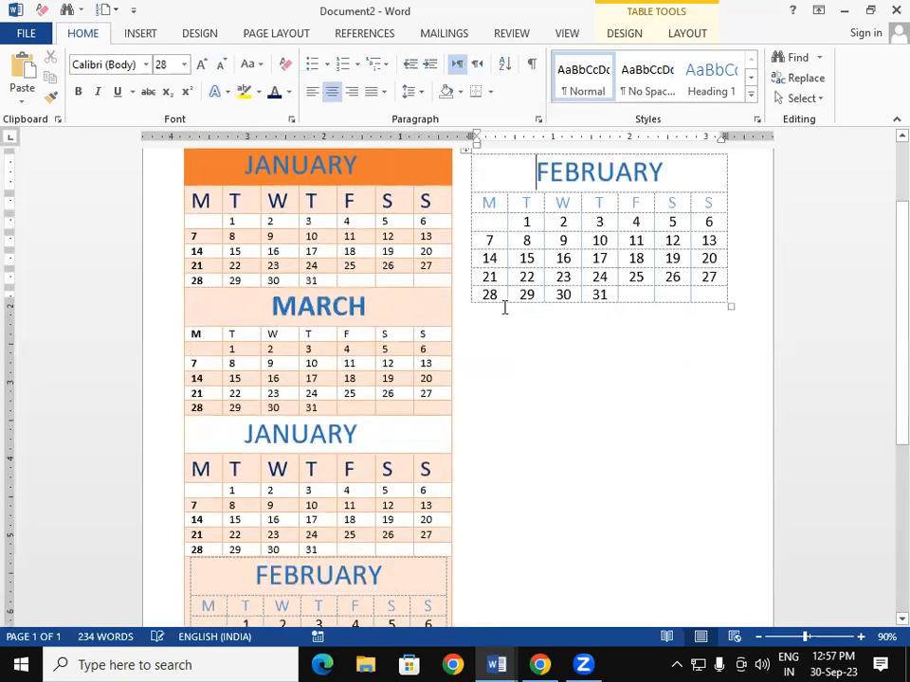
scroll(883, 361, "up", 2)
left_click(211, 379)
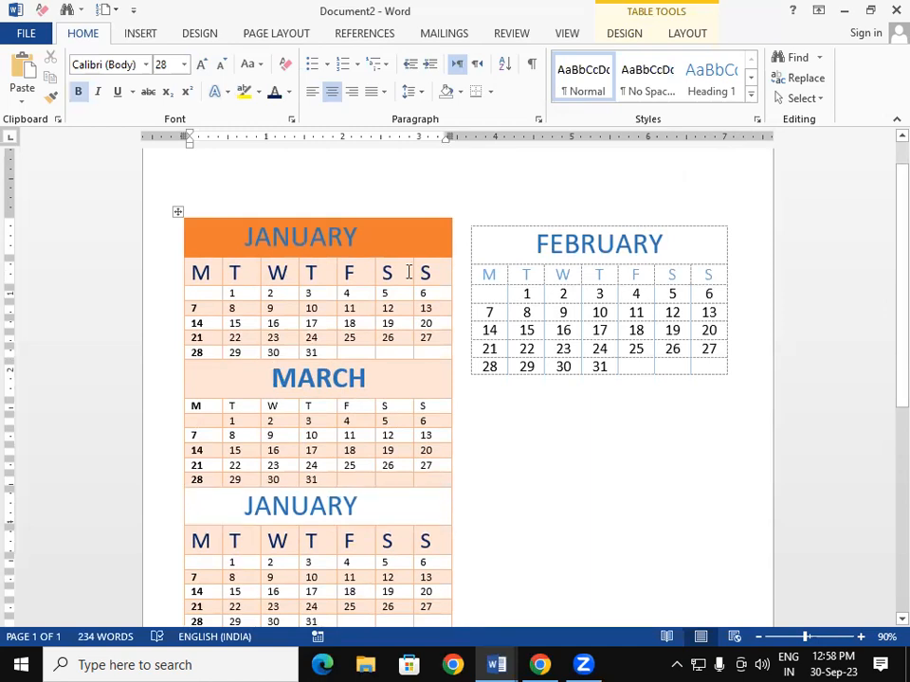
left_click(623, 33)
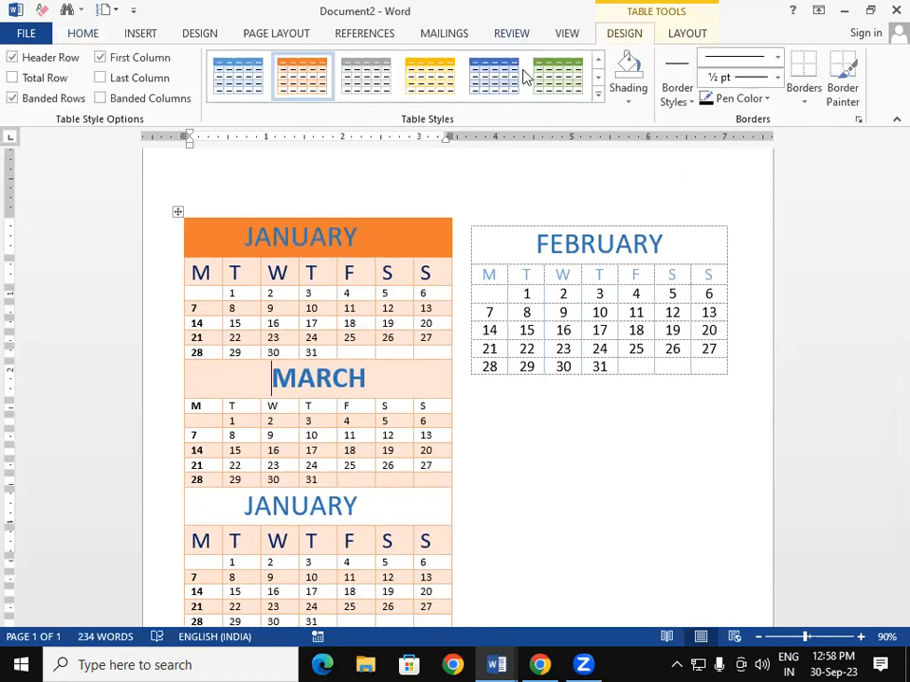
left_click(597, 92)
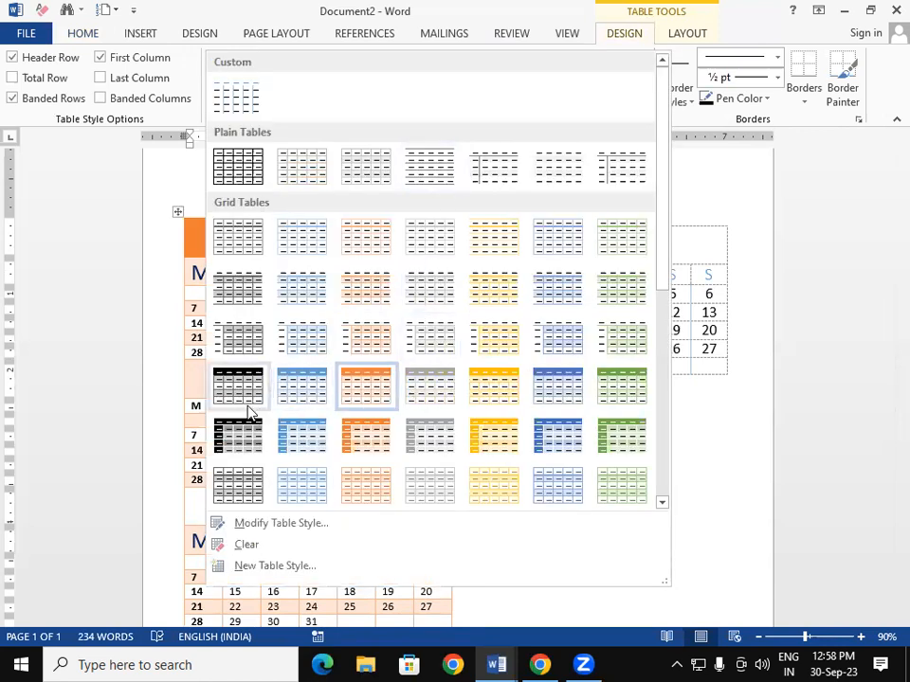
left_click(742, 508)
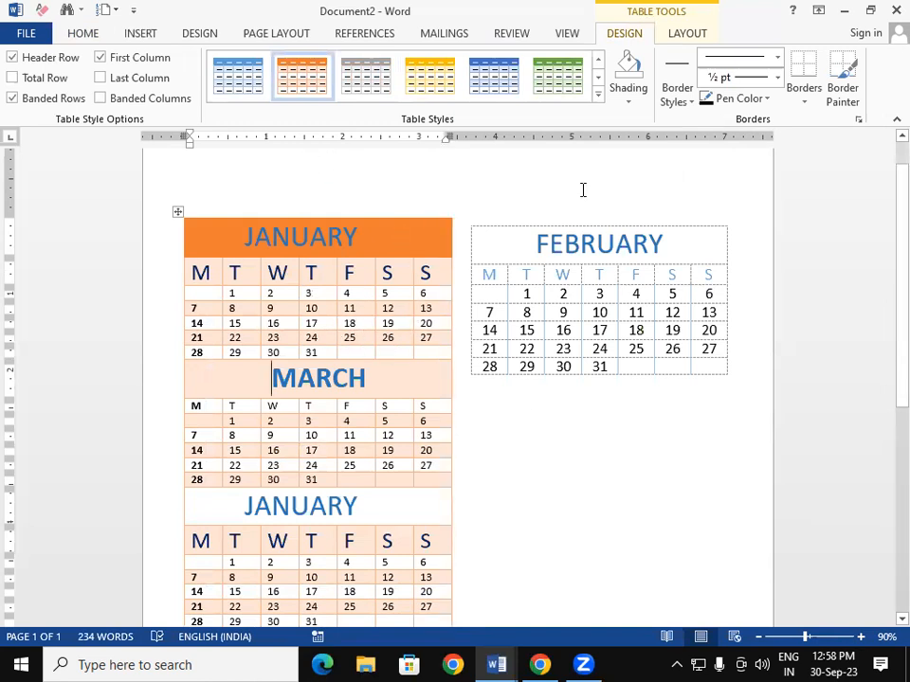
scroll(885, 246, "up", 1)
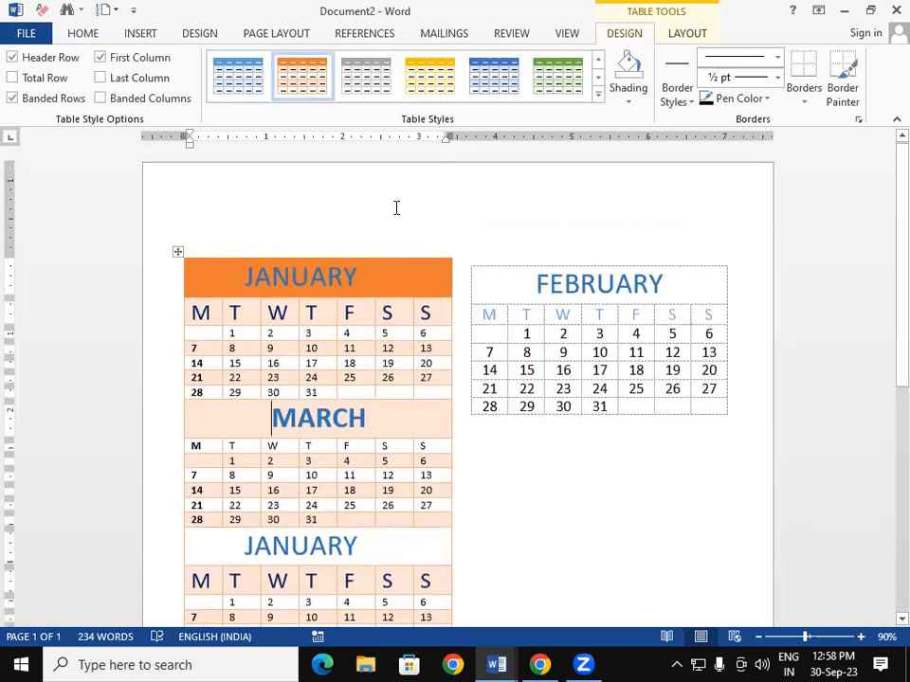